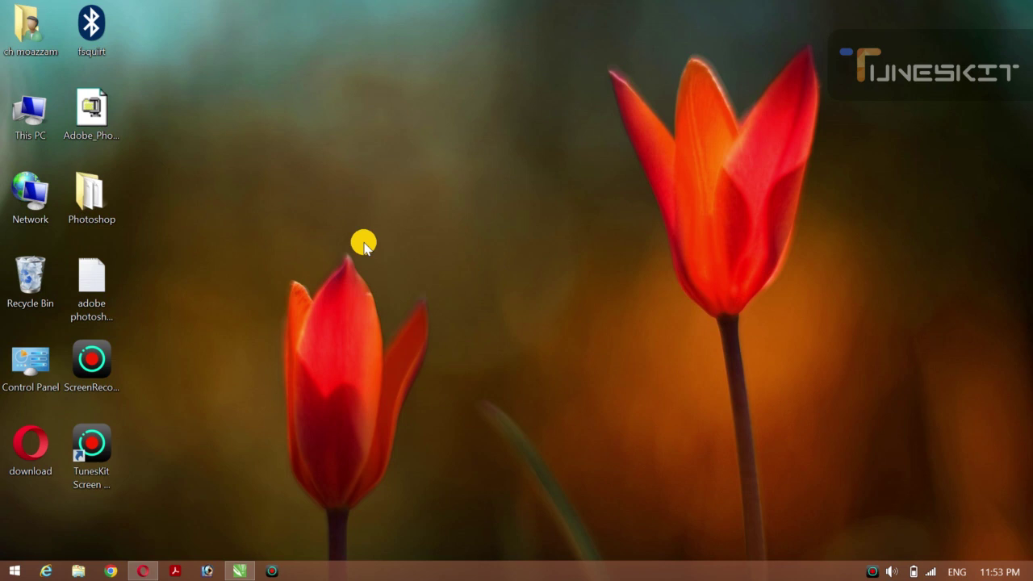
pyautogui.rightClick(364, 243)
pyautogui.click(430, 283)
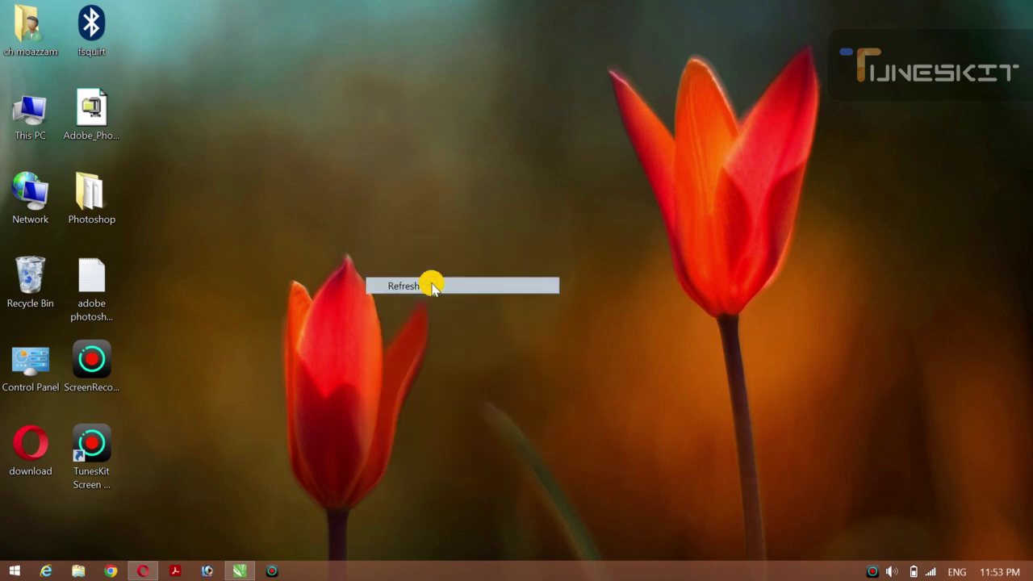
pyautogui.rightClick(278, 447)
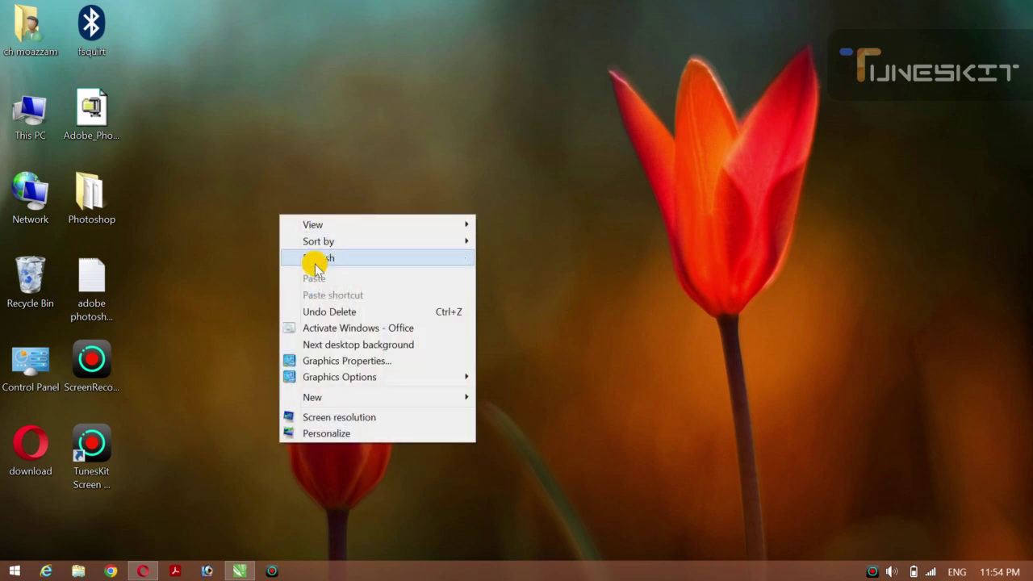
pyautogui.click(314, 265)
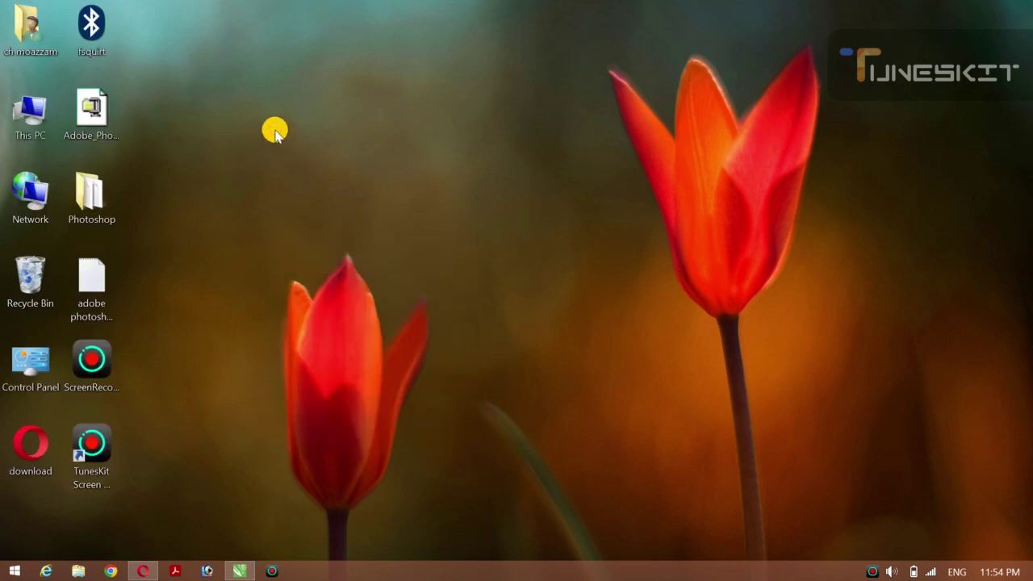
# - Switch to CorelDRAW, change the blank document's units to pixels and set the page size to 1280 × 720 px
pyautogui.click(237, 571)
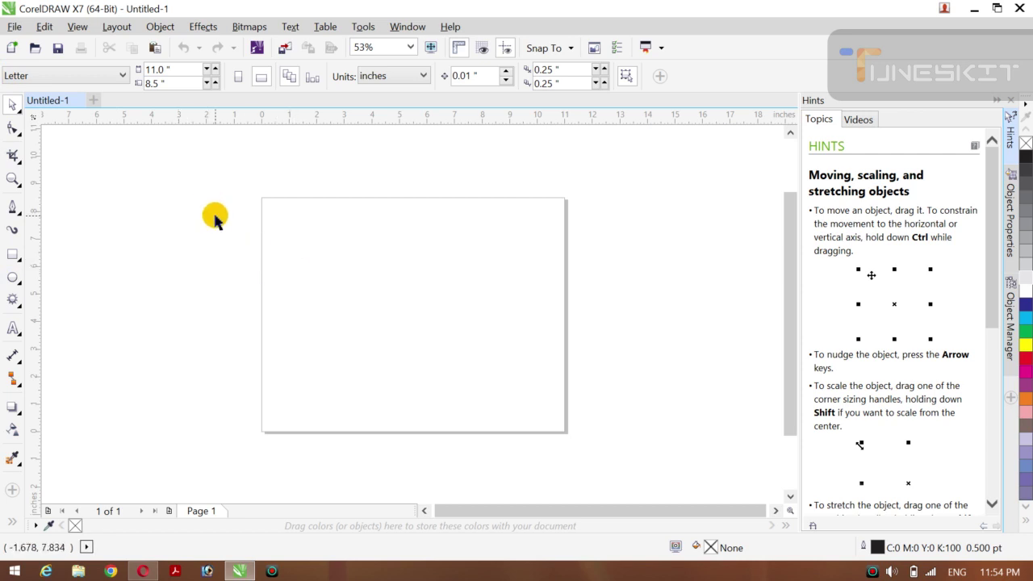
pyautogui.press('z')
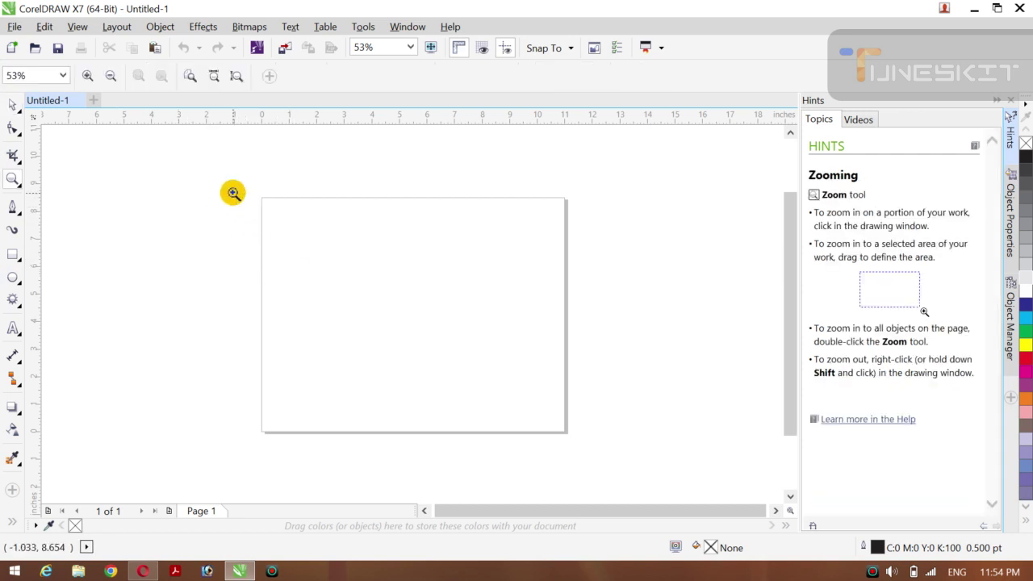
pyautogui.moveTo(233, 193); pyautogui.dragTo(599, 454)
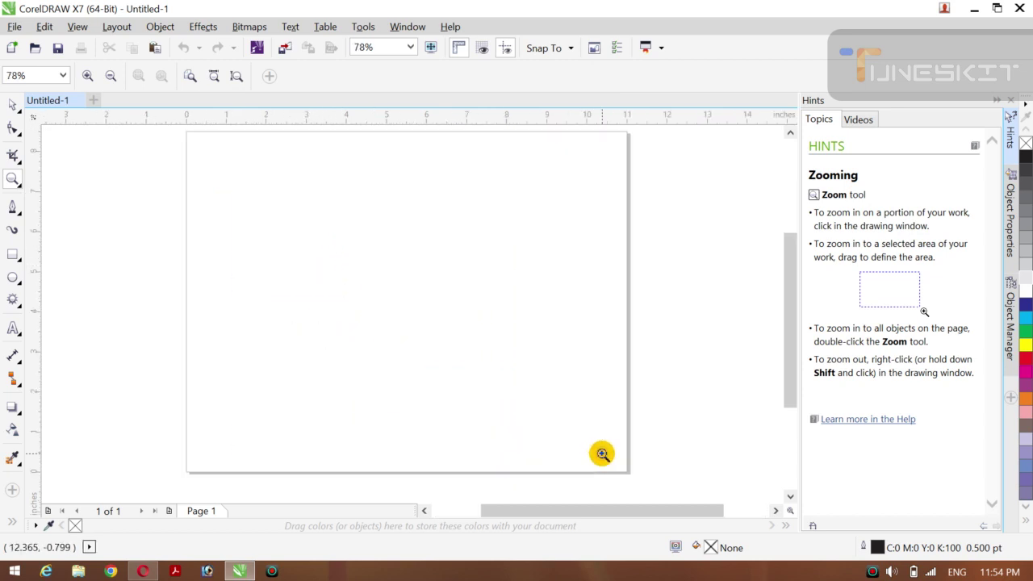
pyautogui.click(17, 115)
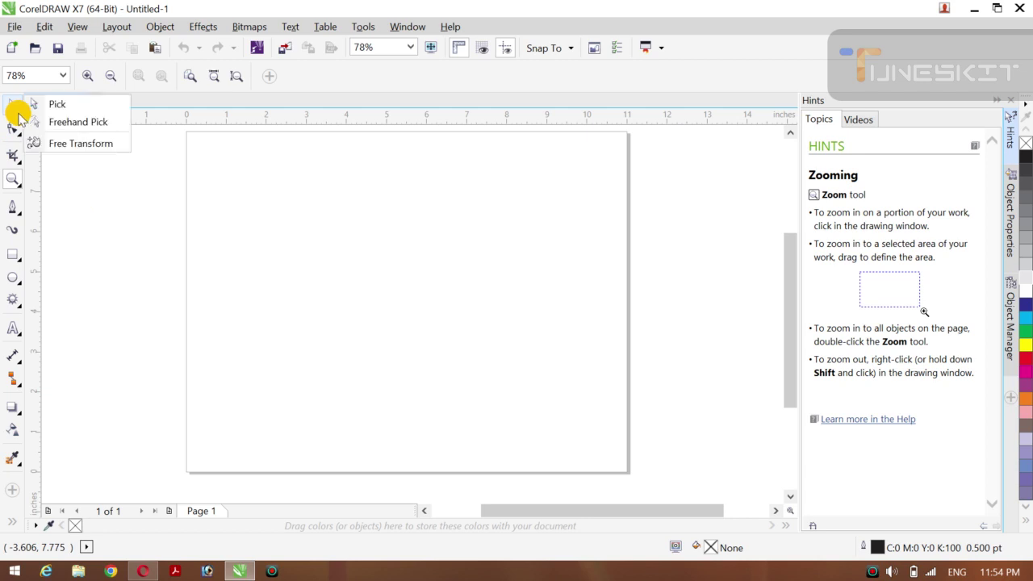
pyautogui.click(36, 110)
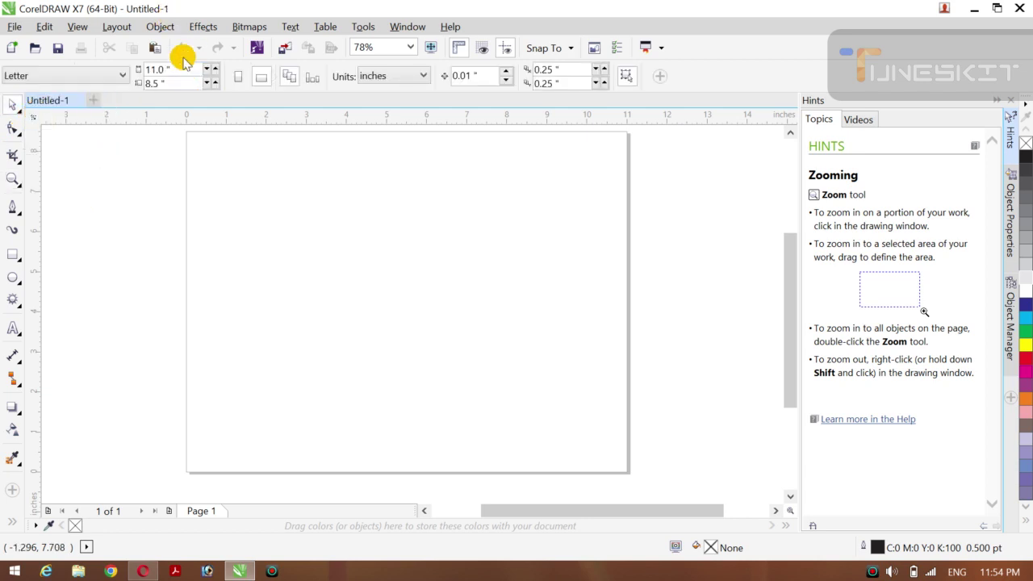
pyautogui.click(184, 75)
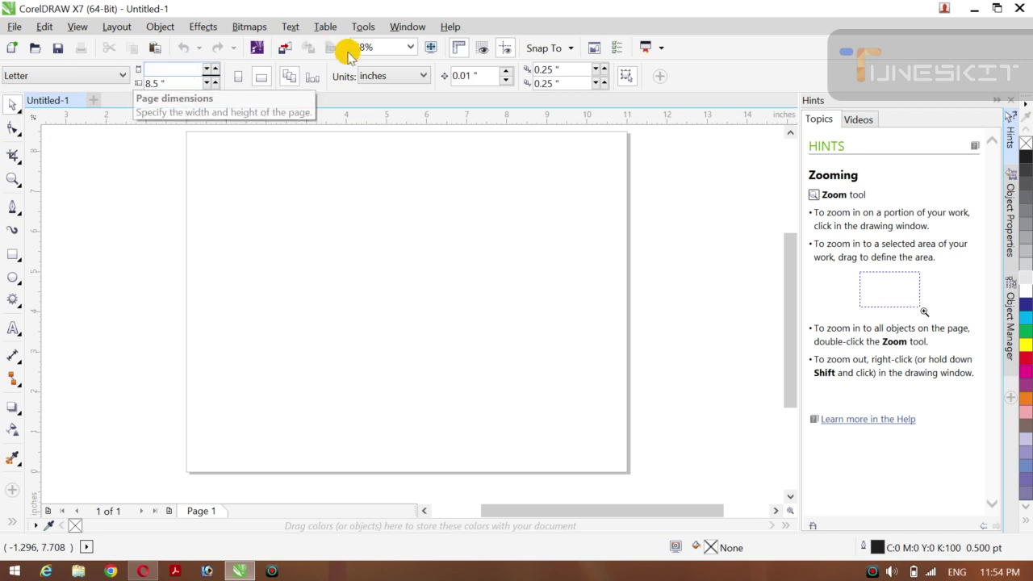
pyautogui.click(418, 80)
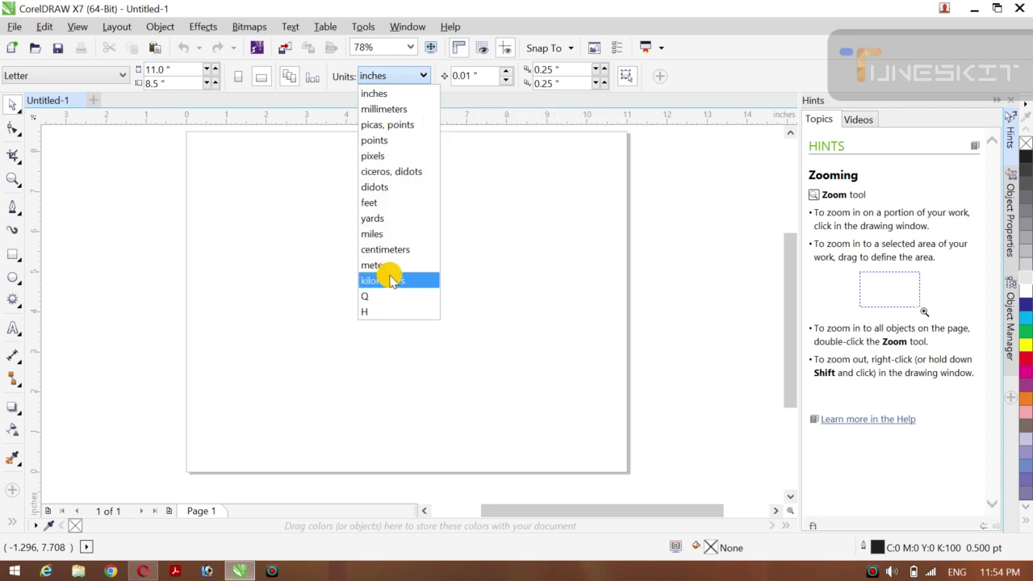
pyautogui.click(387, 158)
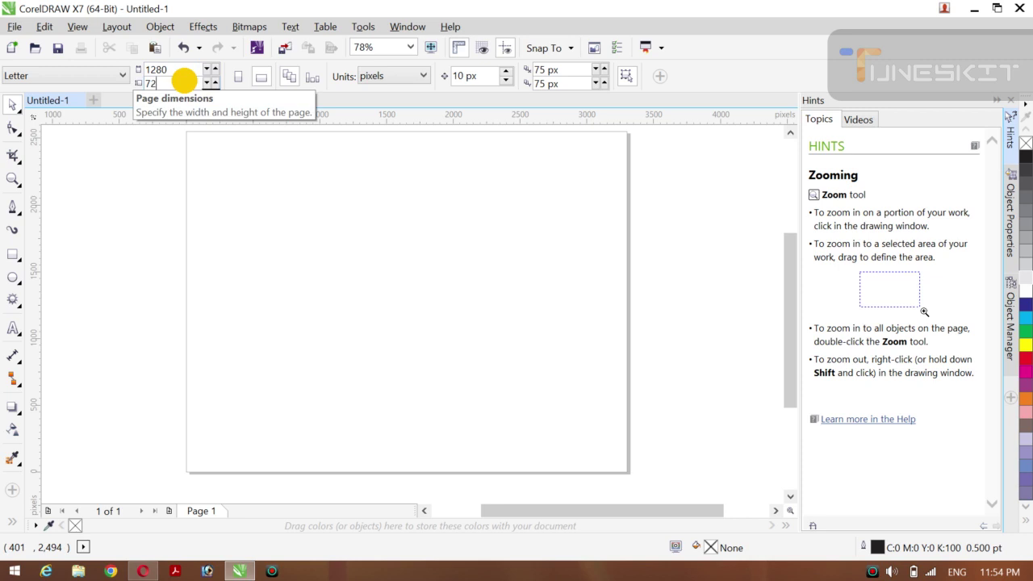
pyautogui.press('Return')
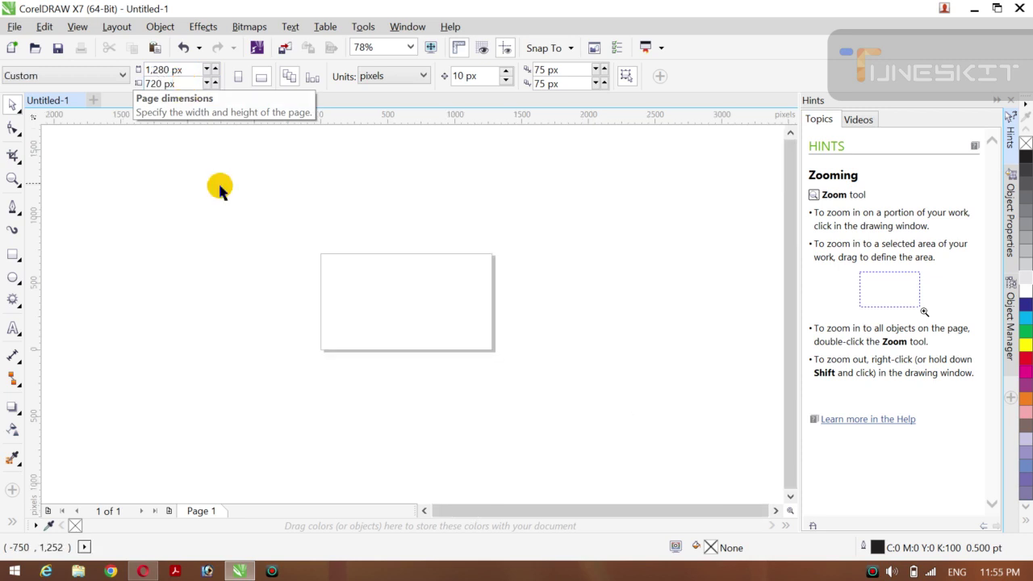
# - Draw a complex star about 404 px wide and 398 px high on the left half of the page
pyautogui.click(18, 115)
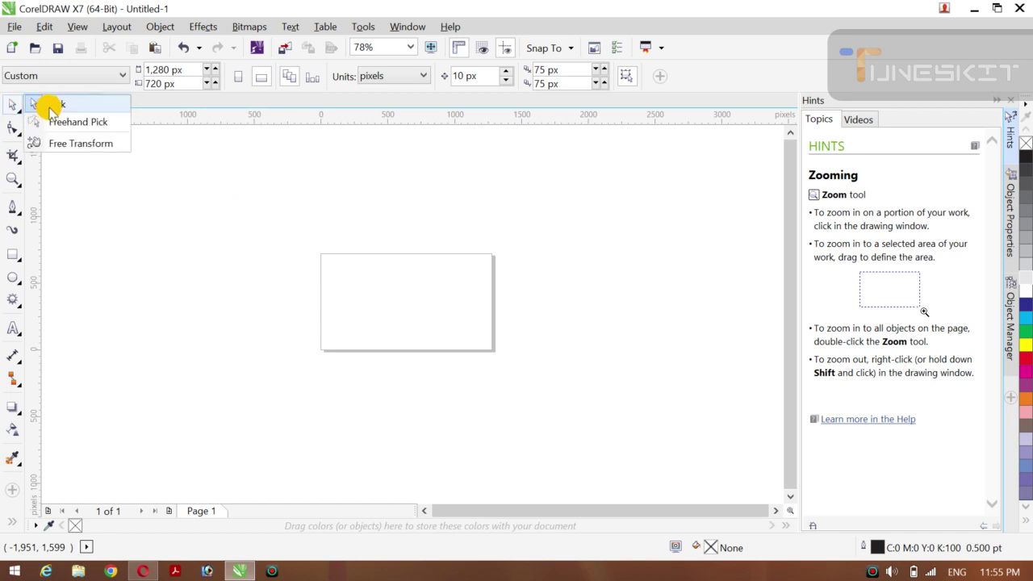
pyautogui.click(46, 104)
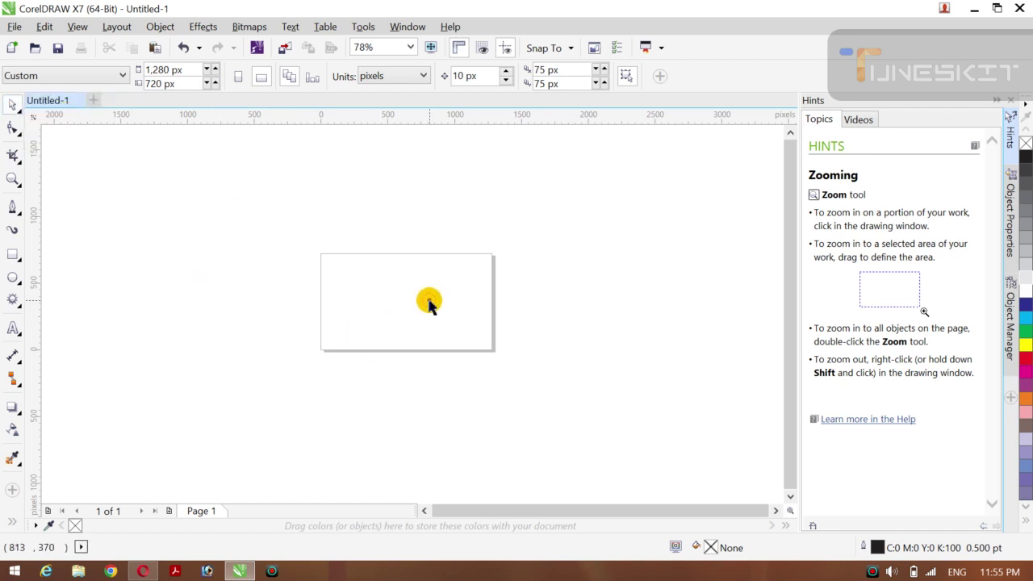
pyautogui.press('z')
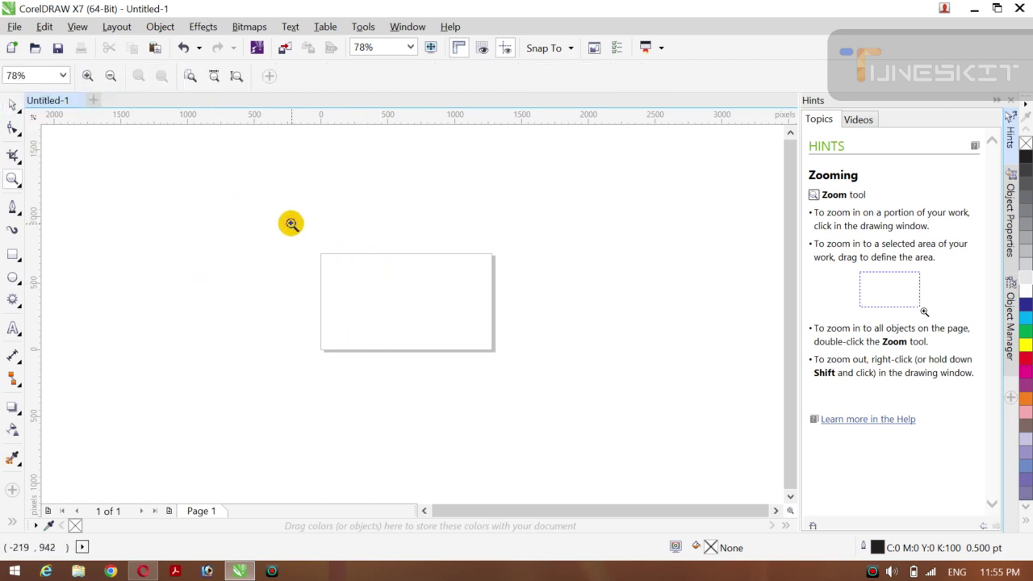
pyautogui.moveTo(291, 223); pyautogui.dragTo(488, 359)
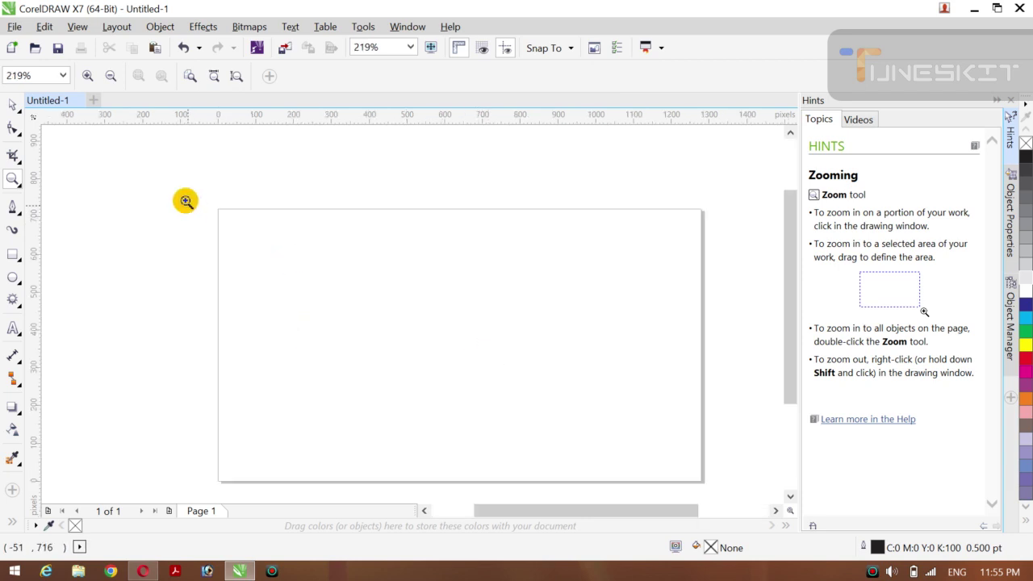
pyautogui.moveTo(184, 199); pyautogui.dragTo(749, 488)
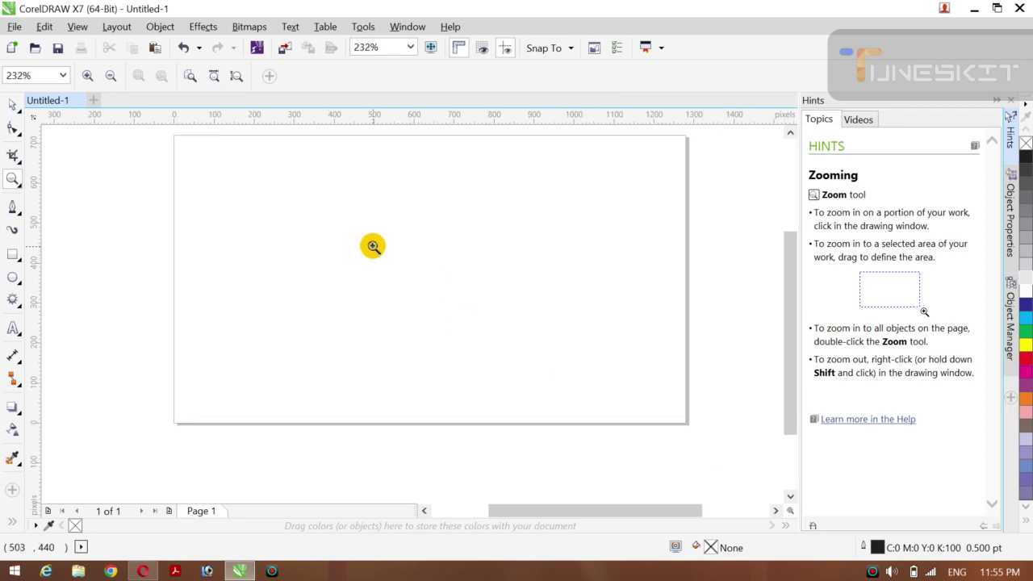
pyautogui.scroll(1, 373, 246)
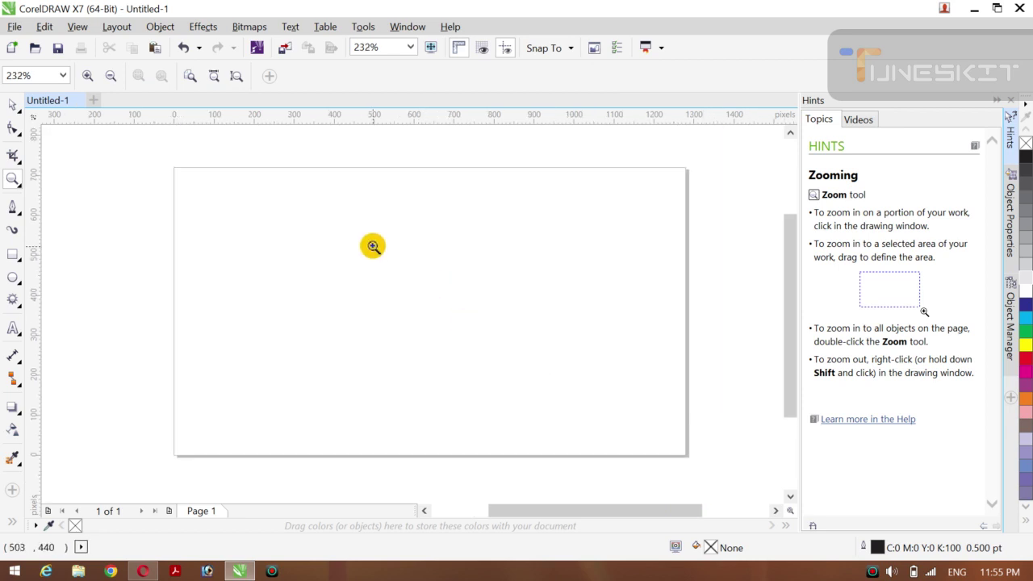
pyautogui.click(20, 115)
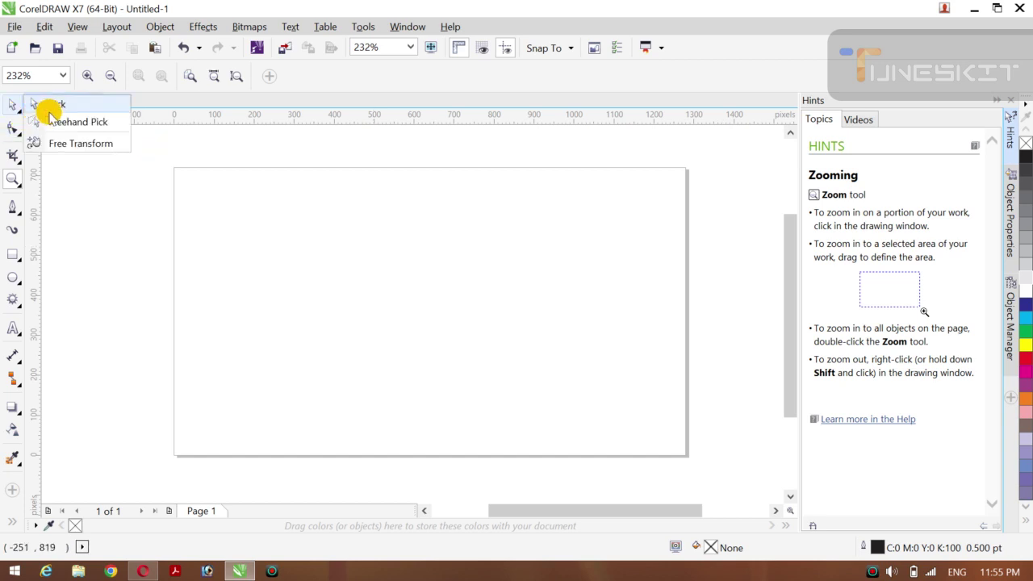
pyautogui.click(51, 106)
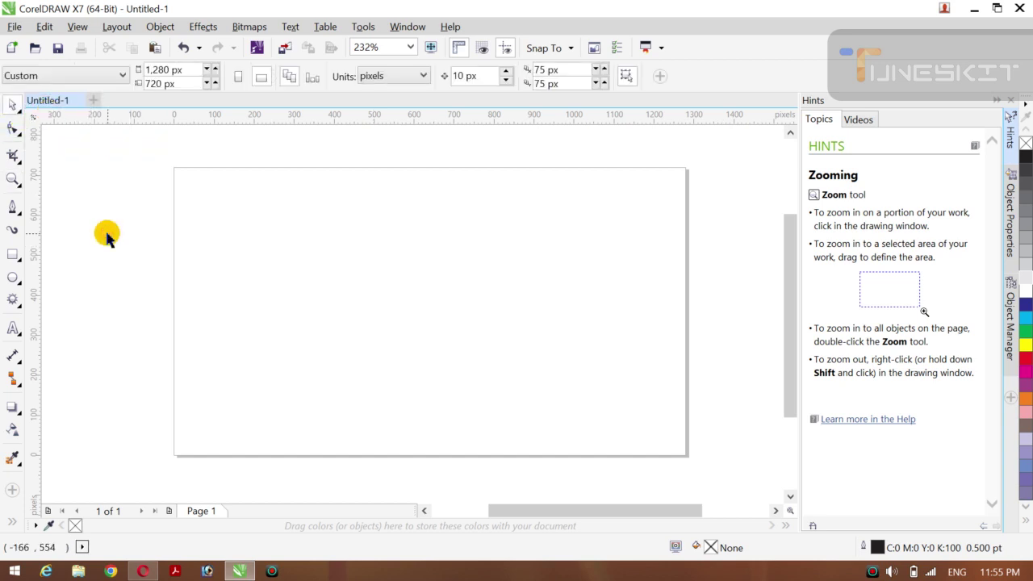
pyautogui.click(21, 307)
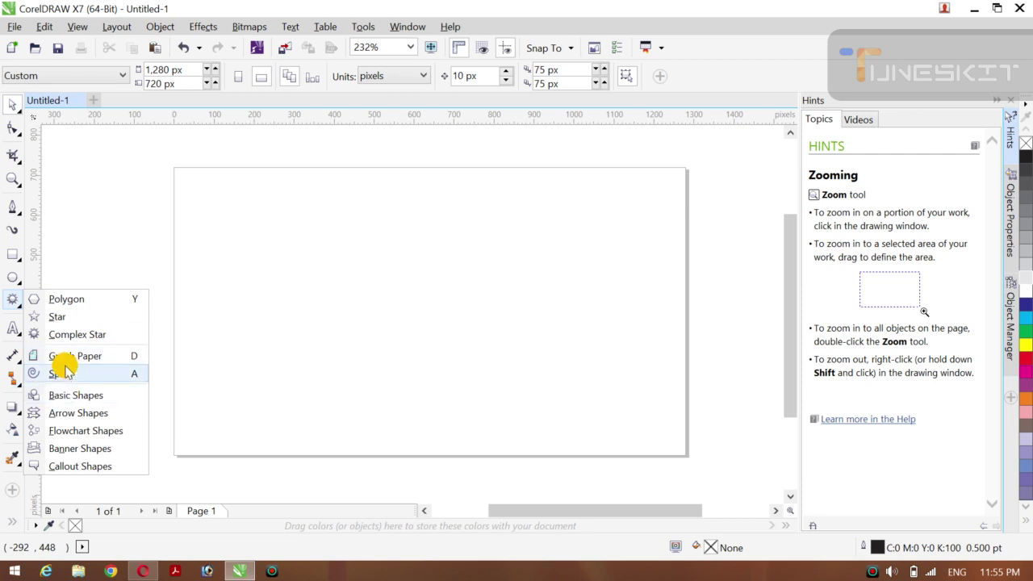
pyautogui.click(80, 342)
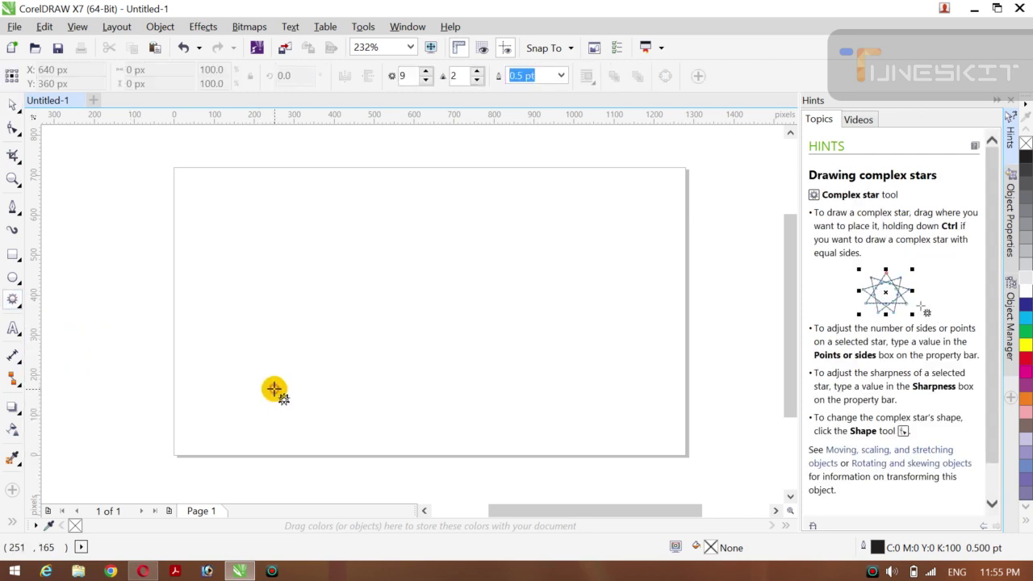
pyautogui.moveTo(260, 241); pyautogui.dragTo(422, 387)
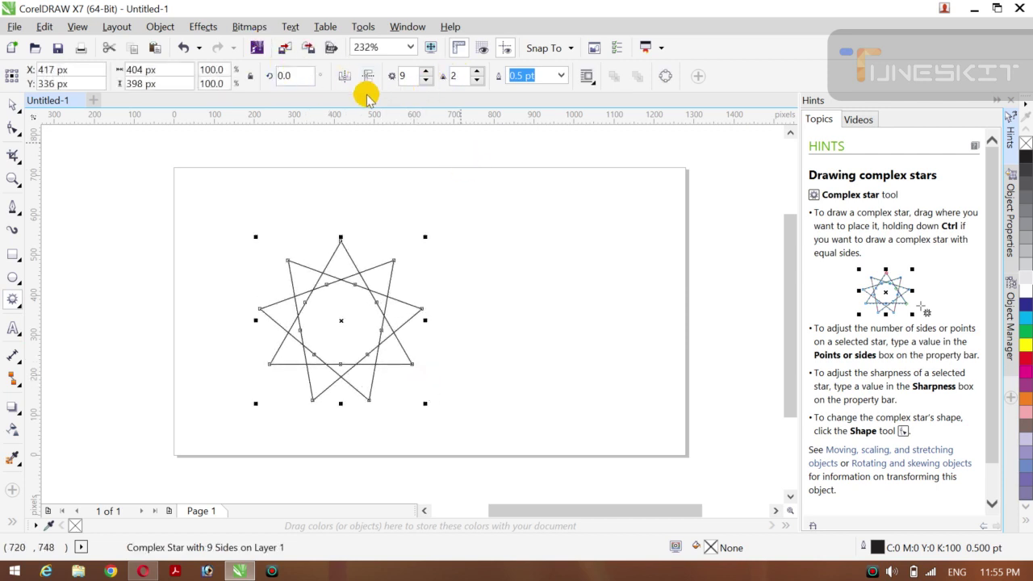
# - Raise the complex star's number of points to 21 and its sharpness to 4
pyautogui.click(425, 71)
pyautogui.click(425, 72)
pyautogui.click(424, 72)
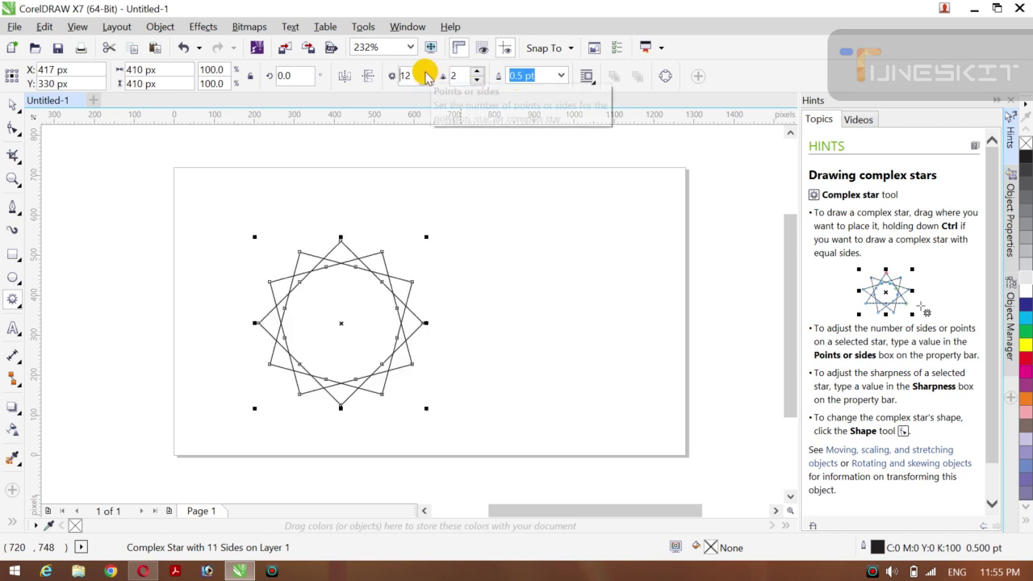
pyautogui.click(425, 72)
pyautogui.click(425, 71)
pyautogui.click(425, 72)
pyautogui.click(424, 72)
pyautogui.click(425, 72)
pyautogui.click(424, 72)
pyautogui.click(424, 71)
pyautogui.click(425, 72)
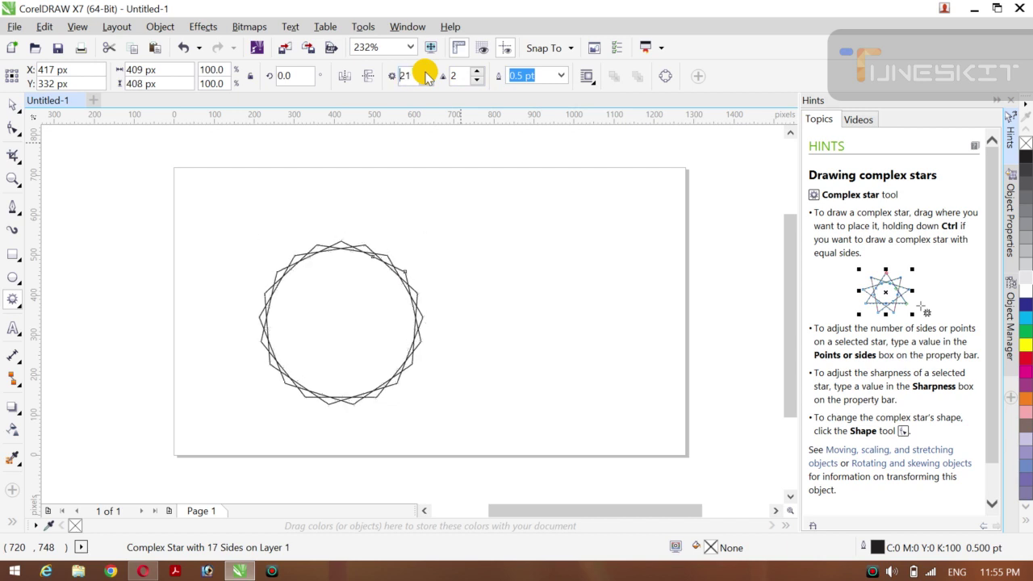
pyautogui.click(424, 72)
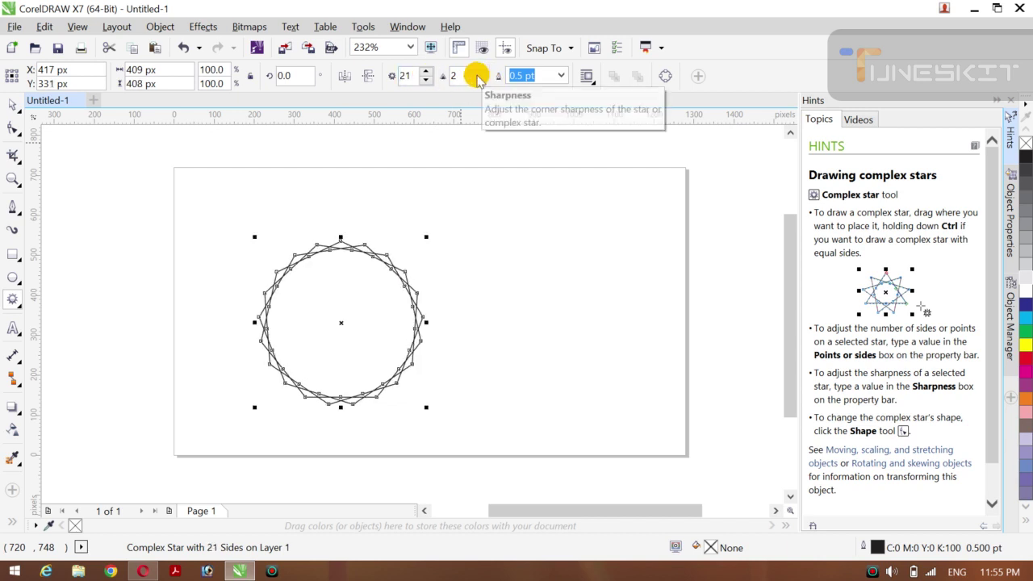
pyautogui.click(477, 72)
pyautogui.click(476, 72)
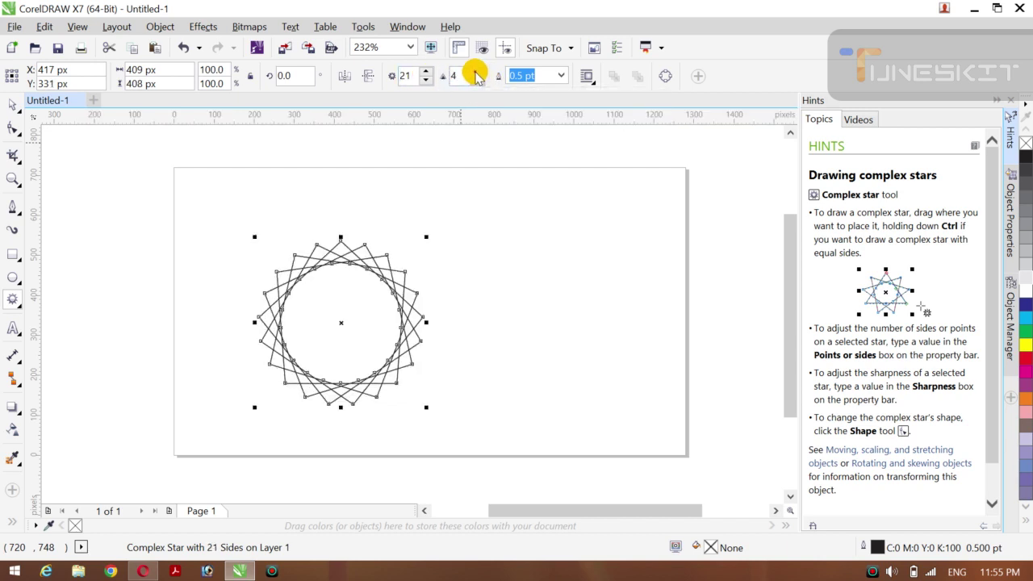
# - Increase the complex star's number of points to 30 and its sharpness to 6
pyautogui.doubleClick(425, 72)
pyautogui.click(425, 72)
pyautogui.doubleClick(425, 72)
pyautogui.doubleClick(424, 72)
pyautogui.doubleClick(425, 72)
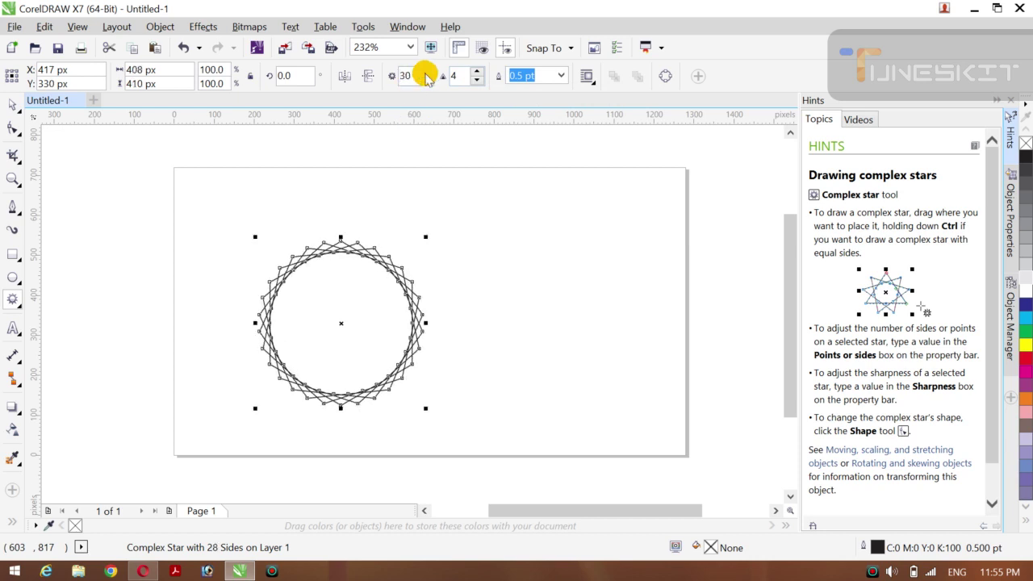
pyautogui.click(476, 72)
pyautogui.click(476, 72)
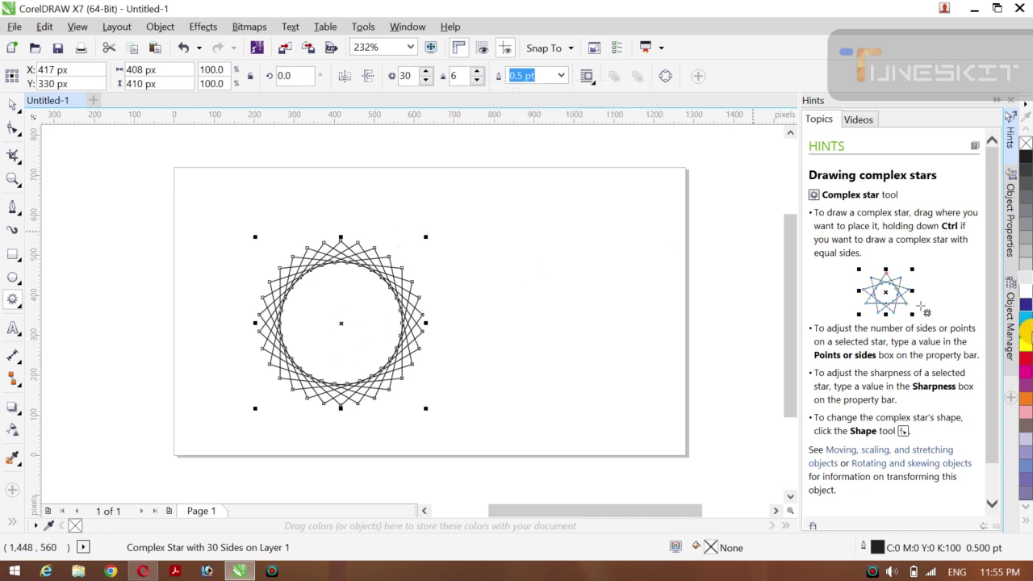
# - Fill the complex star with green and colour its outline red, then return to the Pick tool
pyautogui.click(1024, 333)
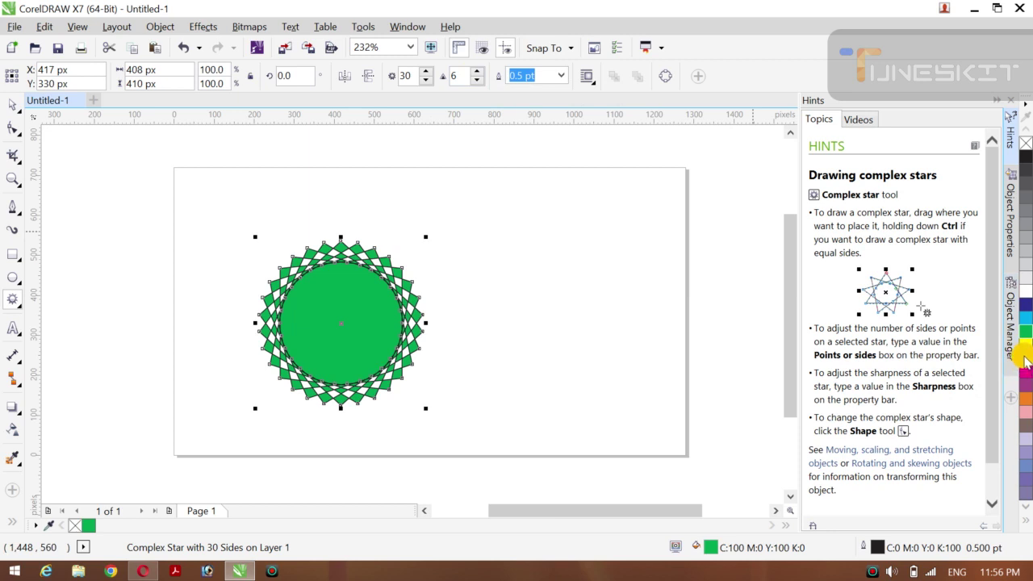
pyautogui.rightClick(1025, 355)
pyautogui.click(14, 105)
pyautogui.click(44, 110)
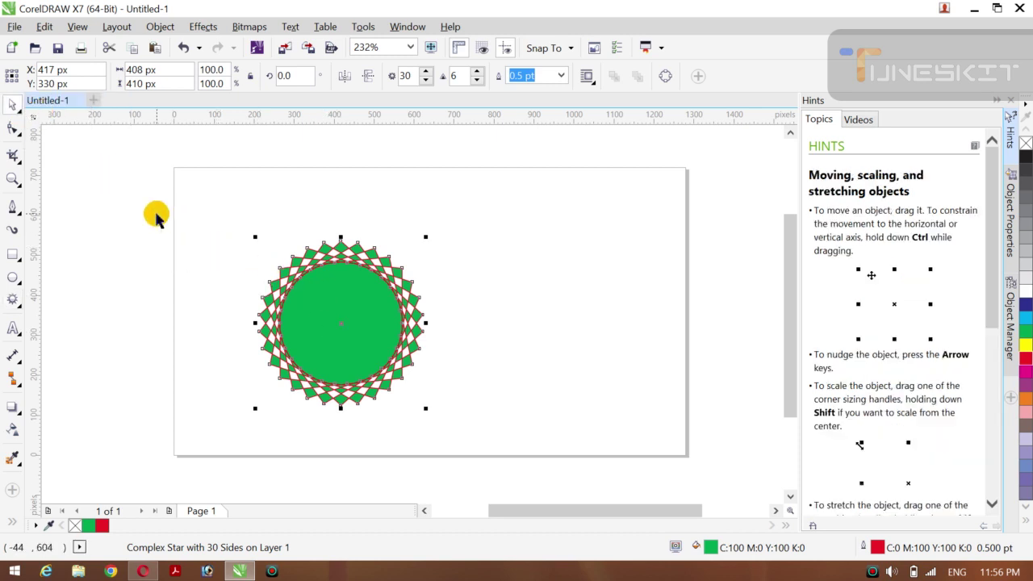
# - Move the green complex star to the upper-left area of the page, centred at about X 309 px, Y 453 px
pyautogui.moveTo(157, 214); pyautogui.dragTo(475, 414)
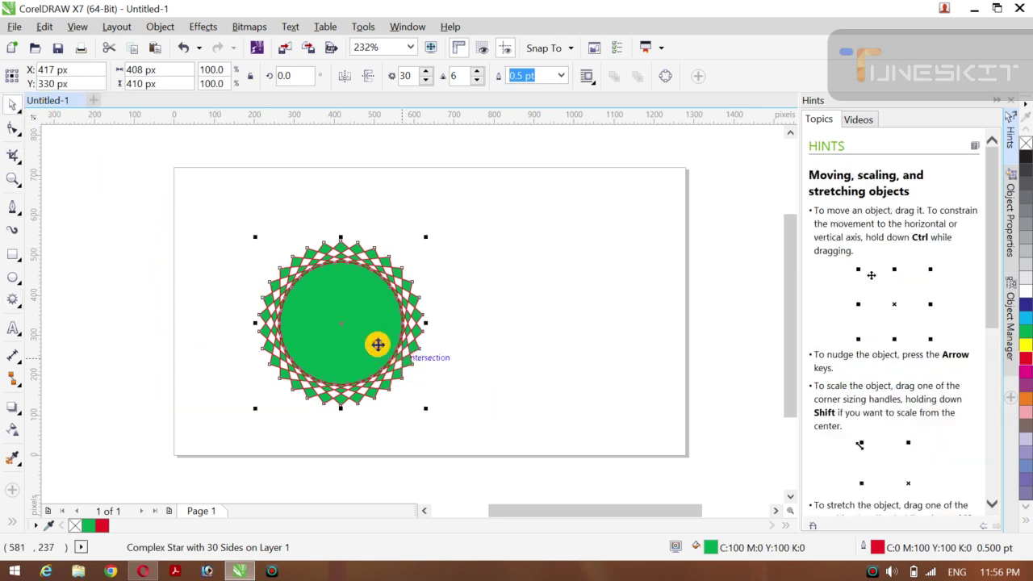
pyautogui.rightClick(341, 326)
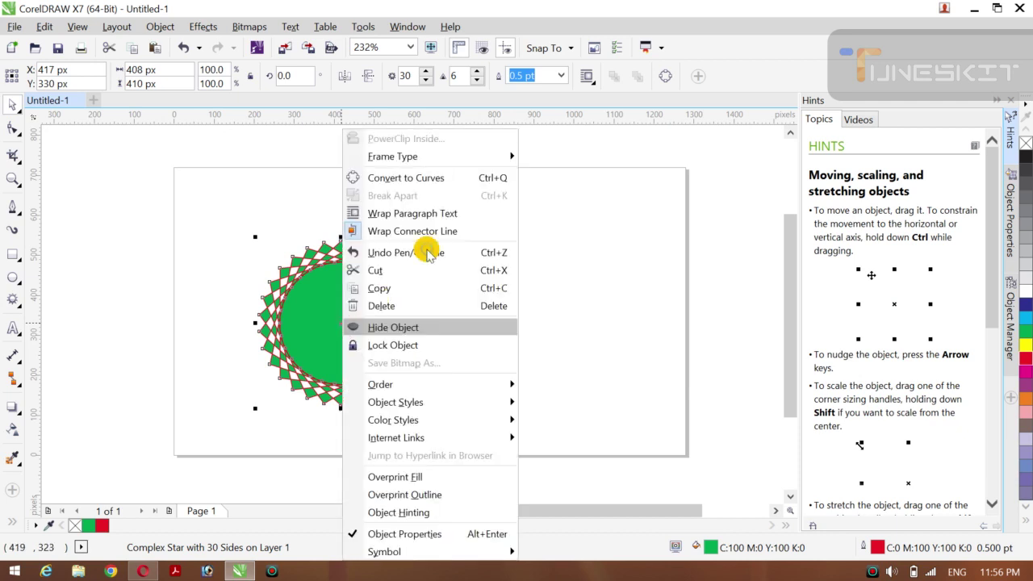
pyautogui.click(95, 283)
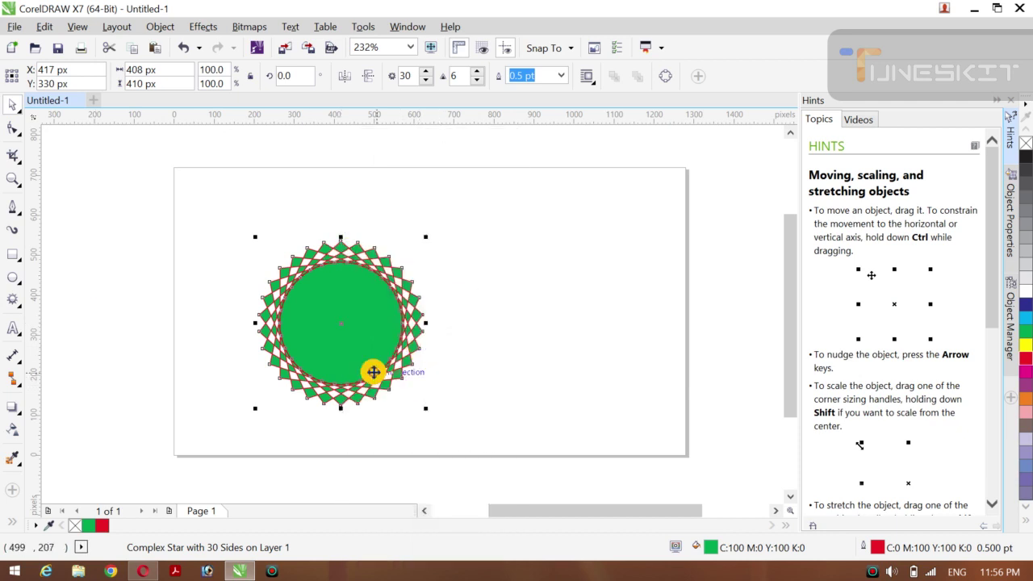
pyautogui.moveTo(340, 326); pyautogui.dragTo(297, 272)
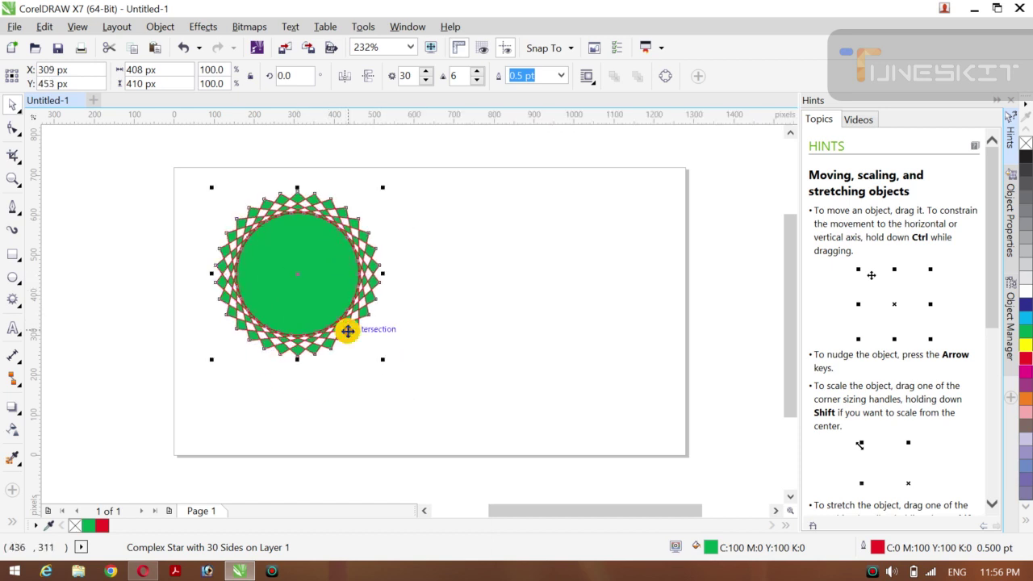
# - Create a concentric copy of the complex star scaled to about 276 × 278 px, with a 10% black fill and a purple outline
pyautogui.moveTo(381, 361); pyautogui.dragTo(353, 337)
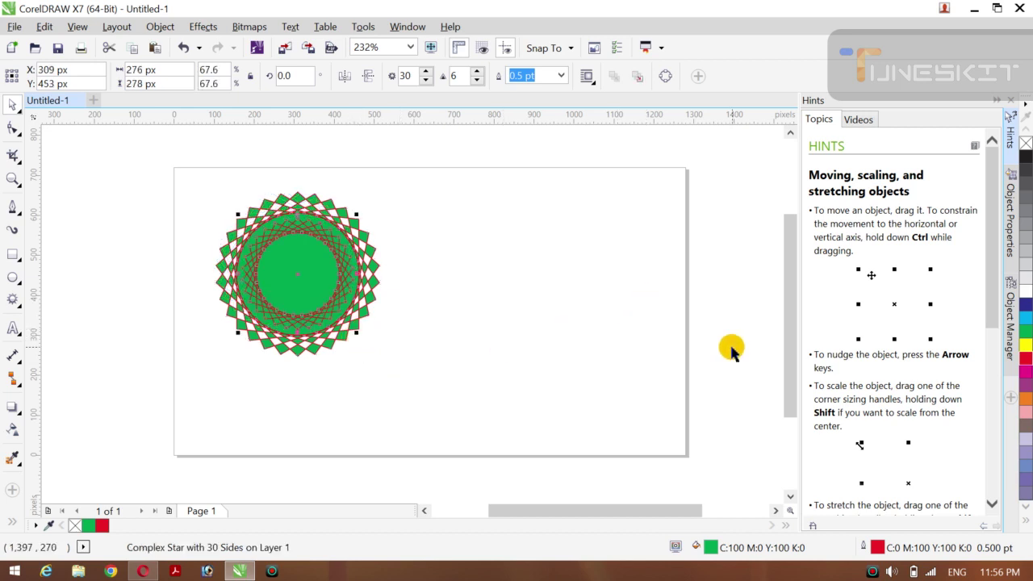
pyautogui.click(1025, 278)
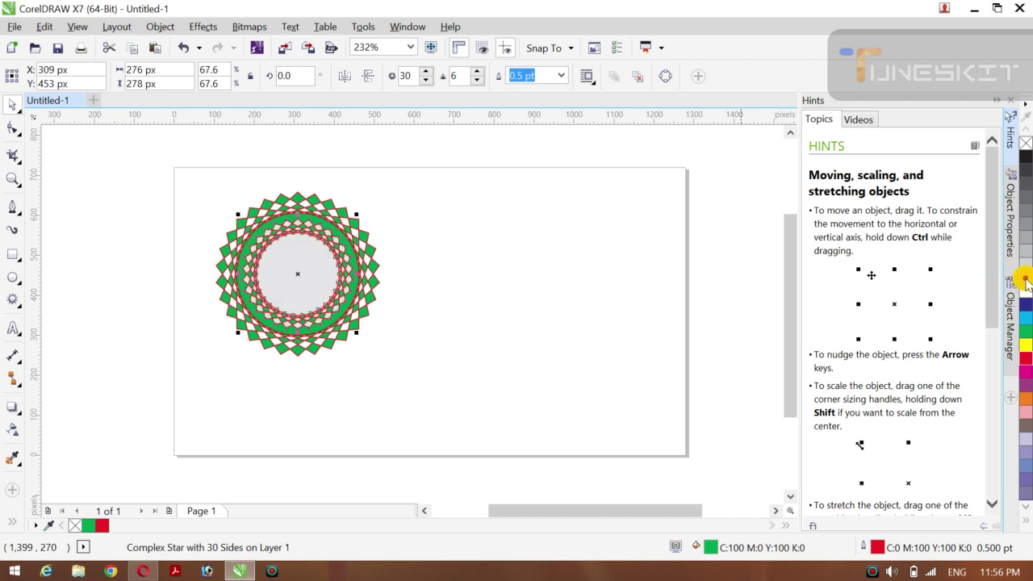
pyautogui.rightClick(1026, 381)
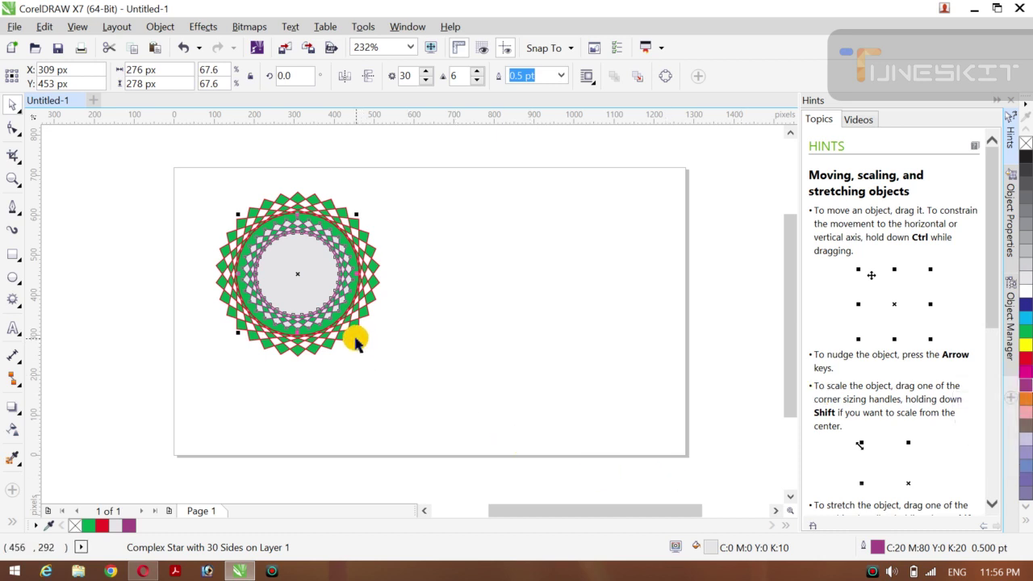
# - Create a smaller concentric copy of the inner star, about 180 × 181 px, fill it with black and deselect it
pyautogui.moveTo(358, 335); pyautogui.dragTo(335, 329)
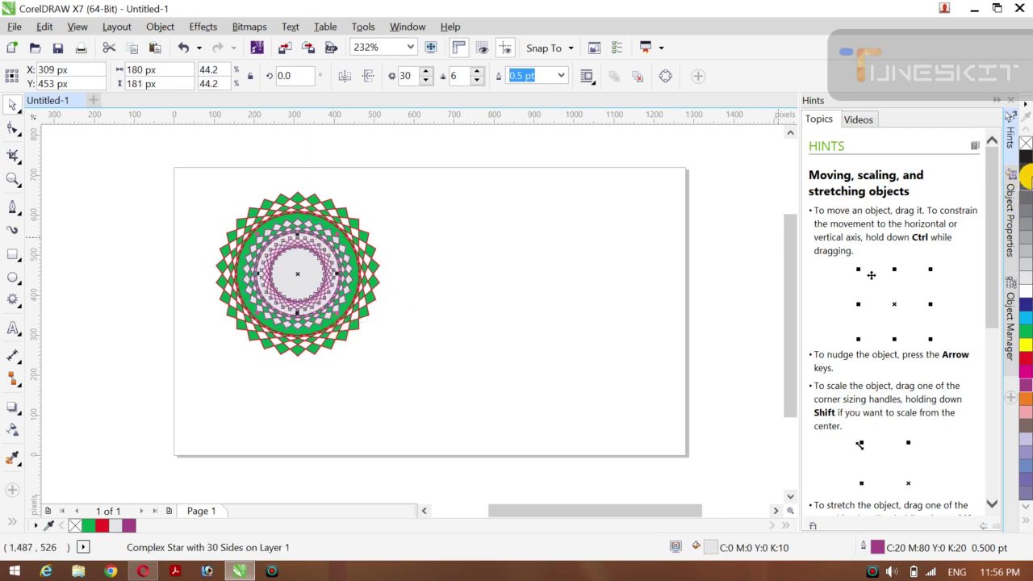
pyautogui.click(1026, 157)
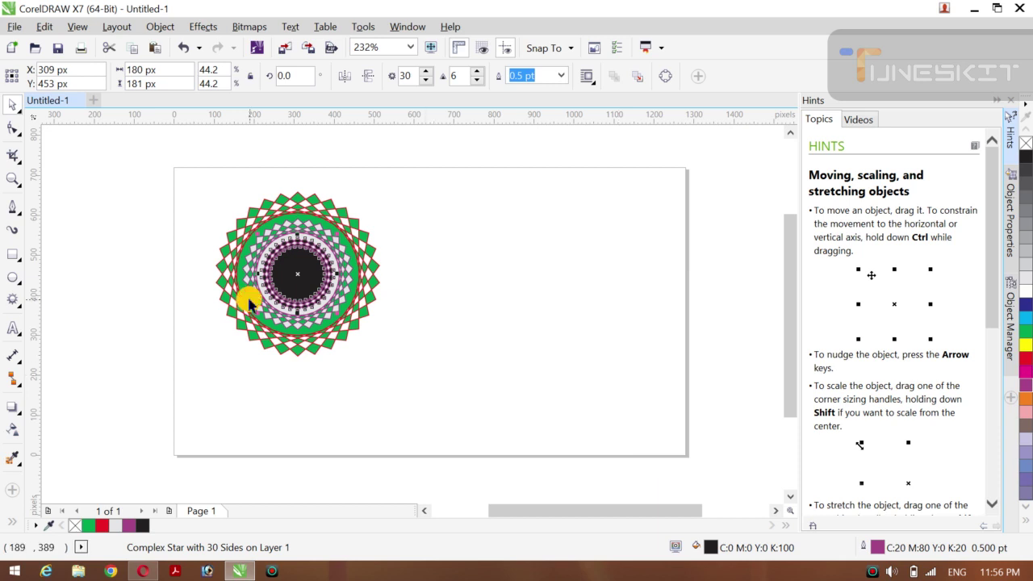
pyautogui.click(69, 237)
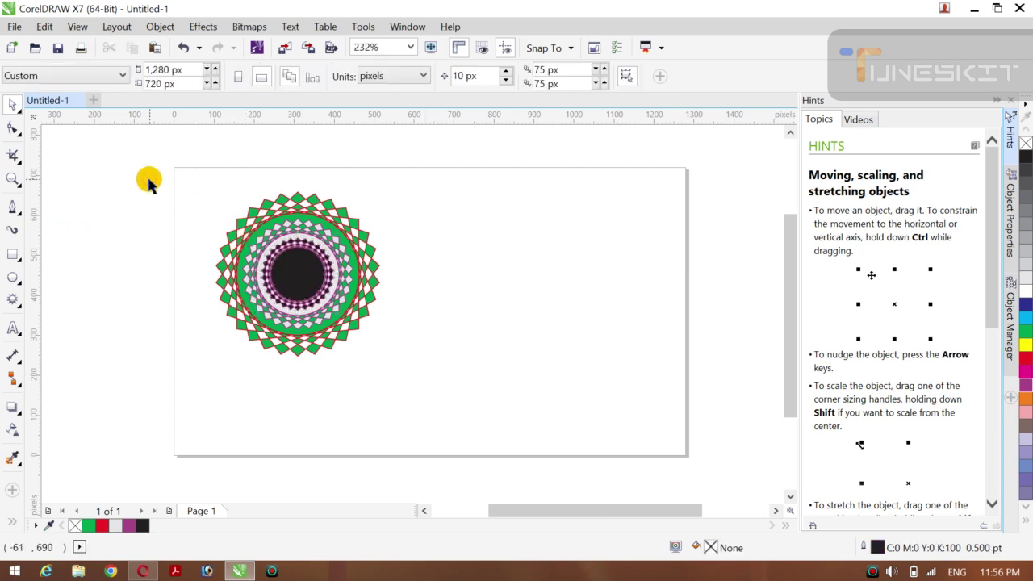
# - Select all three concentric complex stars and combine them into one curve
pyautogui.moveTo(149, 179); pyautogui.dragTo(412, 381)
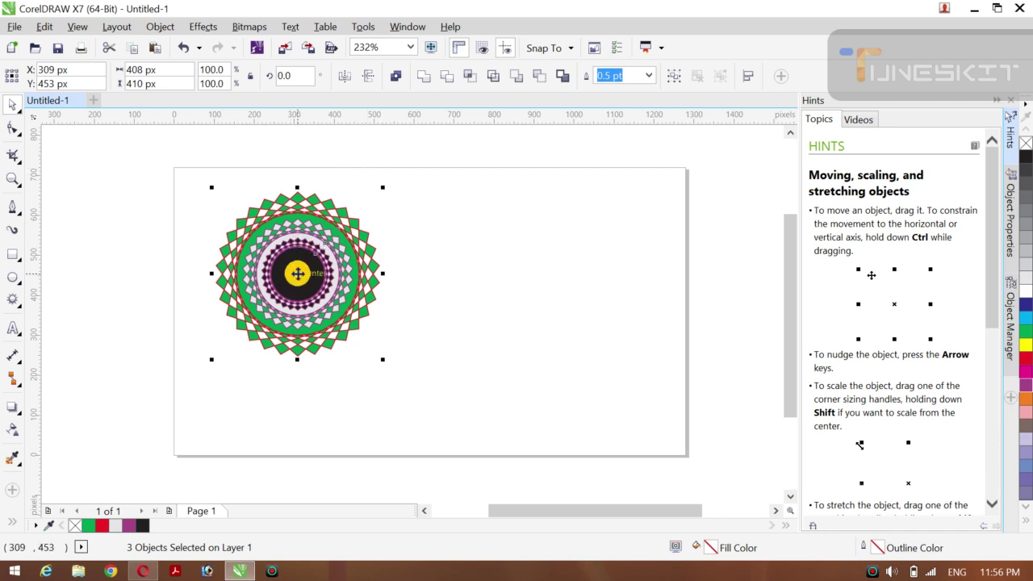
pyautogui.rightClick(298, 273)
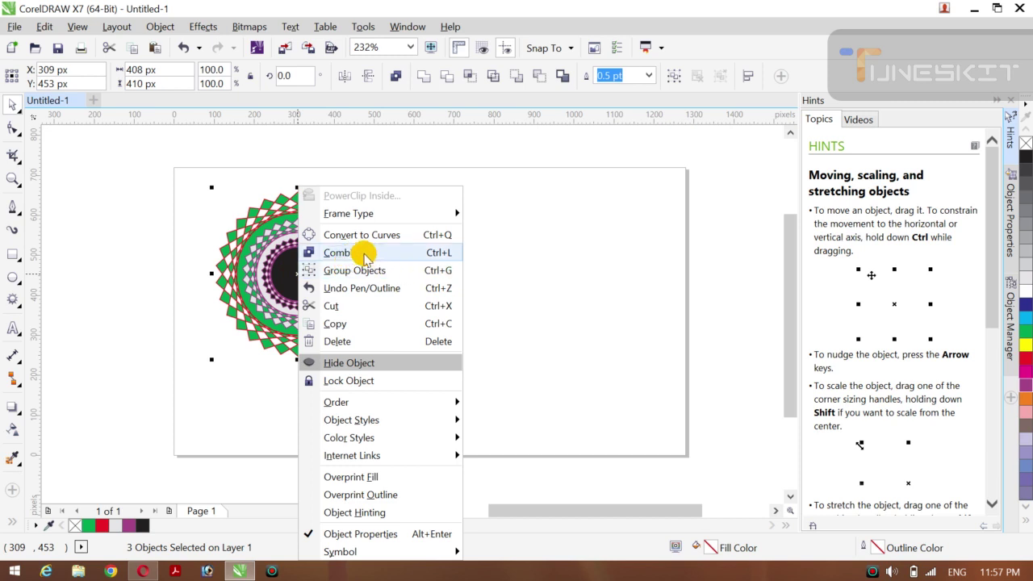
pyautogui.click(420, 260)
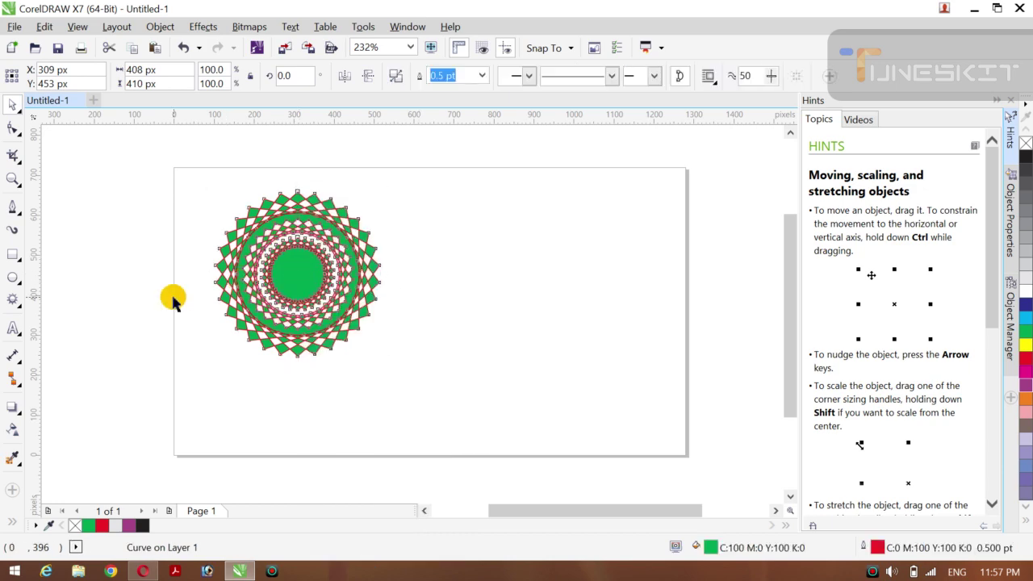
# - Move the combined star design to the upper-right area of the page, centred at about X 1,039 px, Y 498 px
pyautogui.click(291, 233)
pyautogui.click(299, 257)
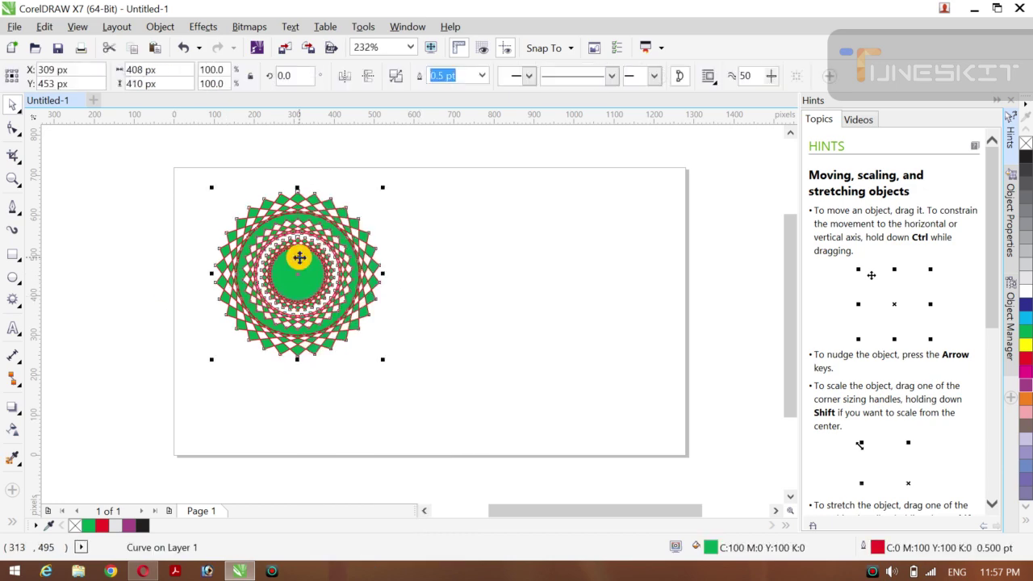
pyautogui.moveTo(299, 257); pyautogui.dragTo(410, 260)
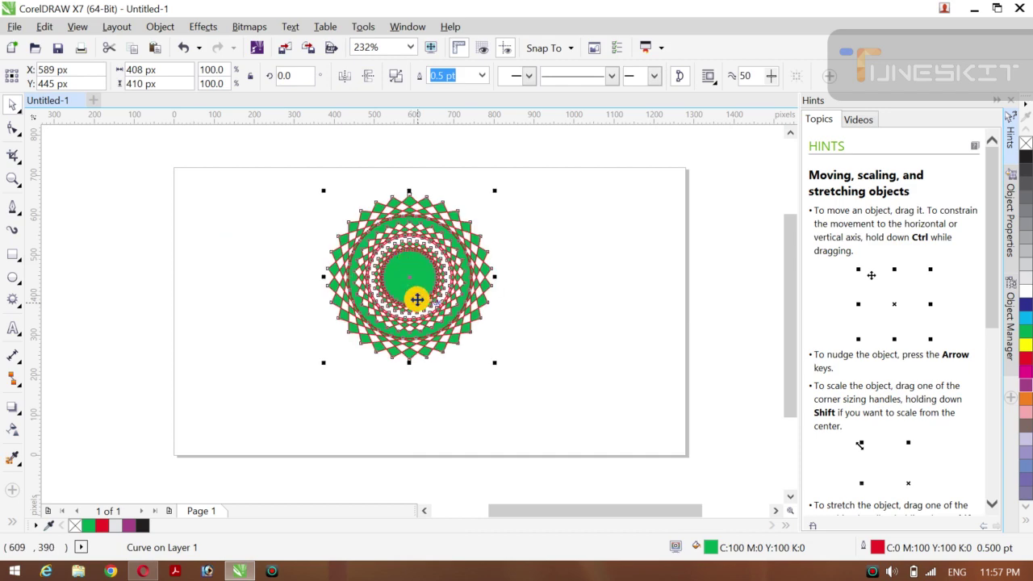
pyautogui.moveTo(417, 299); pyautogui.dragTo(477, 302)
pyautogui.moveTo(526, 301); pyautogui.dragTo(593, 250)
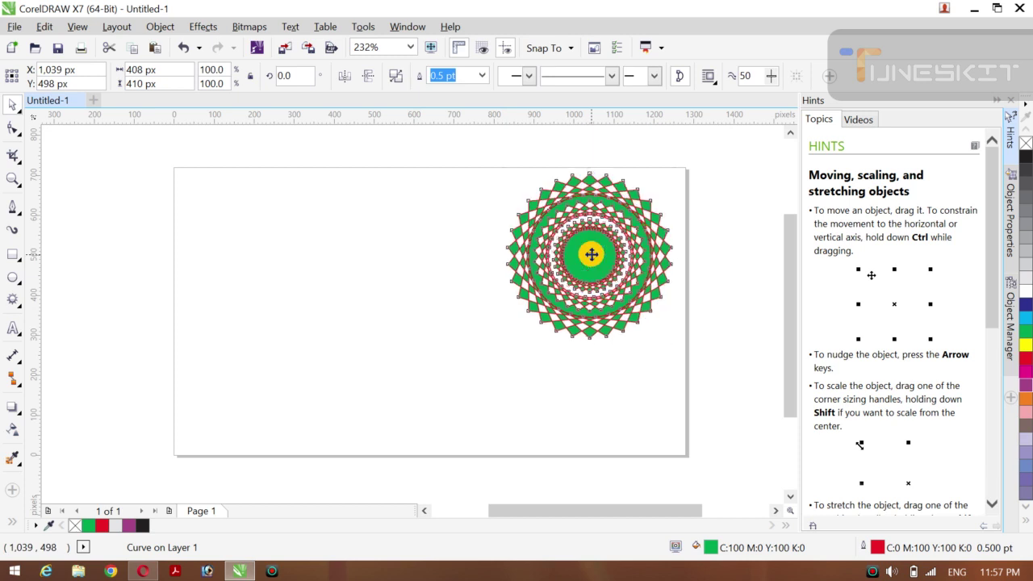
# - Try blue, 80% black, green and yellow fills on the combined star design
pyautogui.click(715, 295)
pyautogui.click(581, 265)
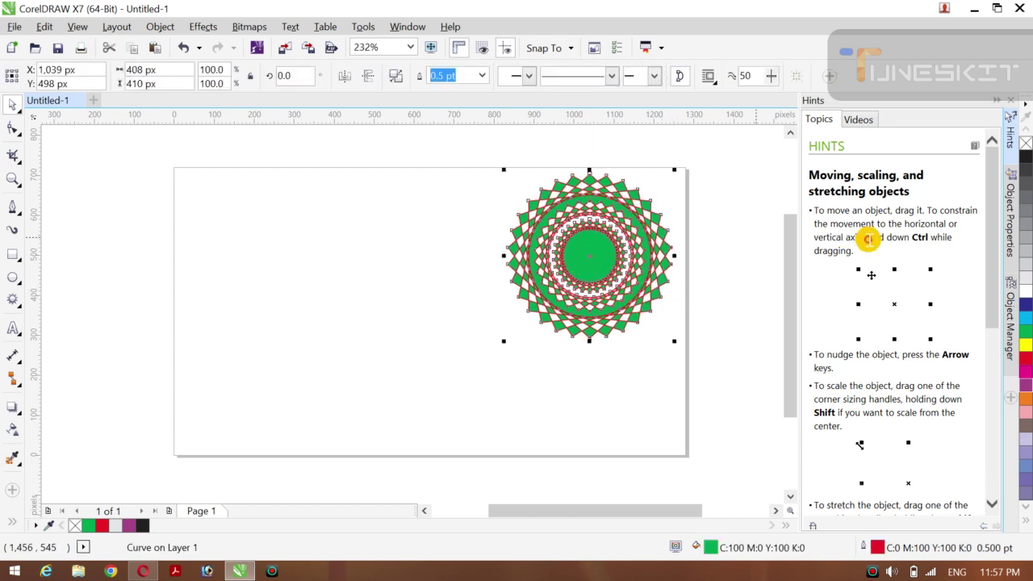
pyautogui.click(1025, 305)
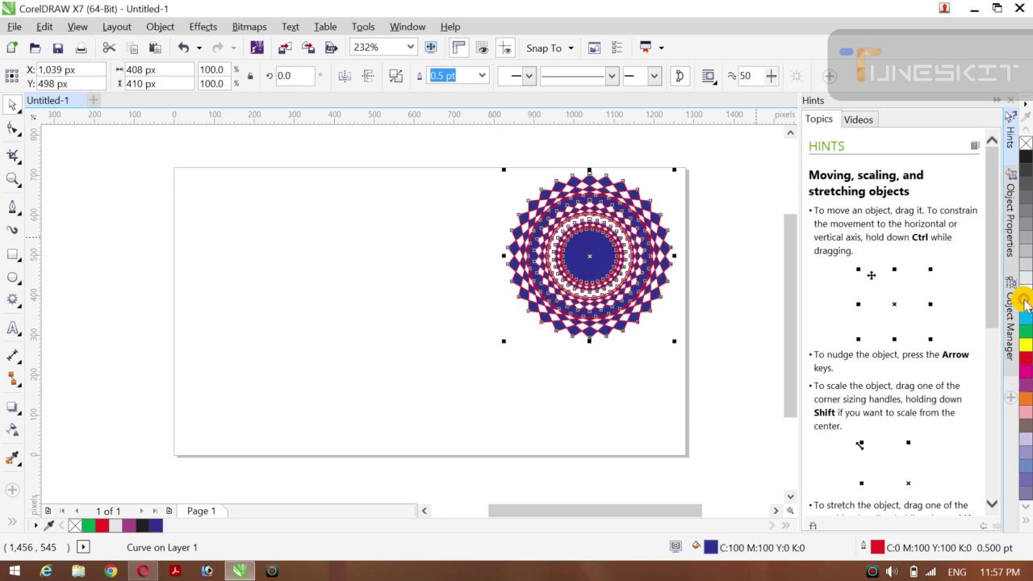
pyautogui.click(1026, 187)
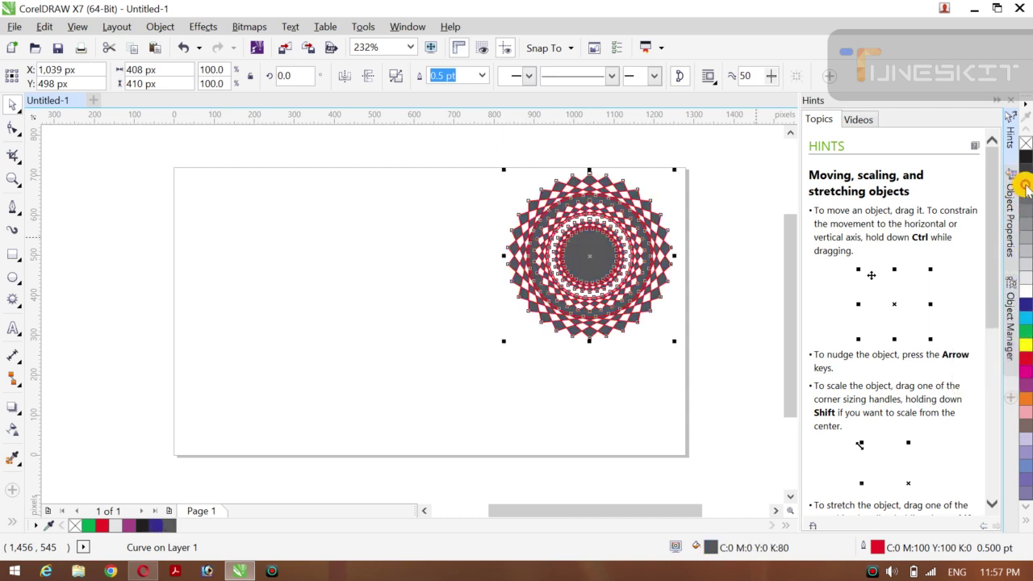
pyautogui.click(1025, 329)
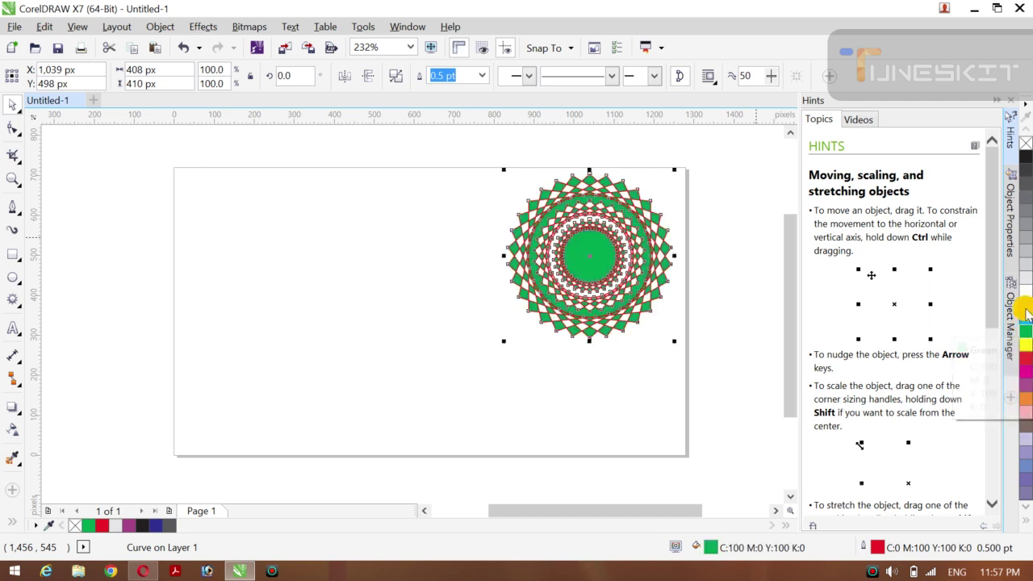
pyautogui.click(1025, 303)
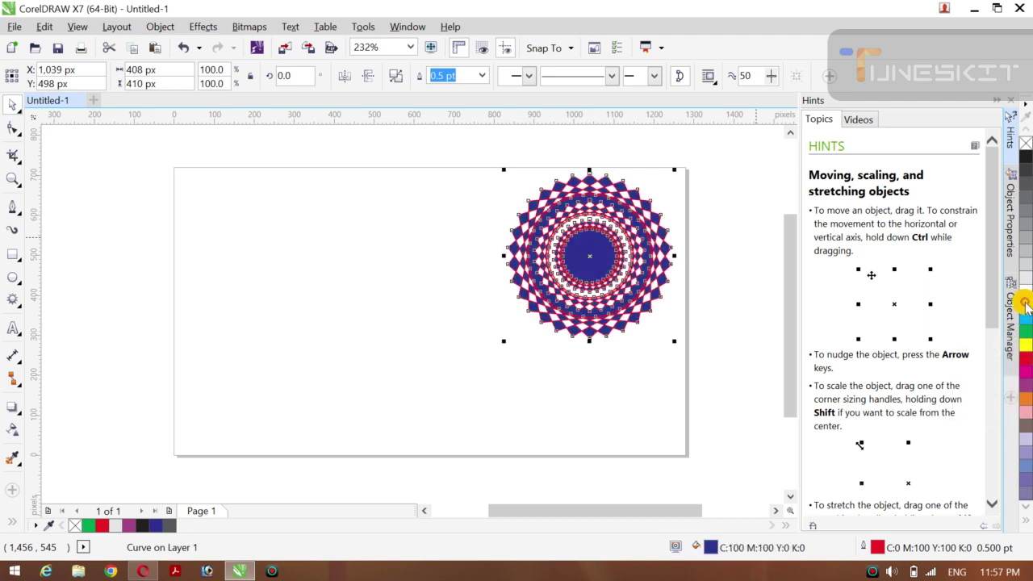
pyautogui.click(1025, 344)
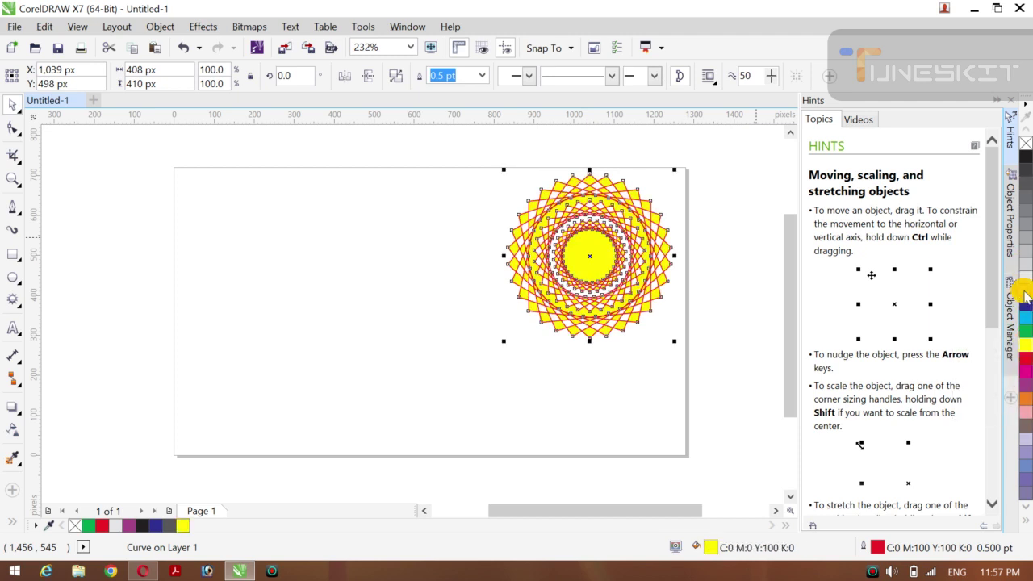
# - Fill the combined star design with black, try 10% black and magenta outlines, and settle on a black outline
pyautogui.click(1025, 156)
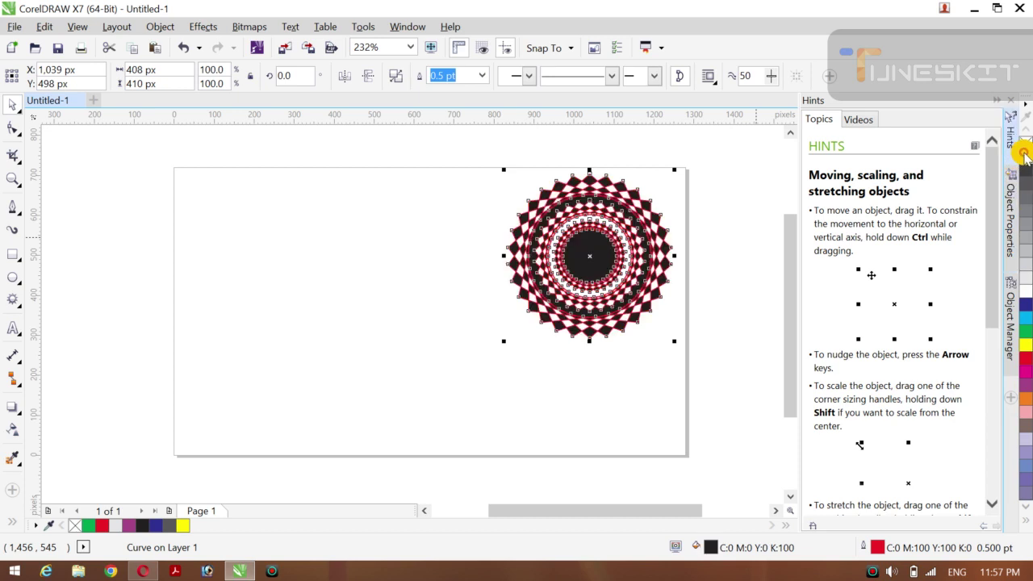
pyautogui.rightClick(1025, 279)
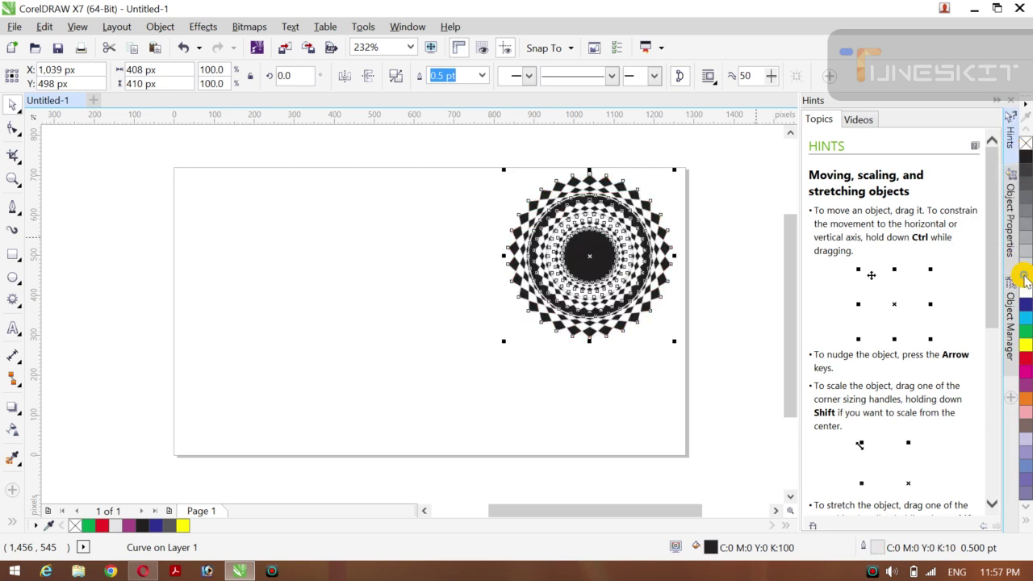
pyautogui.rightClick(1024, 371)
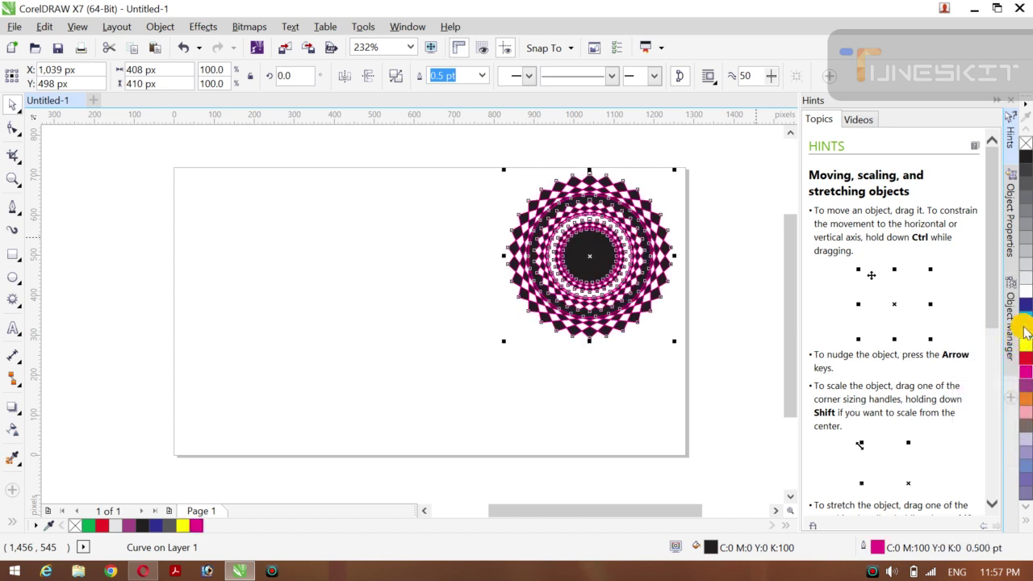
pyautogui.rightClick(1025, 158)
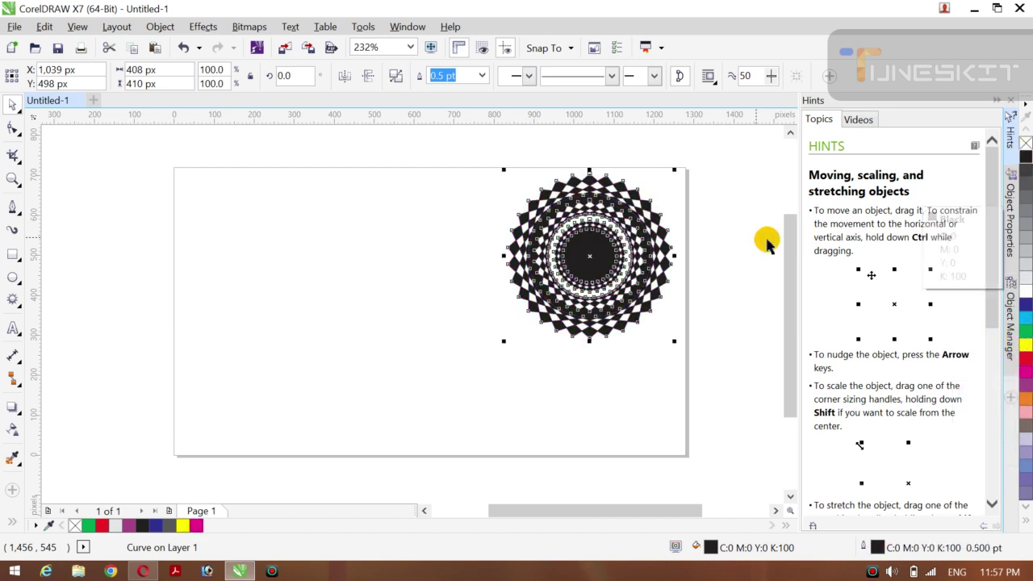
# - Shift the black star design slightly to about X 1,053 px, Y 488 px and deselect it
pyautogui.click(71, 307)
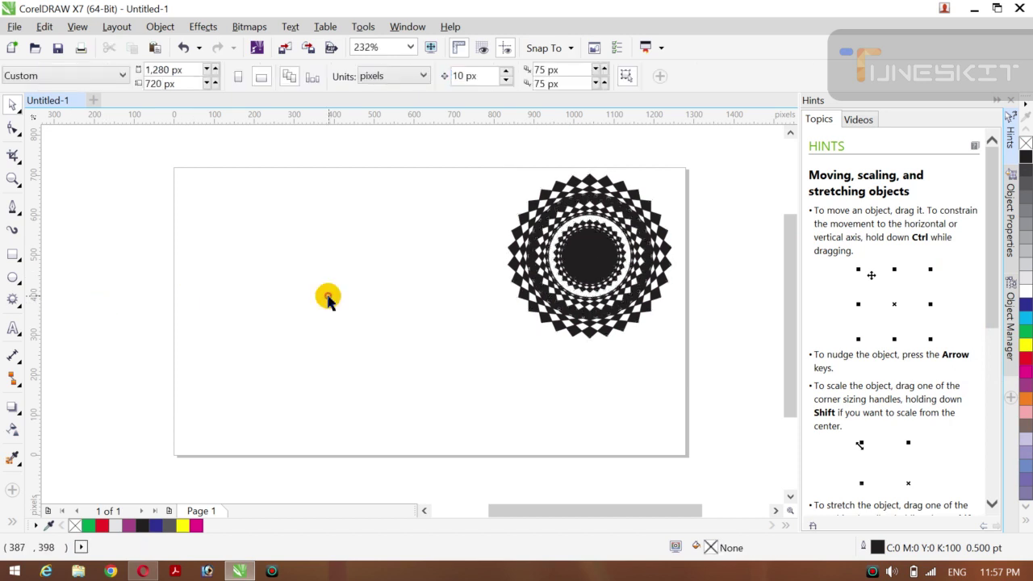
pyautogui.click(587, 256)
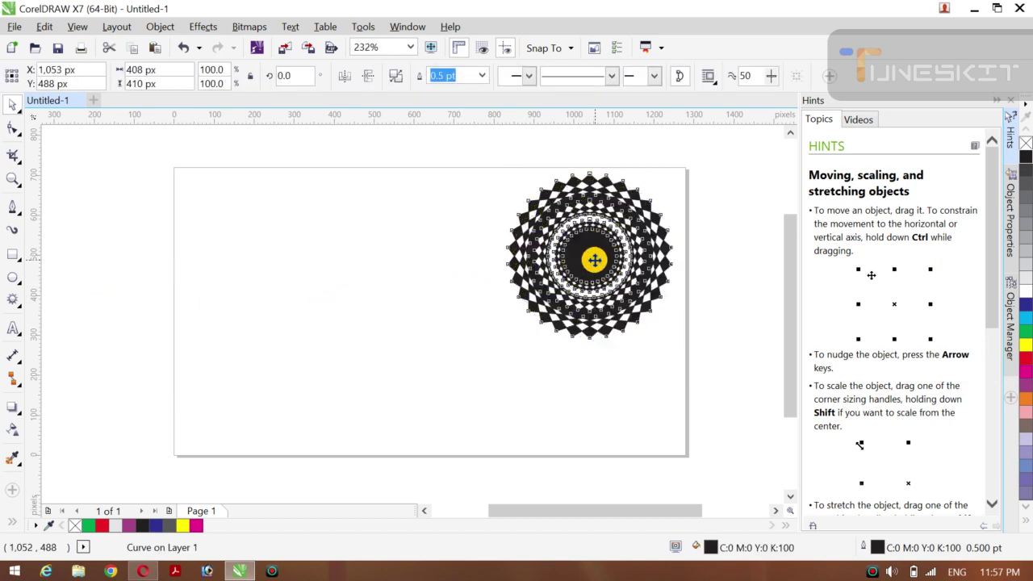
pyautogui.click(125, 285)
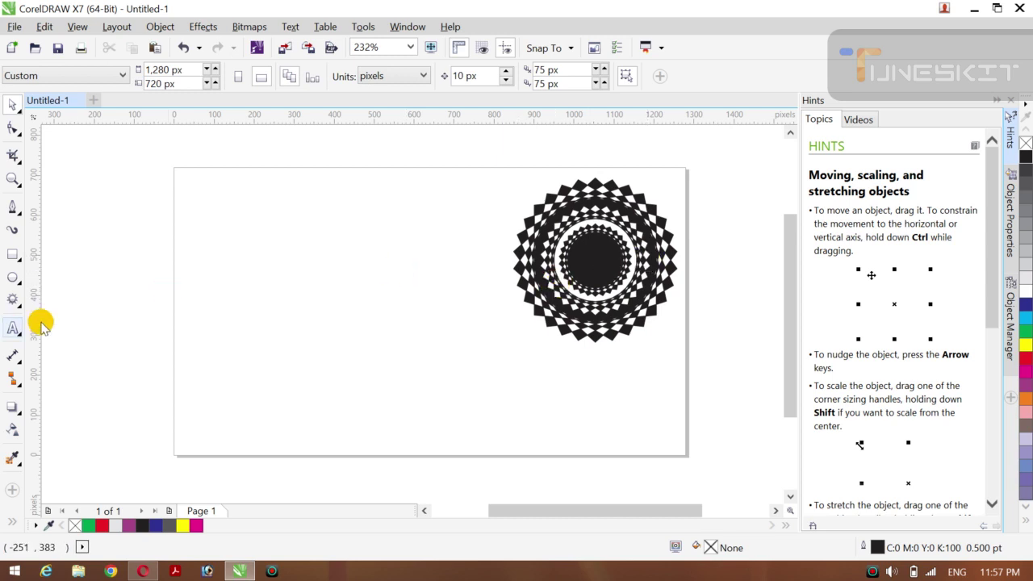
# - Draw a 9-point complex star about 350 × 345 px on the empty left half of the page, centred at about X 316 px, Y 352 px
pyautogui.click(21, 309)
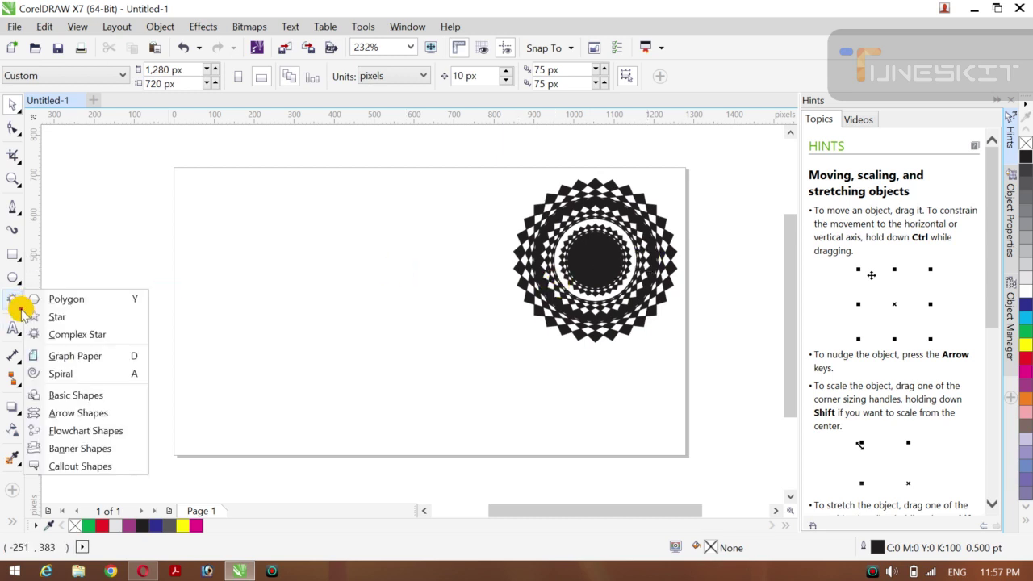
pyautogui.click(79, 342)
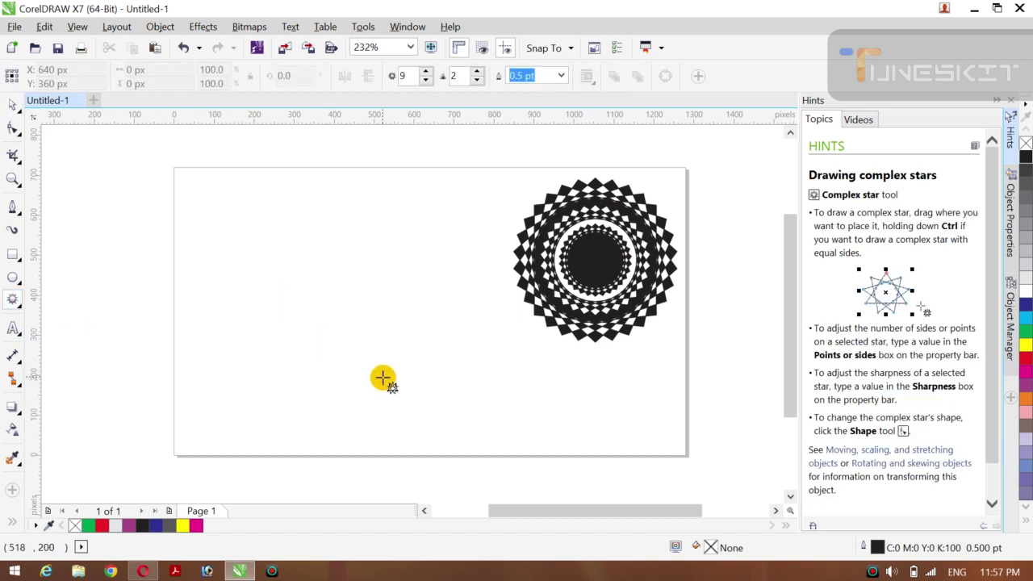
pyautogui.moveTo(240, 293); pyautogui.dragTo(384, 404)
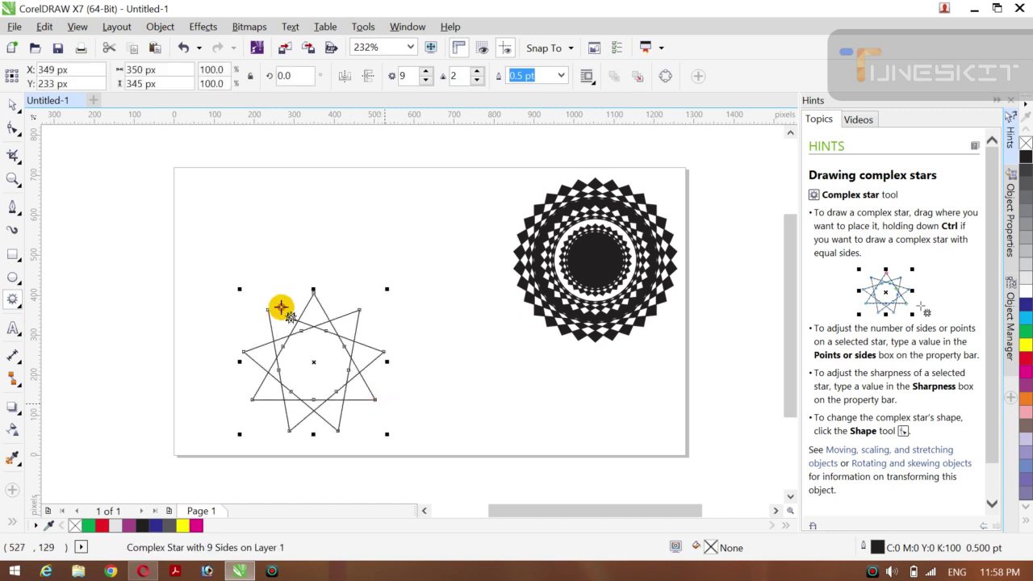
pyautogui.moveTo(311, 363); pyautogui.dragTo(301, 314)
# - Switch to the Pick tool and enlarge the 9-point complex star from its centre to about 455 × 448 px
pyautogui.click(20, 111)
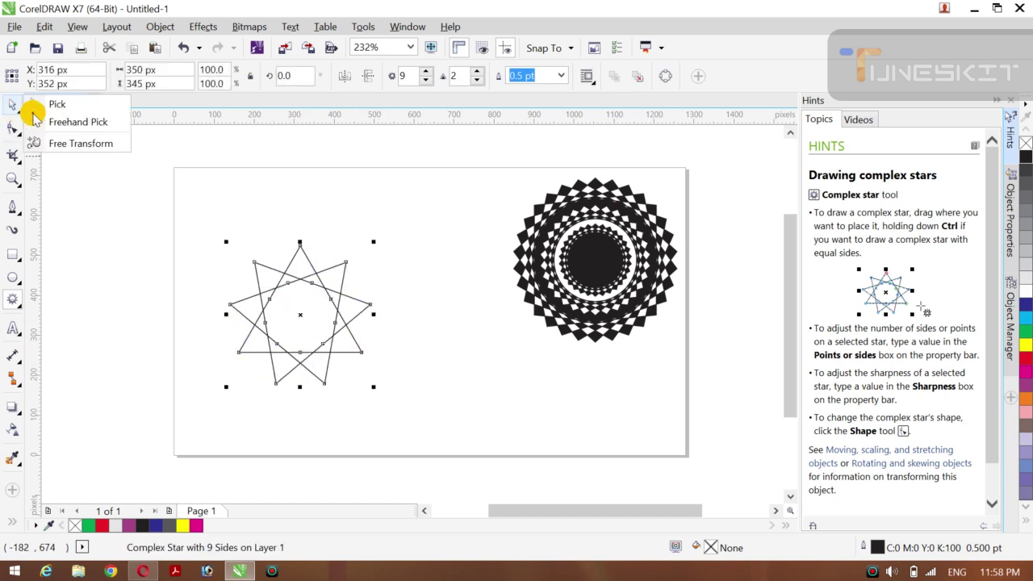
pyautogui.click(46, 104)
pyautogui.click(161, 368)
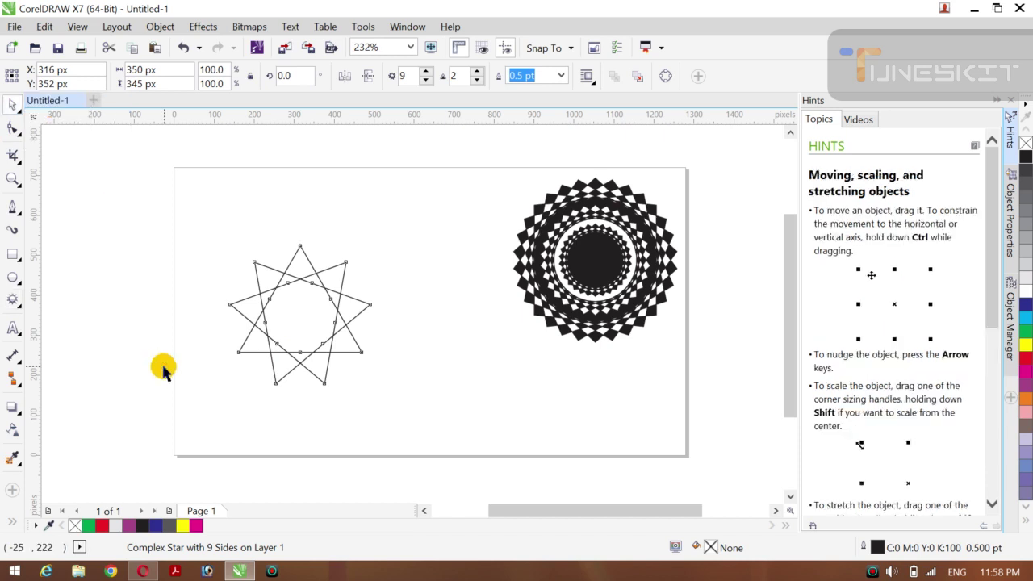
pyautogui.click(335, 355)
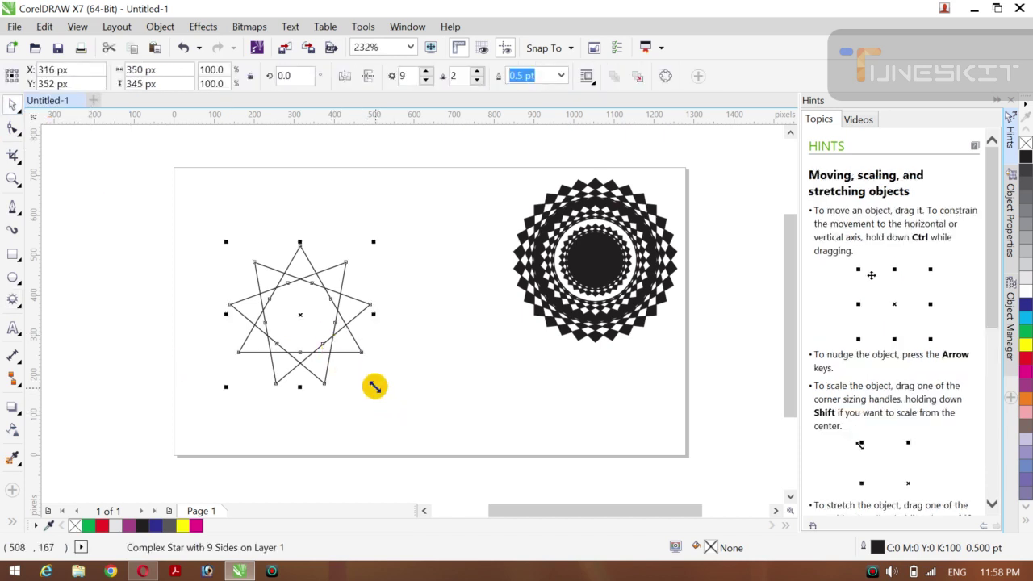
pyautogui.moveTo(370, 387); pyautogui.dragTo(392, 408)
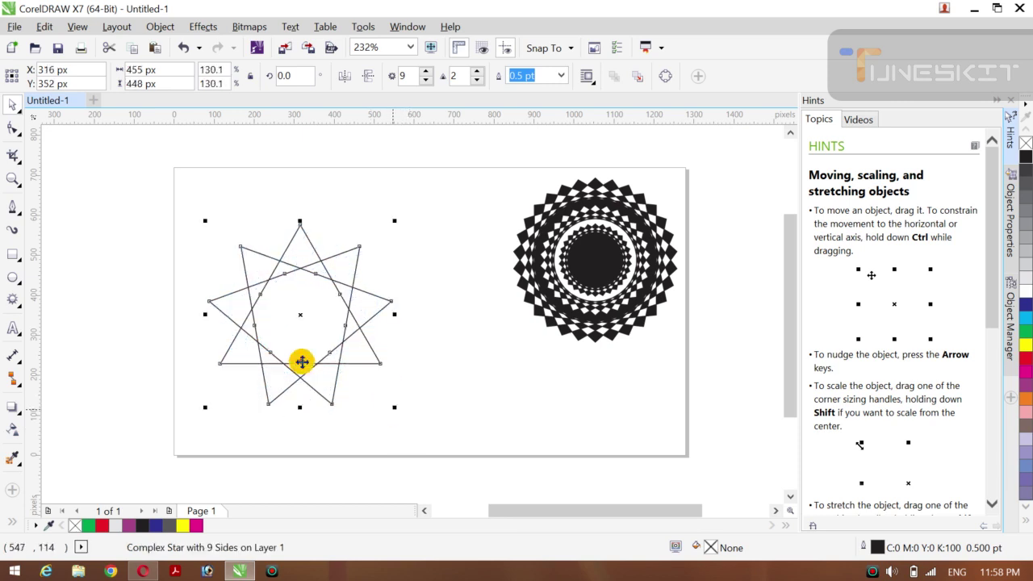
# - Reselect the 9-point complex star with the Pick tool and fill it with black
pyautogui.click(19, 117)
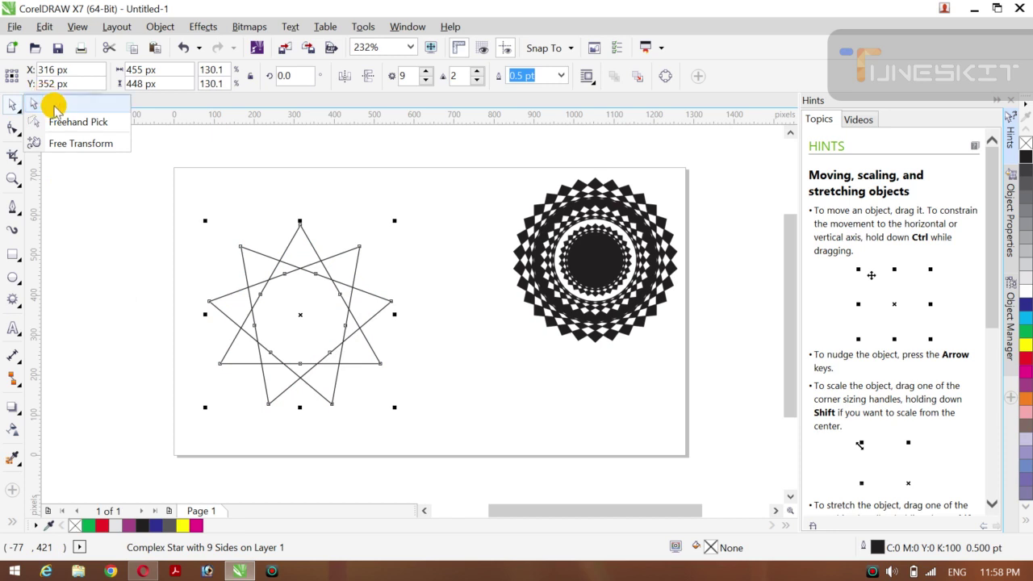
pyautogui.click(54, 107)
pyautogui.click(127, 312)
pyautogui.click(331, 382)
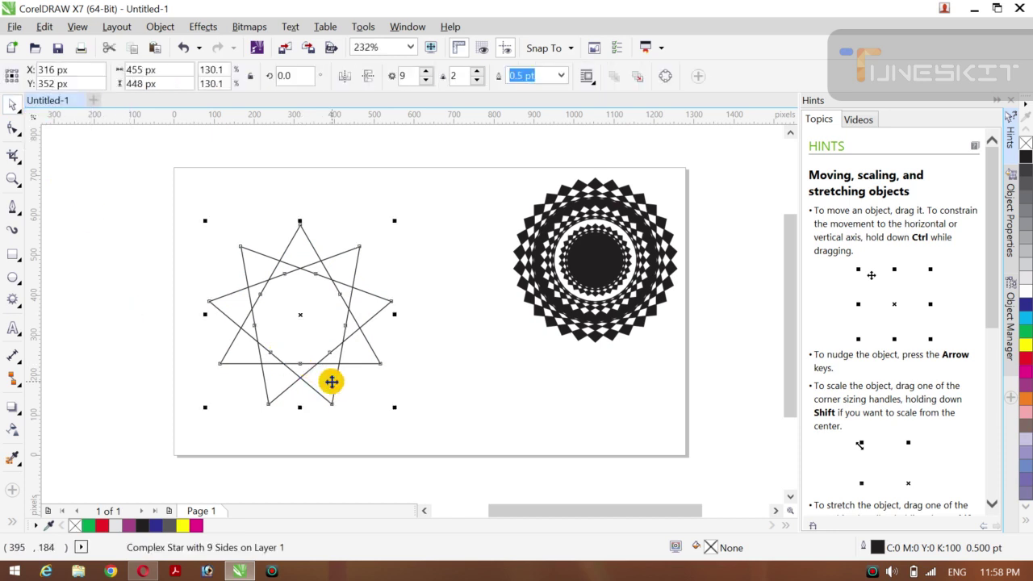
pyautogui.click(1024, 159)
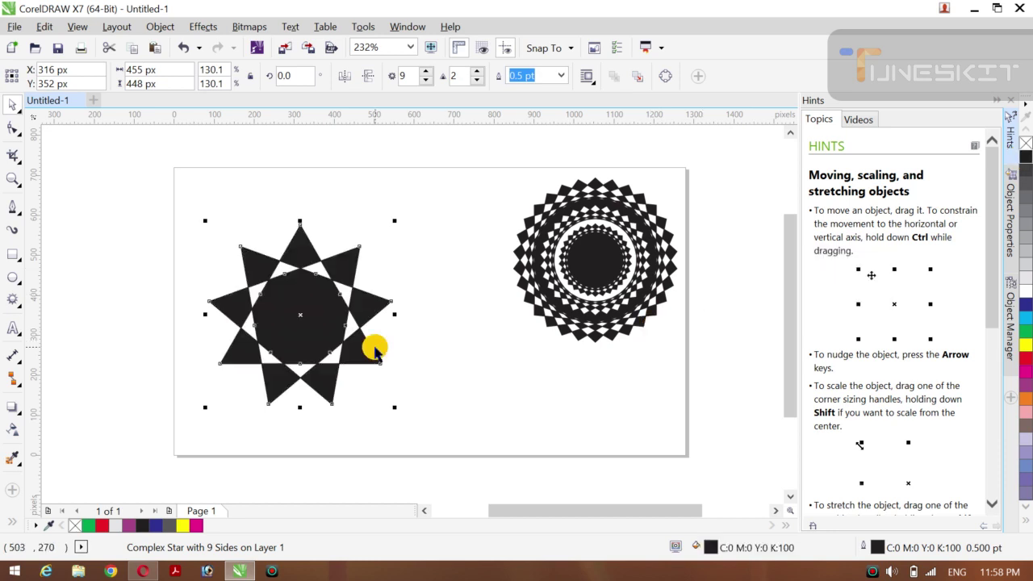
# - Reselect the black 9-point star with the Pick tool and create a concentric smaller copy about 313 × 308 px
pyautogui.click(19, 115)
pyautogui.click(60, 102)
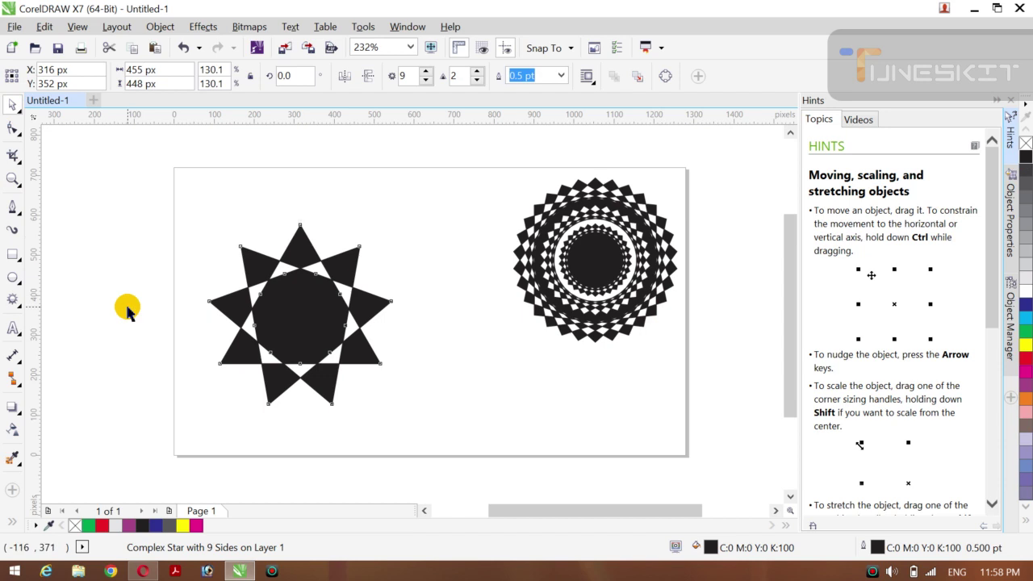
pyautogui.click(343, 295)
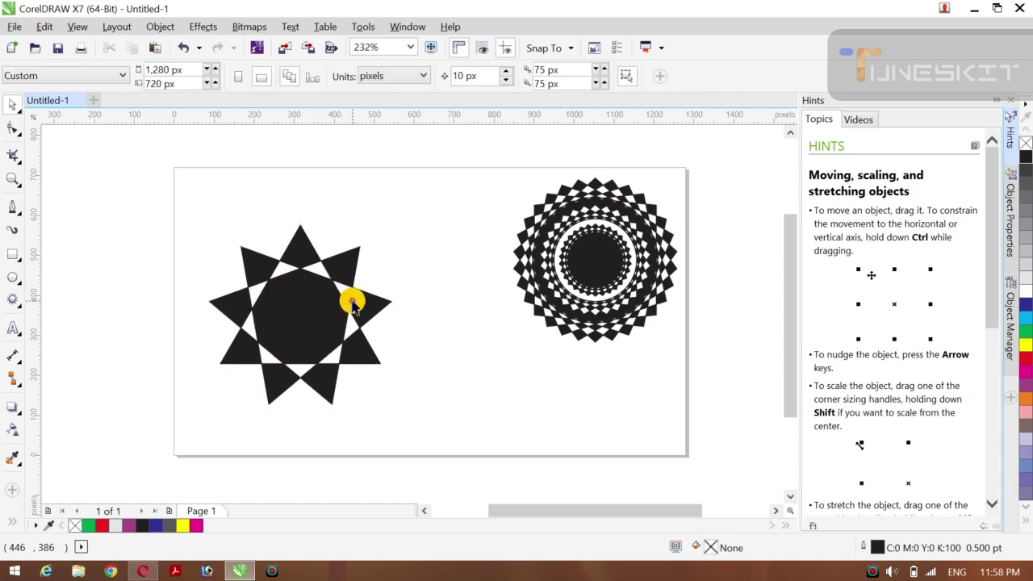
pyautogui.click(312, 317)
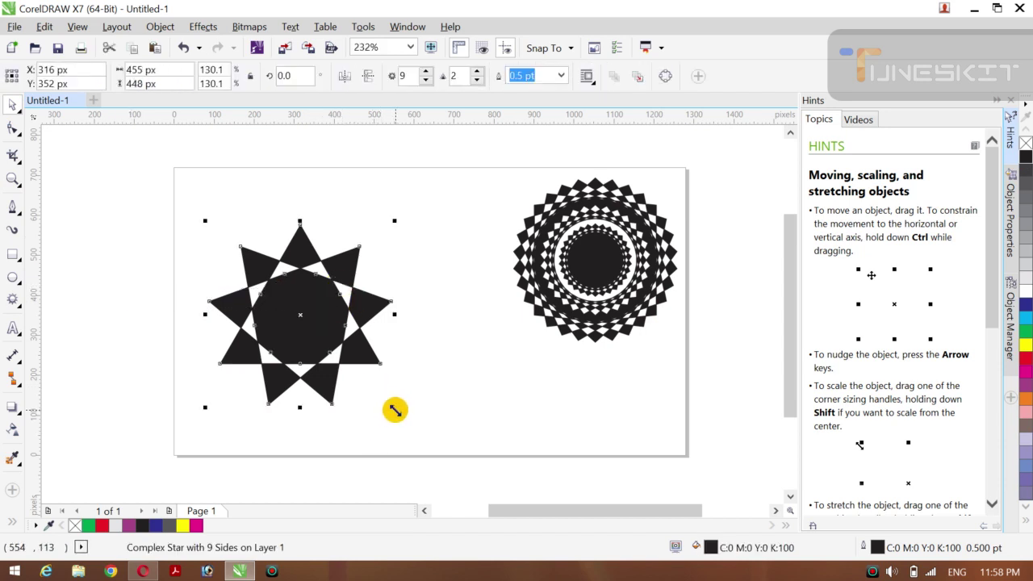
pyautogui.moveTo(395, 410); pyautogui.dragTo(365, 397)
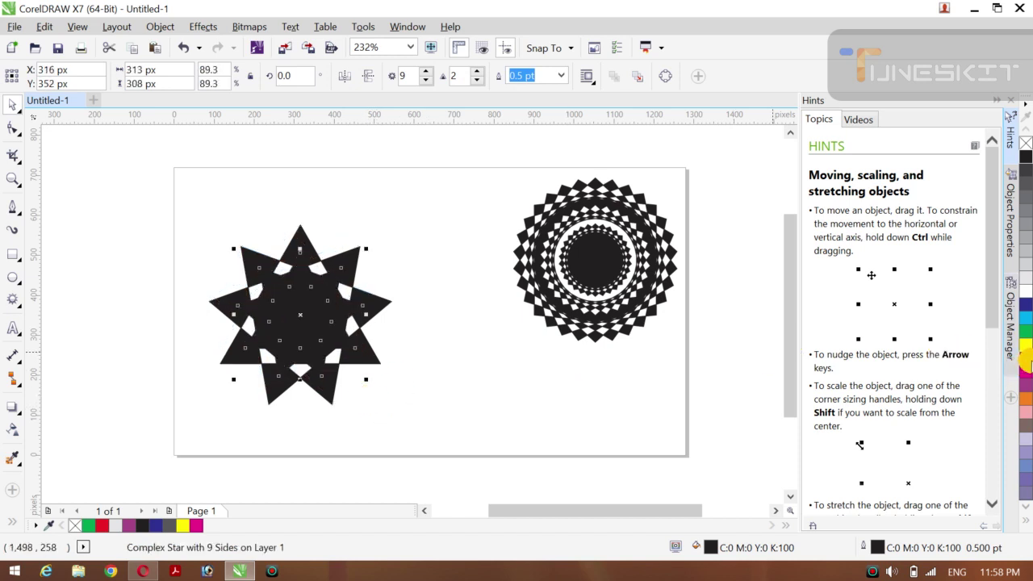
# - Fill the smaller inner star with red, give it a white outline and deselect it
pyautogui.click(1025, 361)
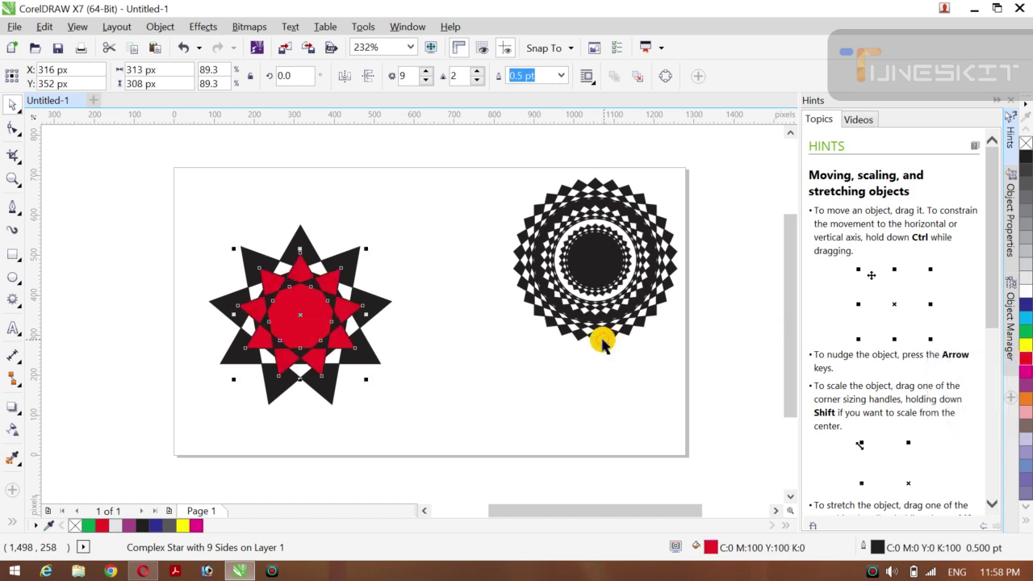
pyautogui.rightClick(1023, 292)
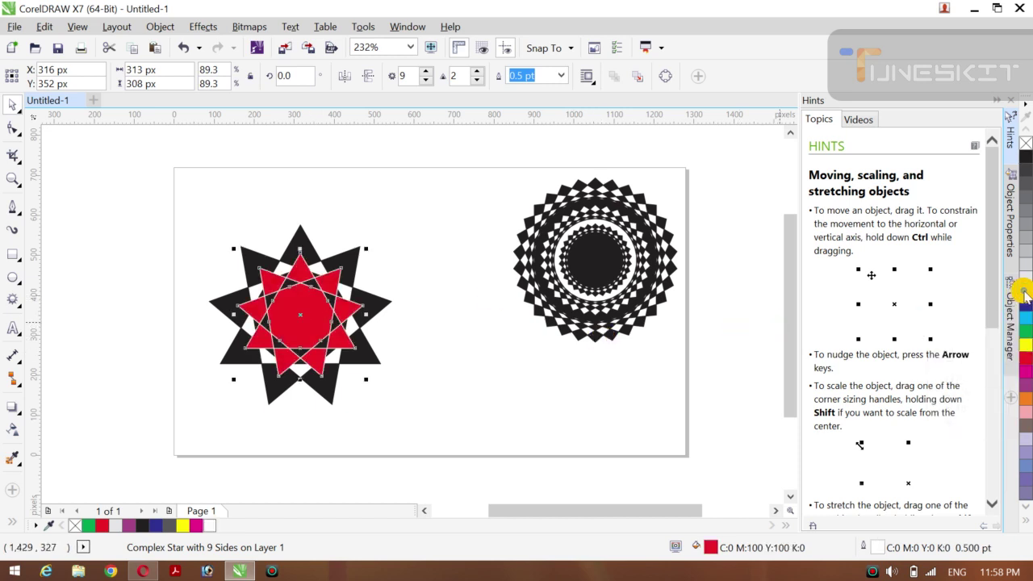
pyautogui.click(96, 278)
# - Select both nested stars, create a copy rotated to about 343.2°, and repeat that rotated duplication two more times
pyautogui.moveTo(115, 215); pyautogui.dragTo(421, 430)
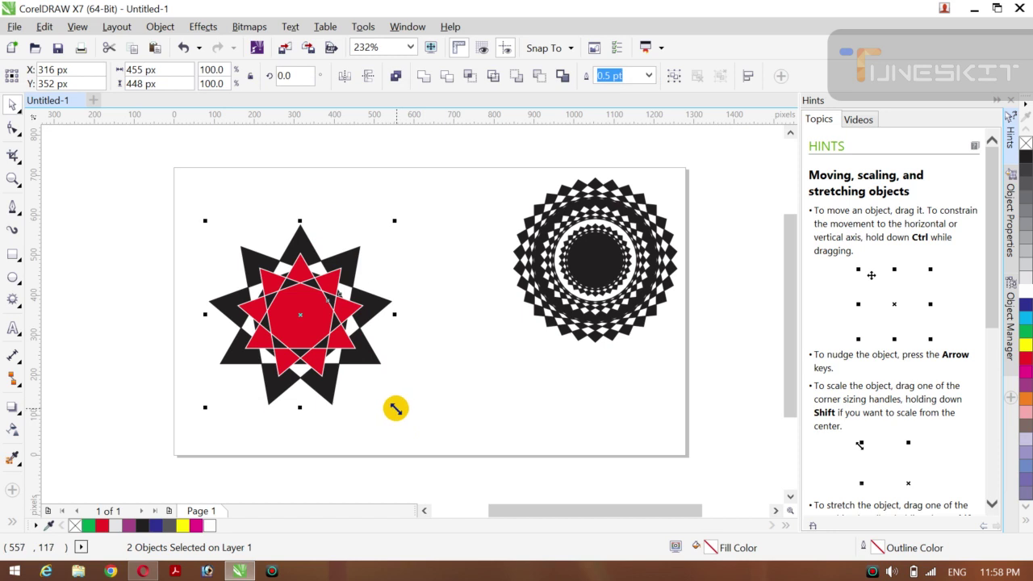
pyautogui.moveTo(396, 409); pyautogui.dragTo(371, 396)
pyautogui.hotkey('ctrl', 'z')
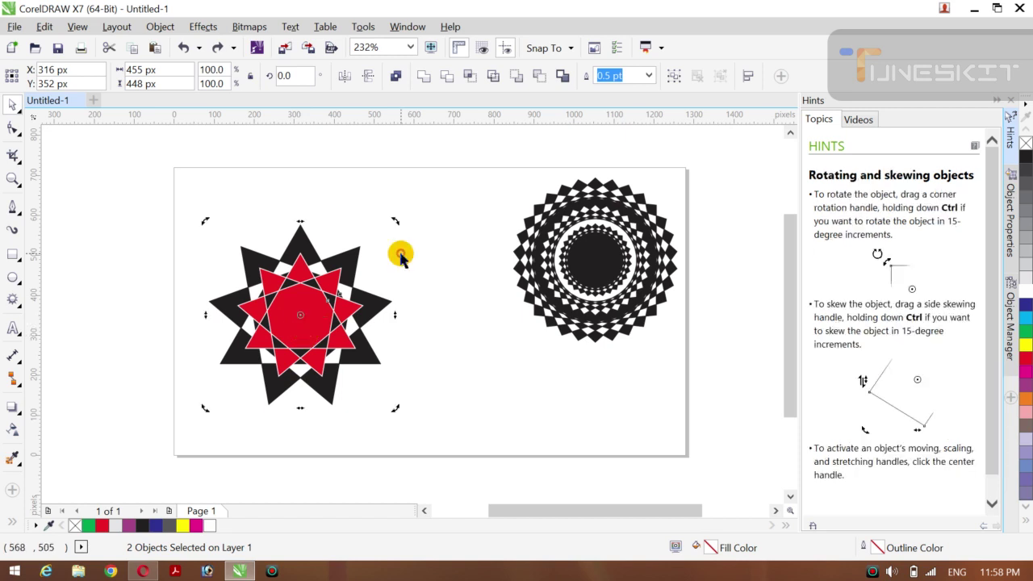
pyautogui.moveTo(394, 218); pyautogui.dragTo(401, 269)
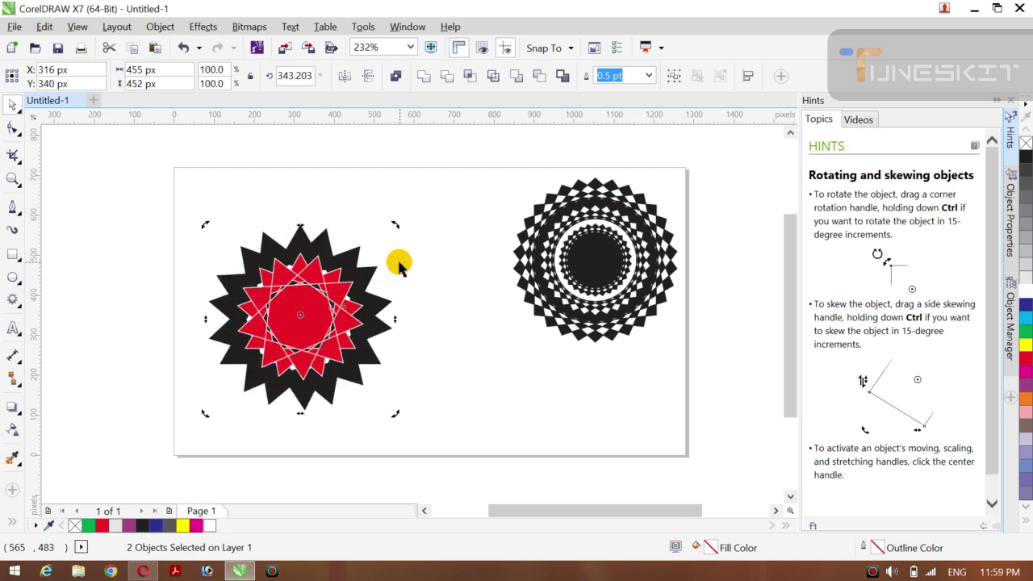
pyautogui.hotkey('ctrl', 'r')
pyautogui.hotkey('ctrl', 'r')
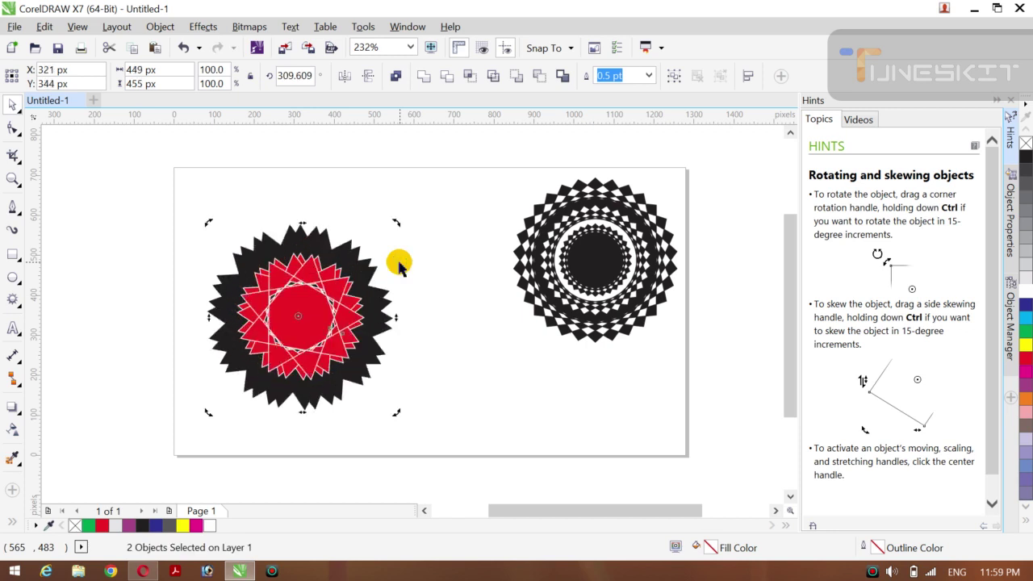
# - Select all the overlapping black and red stars on the left half of the page and combine them into one curve
pyautogui.click(185, 271)
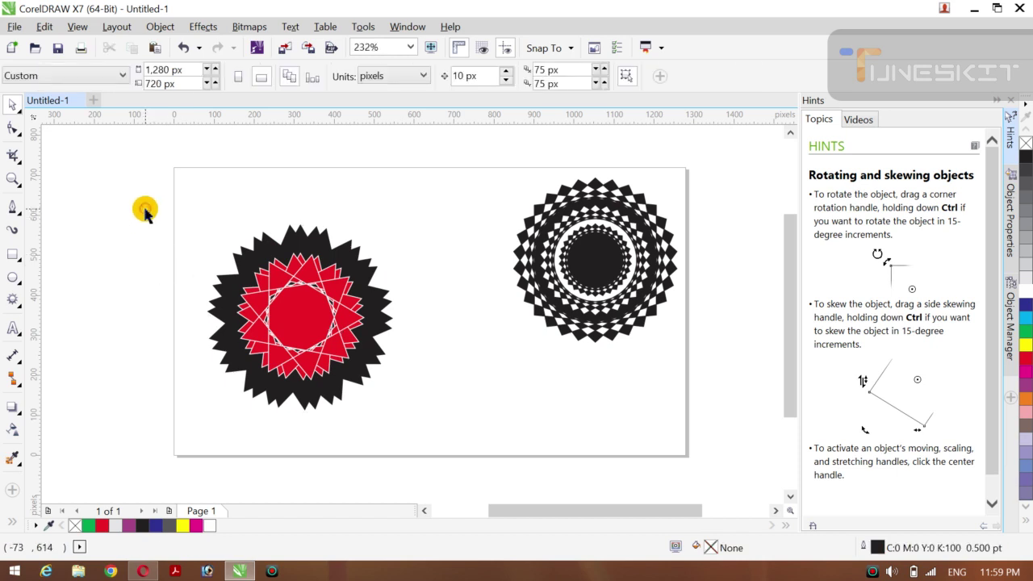
pyautogui.moveTo(145, 211); pyautogui.dragTo(438, 436)
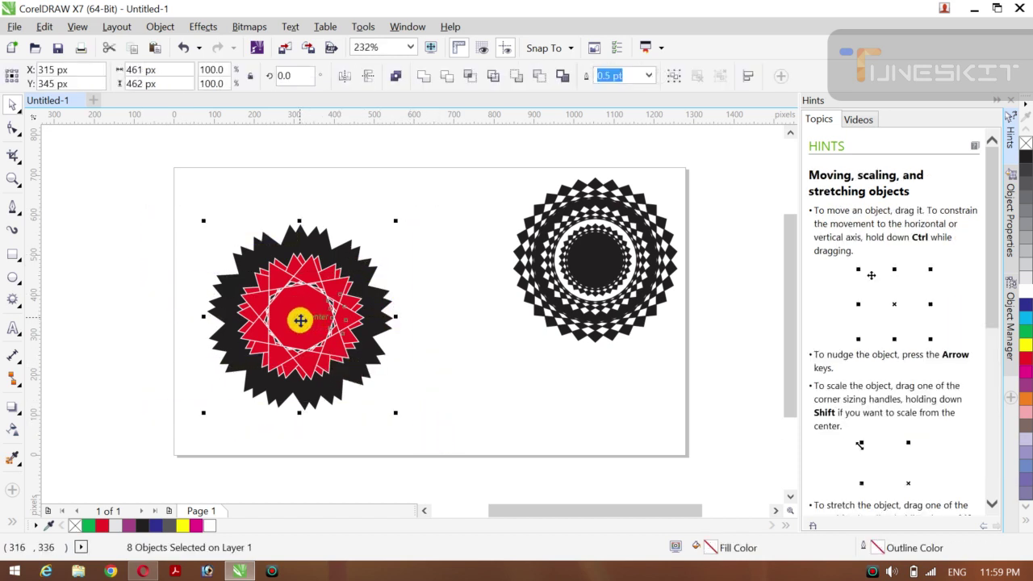
pyautogui.rightClick(301, 320)
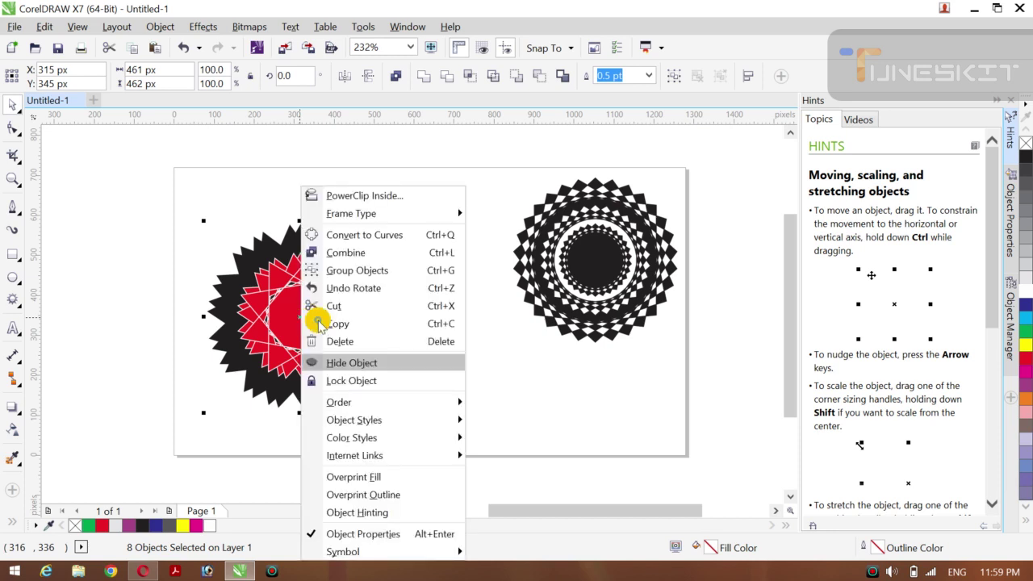
pyautogui.click(394, 257)
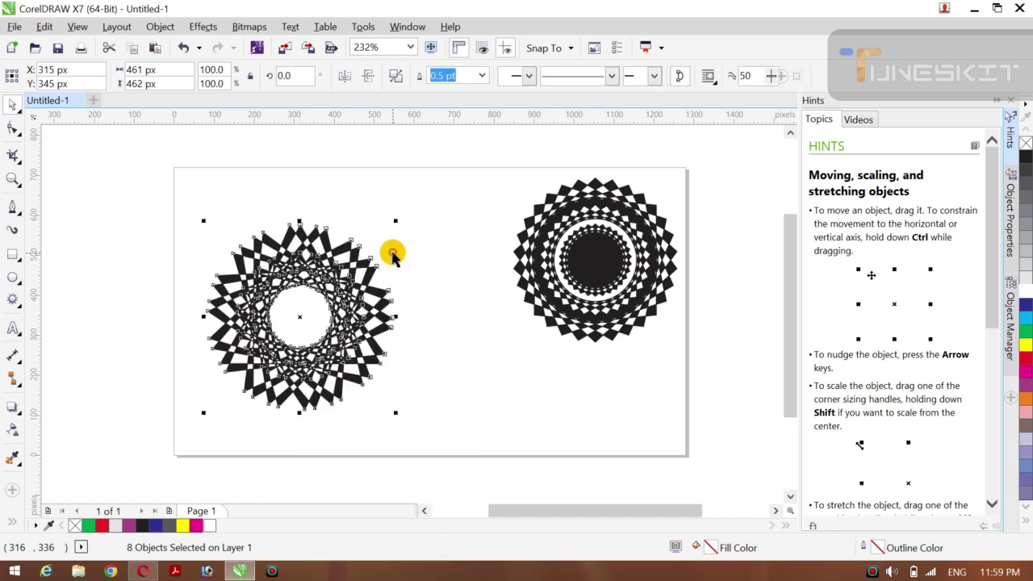
# - Reselect the combined star design and move it beside the black circular design, at about X 581 px, Y 488 px
pyautogui.click(94, 291)
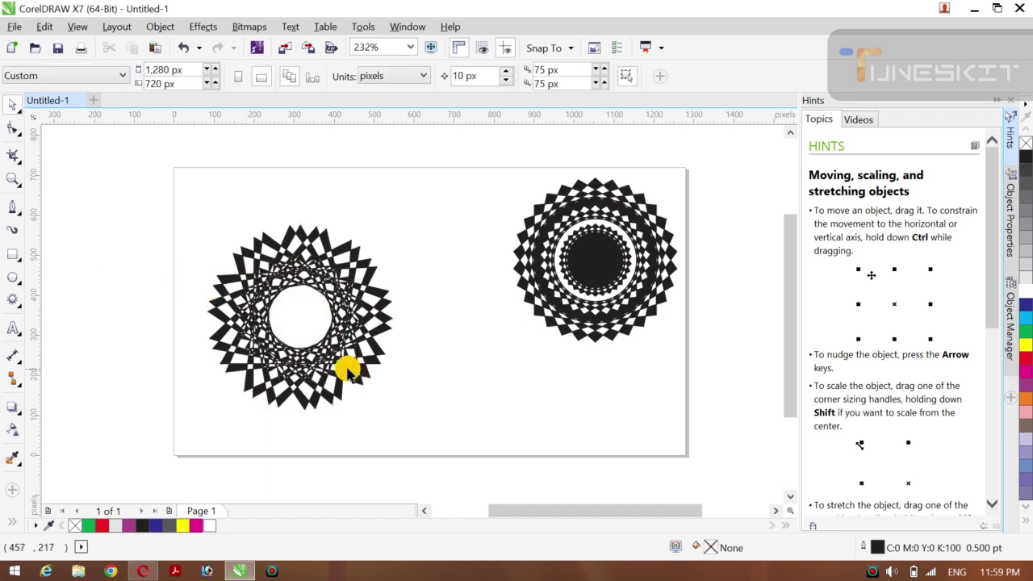
pyautogui.click(324, 391)
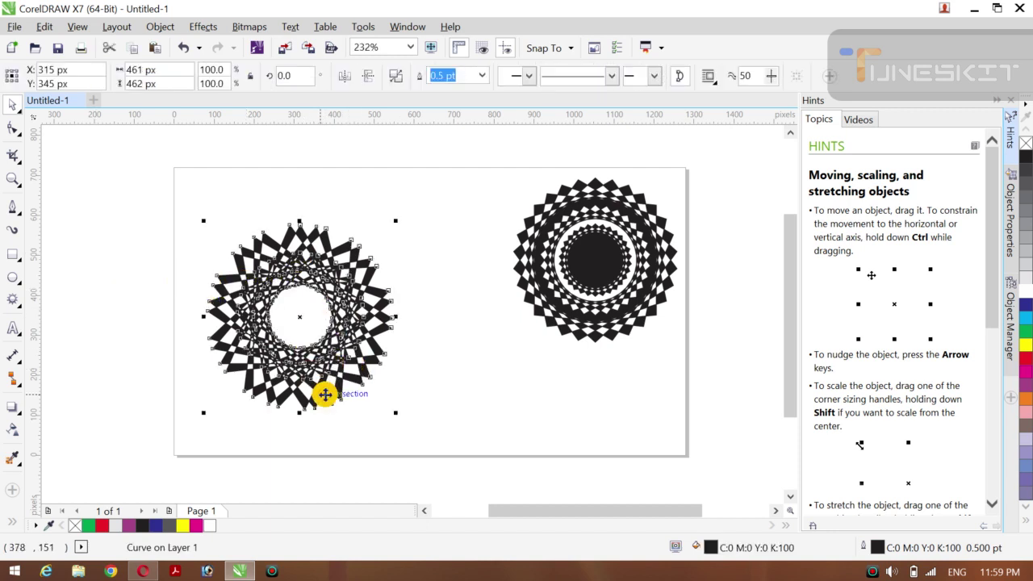
pyautogui.moveTo(299, 320); pyautogui.dragTo(406, 259)
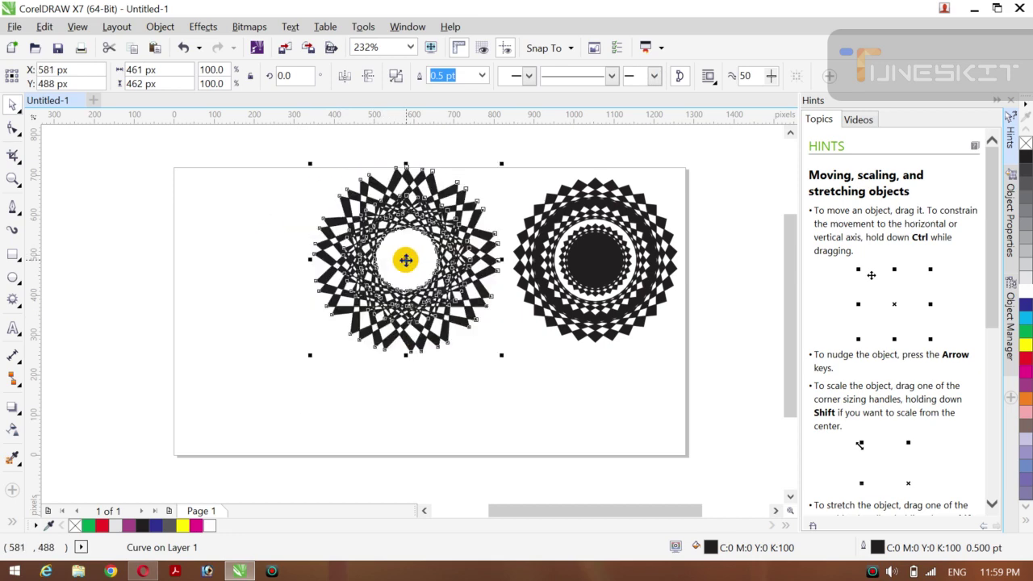
# - Colour the moved star design with a blue fill and a cyan outline, and deselect it
pyautogui.click(1026, 365)
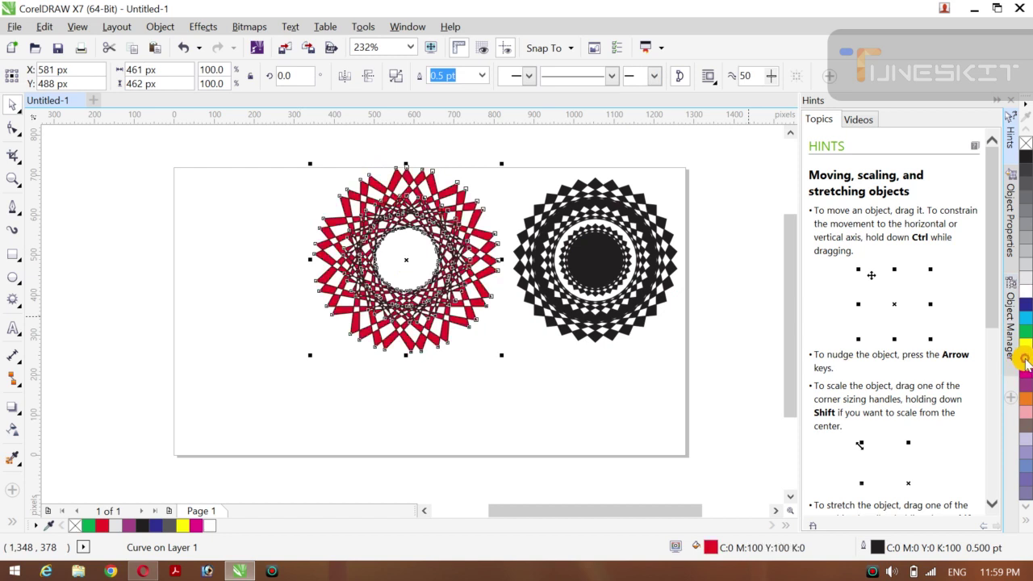
pyautogui.rightClick(1026, 317)
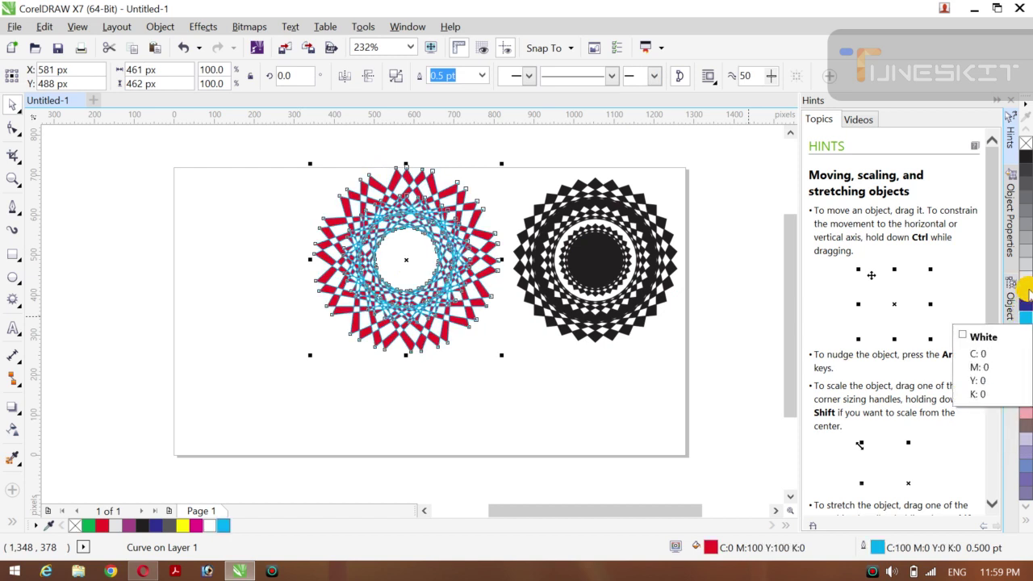
pyautogui.click(1026, 304)
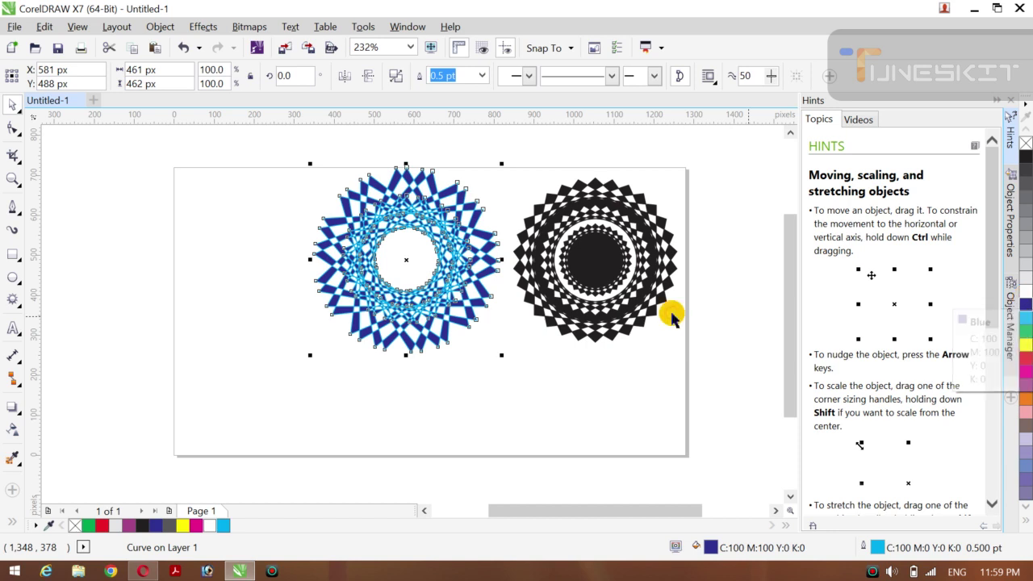
pyautogui.click(57, 288)
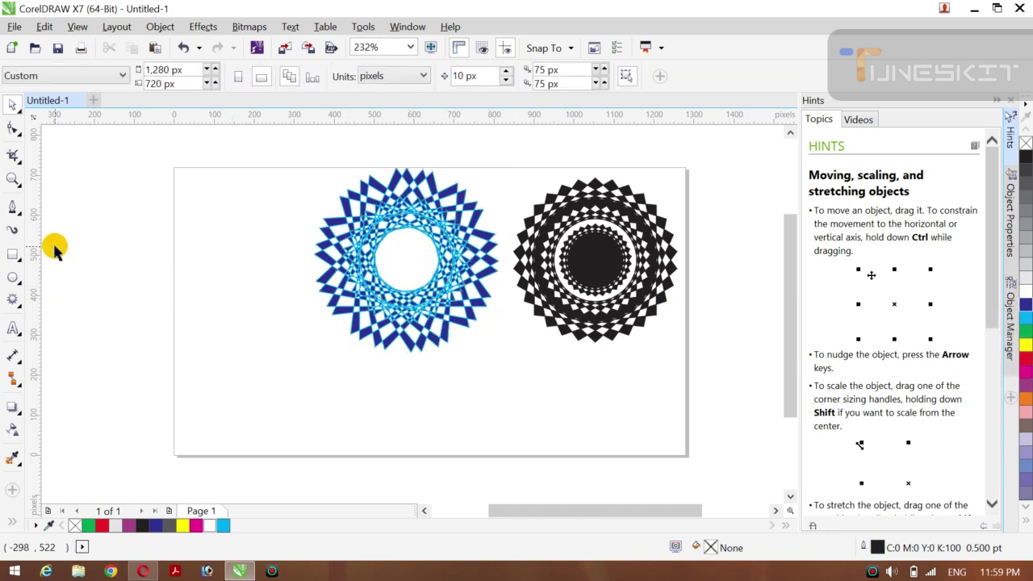
# - Draw a five-sided polygon about 259 × 246 px across the page's left edge, centred at about X -9 px, Y 458 px
pyautogui.click(20, 264)
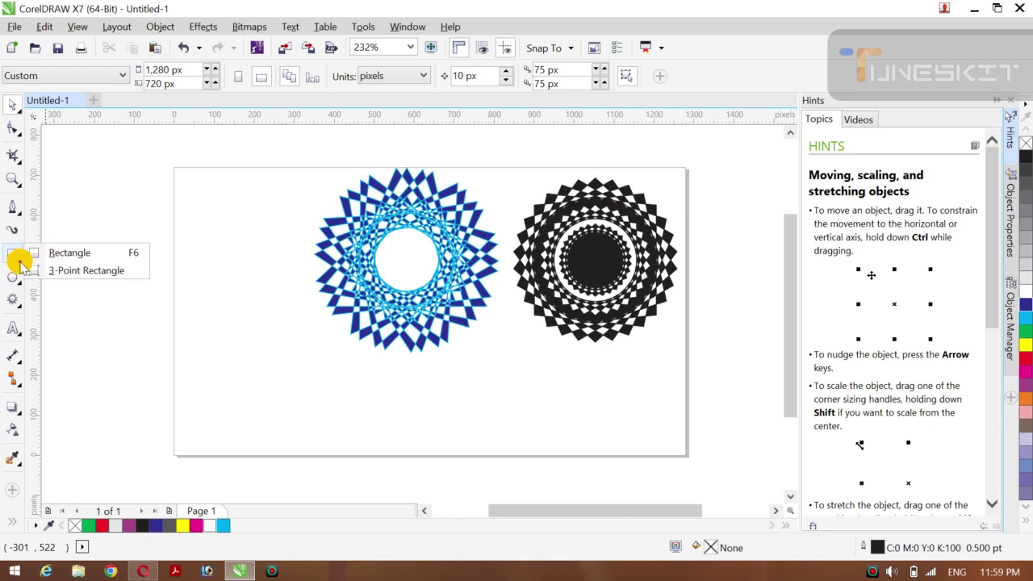
pyautogui.click(17, 298)
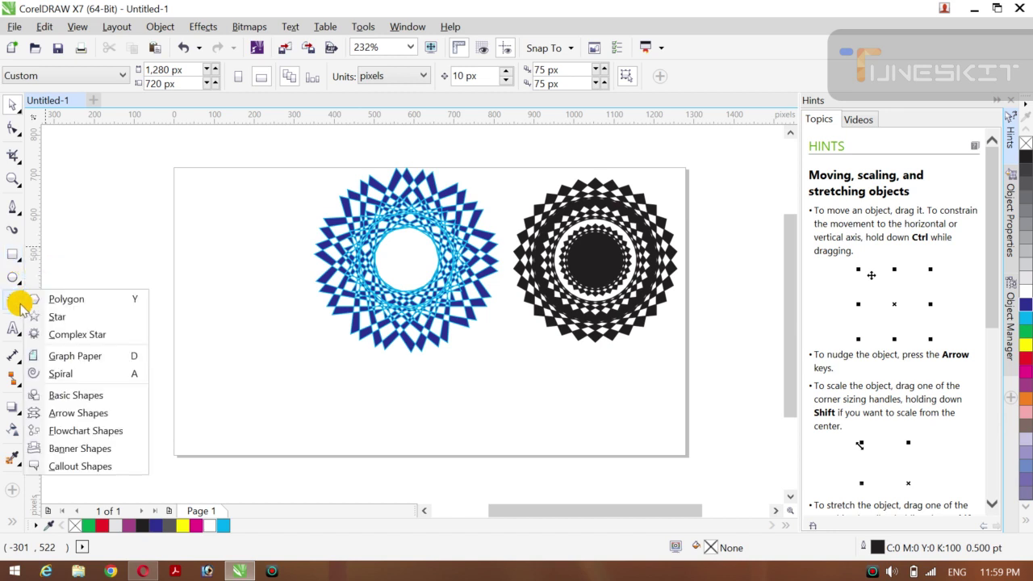
pyautogui.click(68, 299)
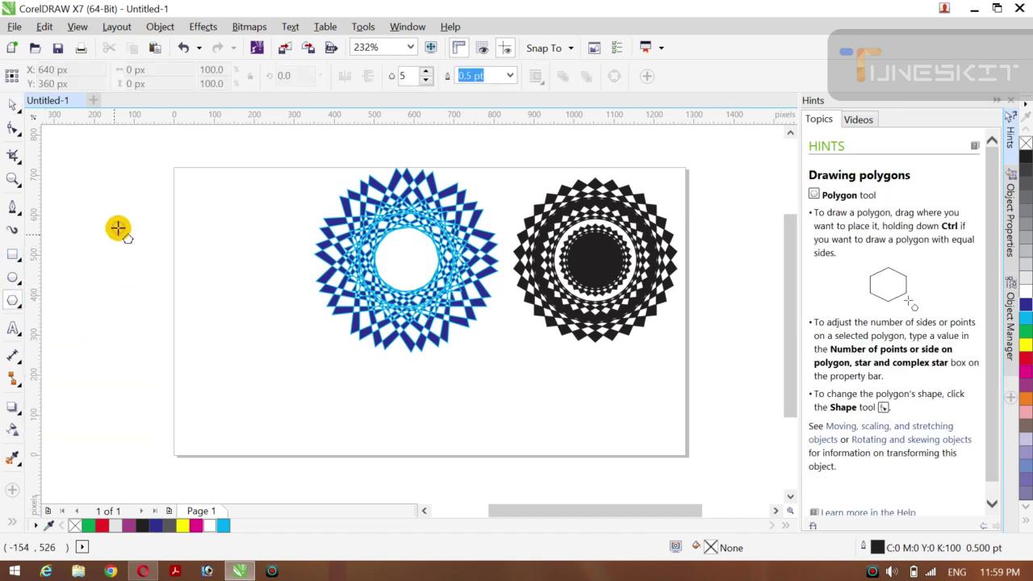
pyautogui.moveTo(117, 223); pyautogui.dragTo(218, 330)
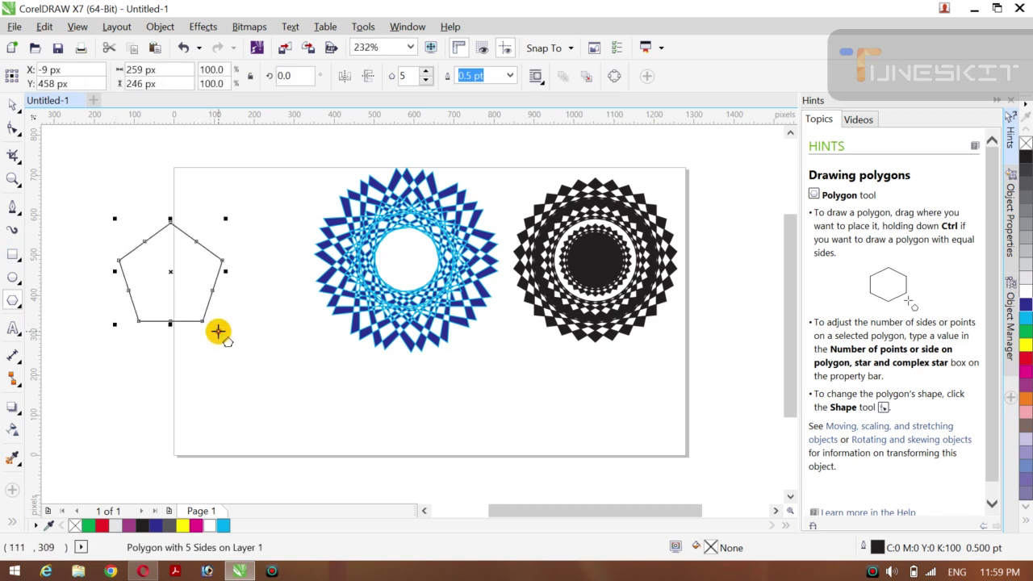
# - Set the polygon's number of sides to 11
pyautogui.click(426, 72)
pyautogui.click(426, 71)
pyautogui.click(426, 72)
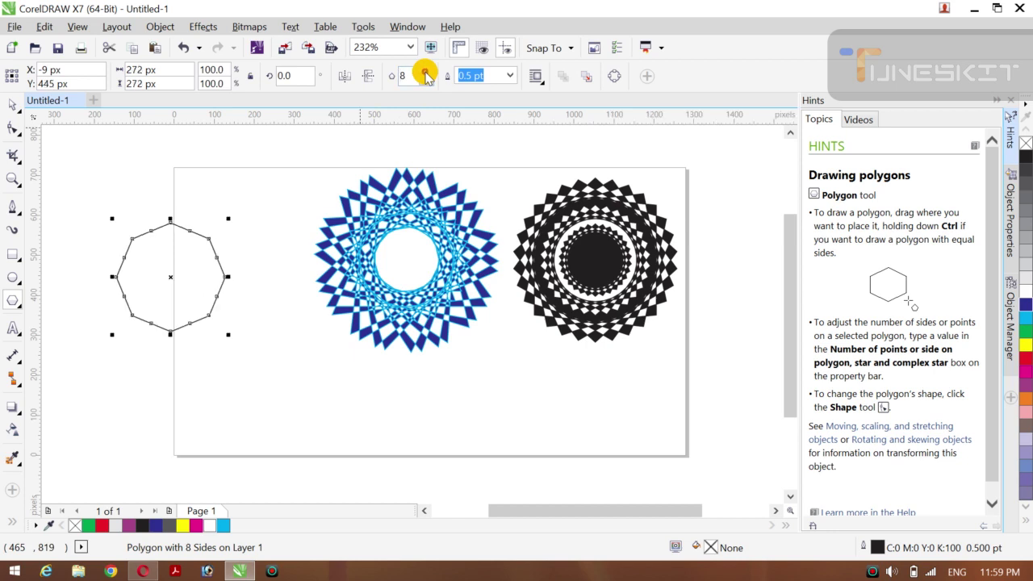
pyautogui.click(425, 72)
pyautogui.click(425, 71)
pyautogui.click(426, 72)
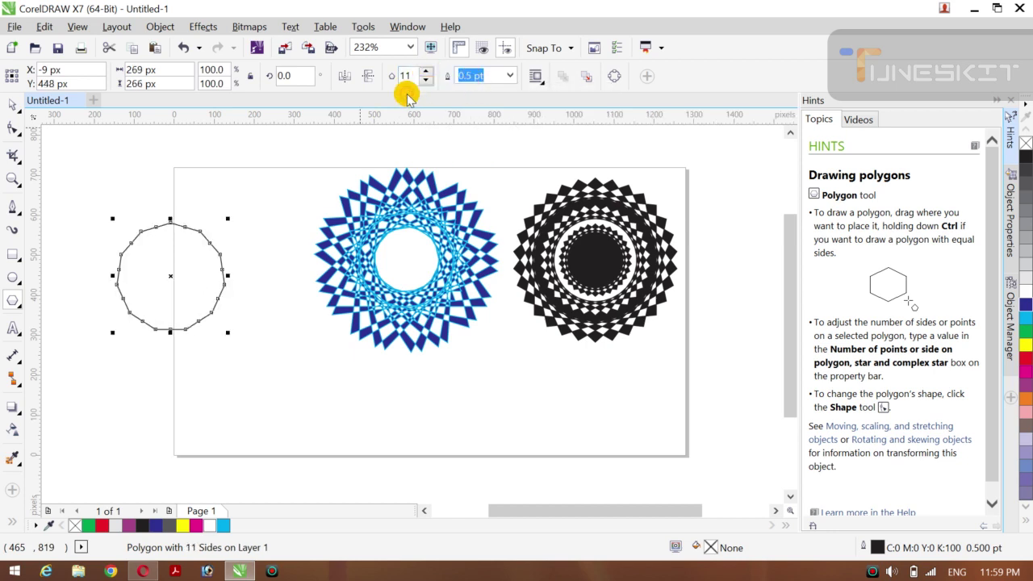
# - Reshape the polygon with the Shape tool into an 11-point star about 538 × 533 px and colour it with red fill and green outline
pyautogui.click(11, 130)
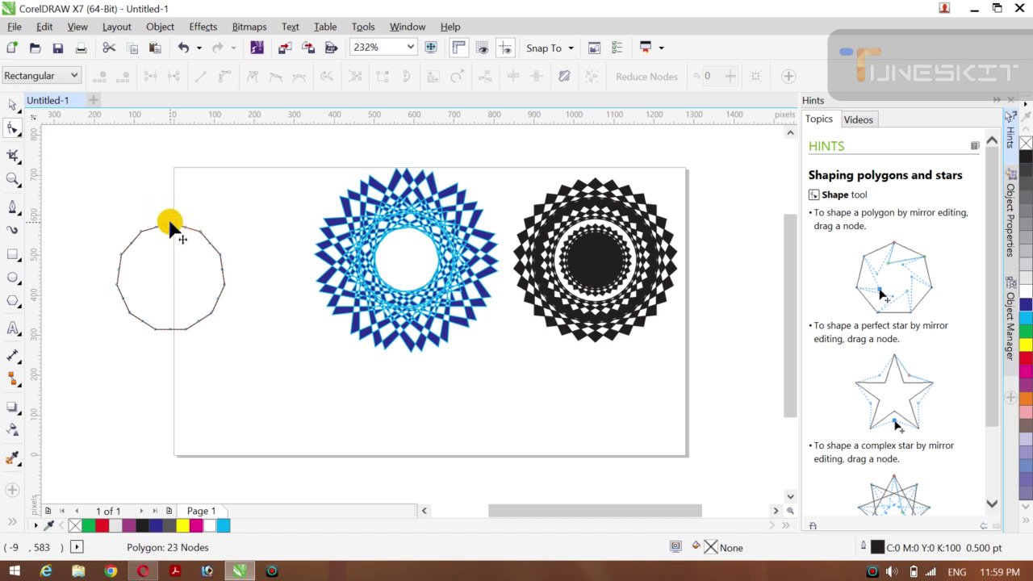
pyautogui.moveTo(171, 228); pyautogui.dragTo(169, 167)
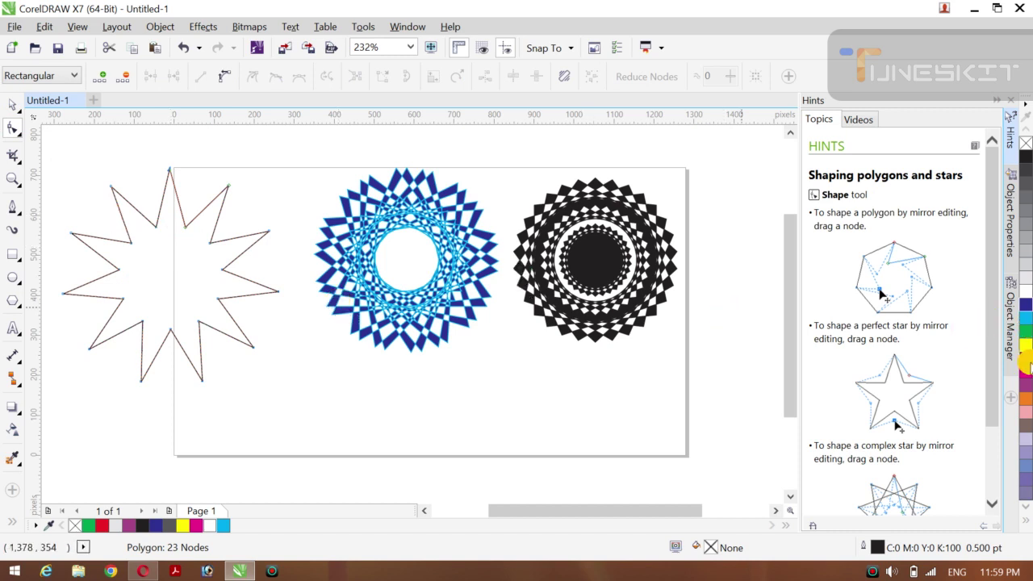
pyautogui.click(1026, 360)
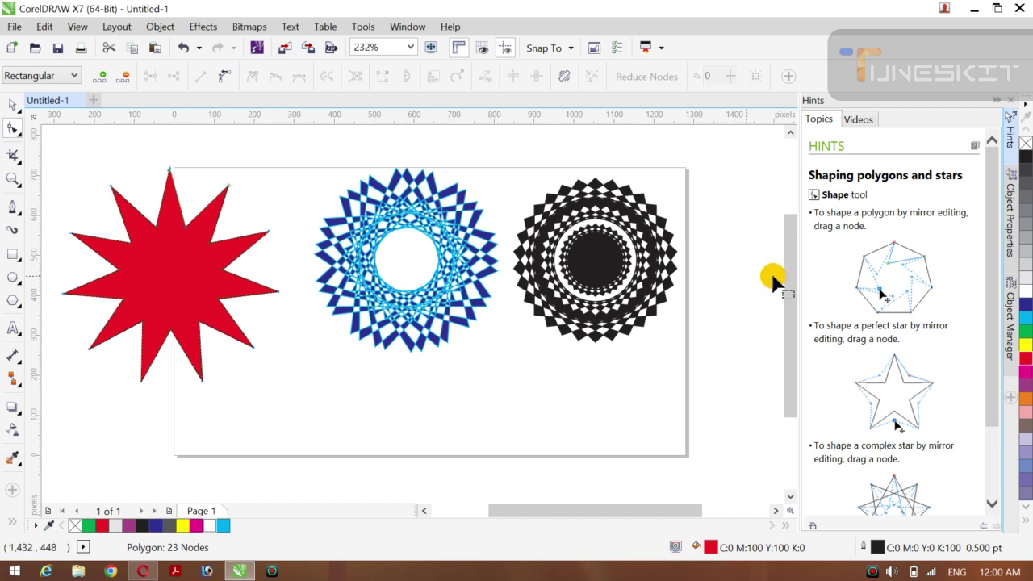
pyautogui.rightClick(1026, 332)
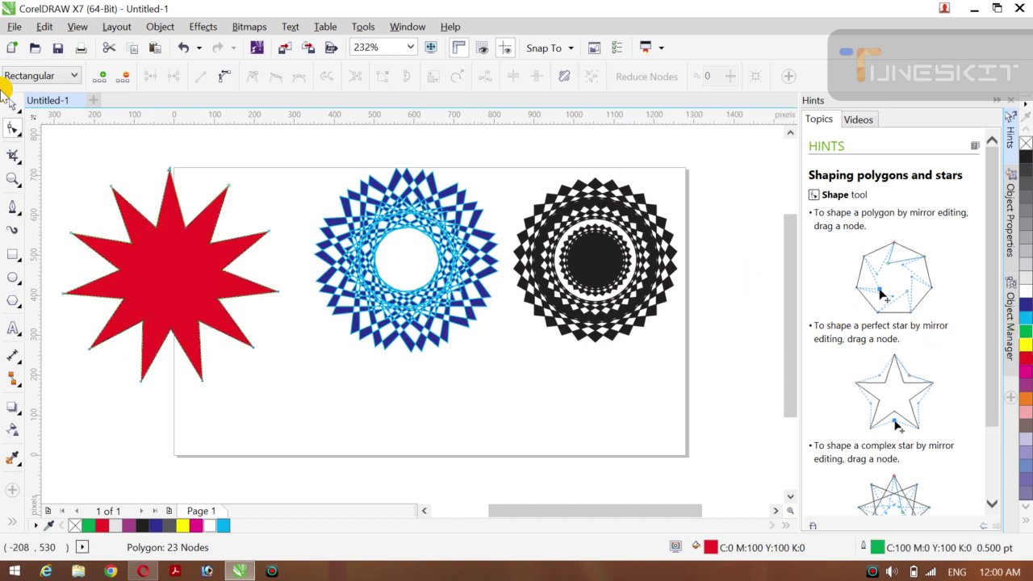
# - Switch to the Pick tool and create a copy of the red 11-point star rotated to about 351.5°
pyautogui.click(20, 115)
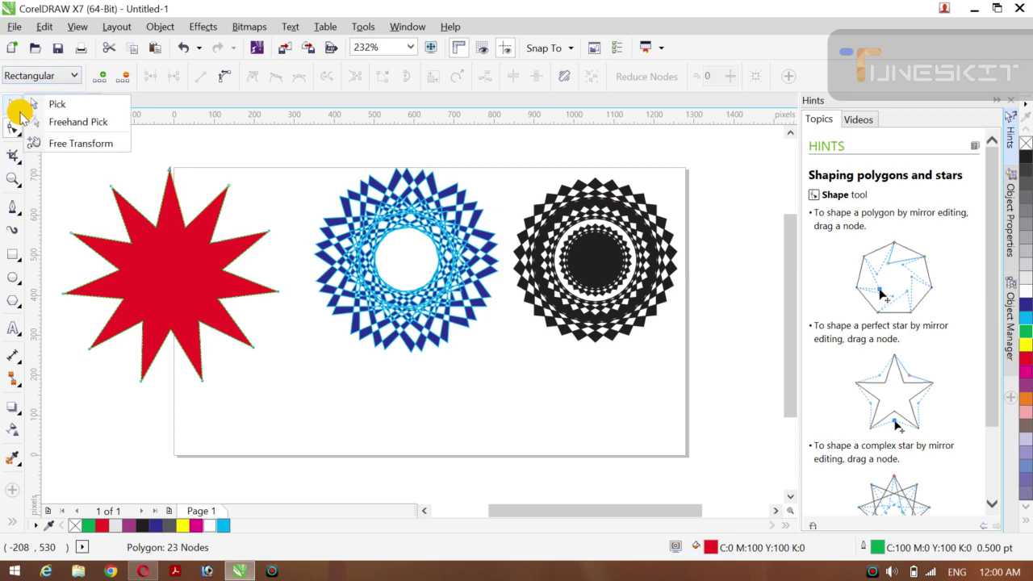
pyautogui.click(48, 104)
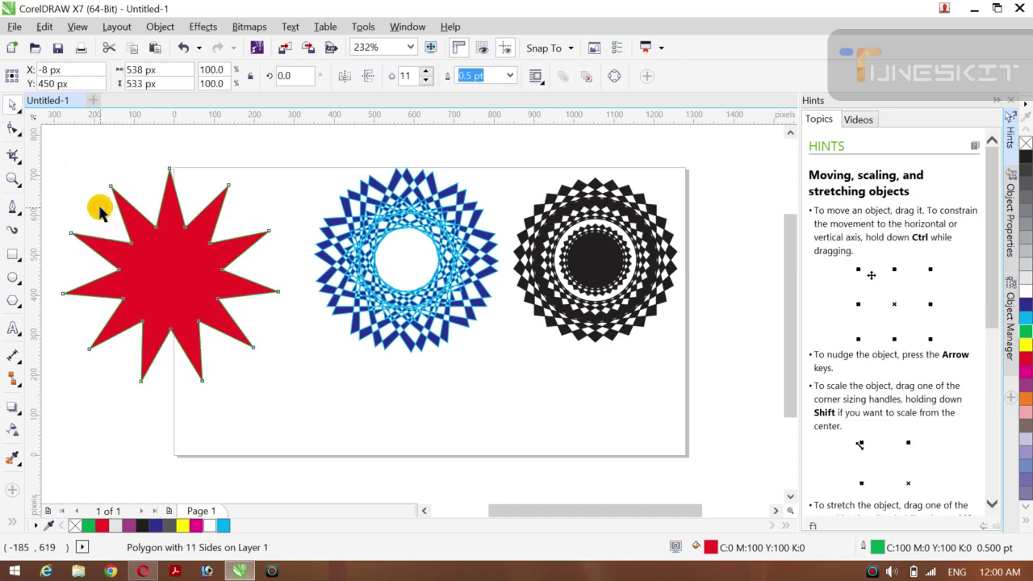
pyautogui.click(160, 280)
pyautogui.click(160, 280)
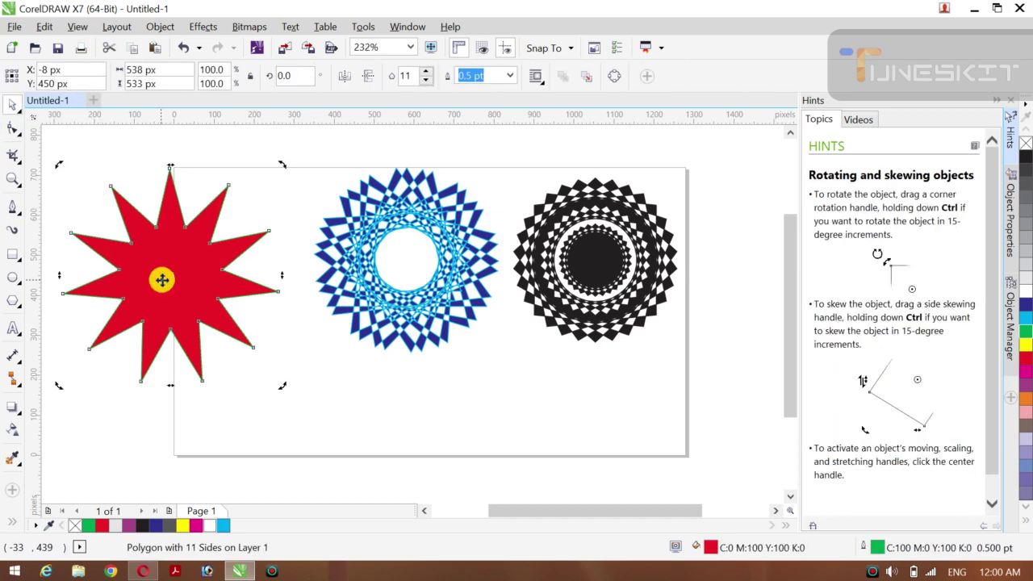
pyautogui.moveTo(282, 165); pyautogui.dragTo(289, 192)
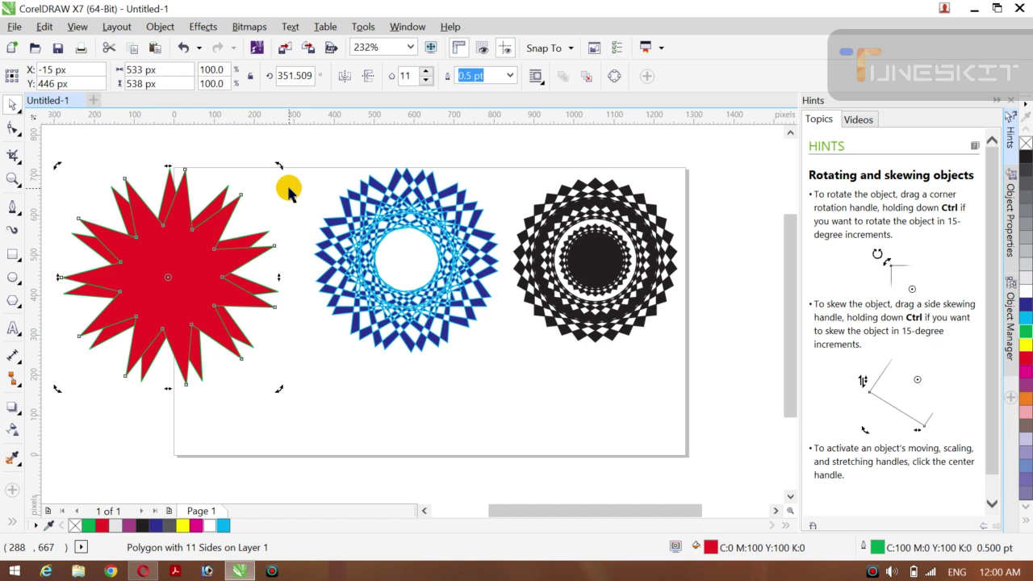
# - Repeat the rotated duplication of the red 11-point star twice, bringing the last copy to about 334.5°
pyautogui.hotkey('ctrl', 'r')
pyautogui.hotkey('ctrl', 'r')
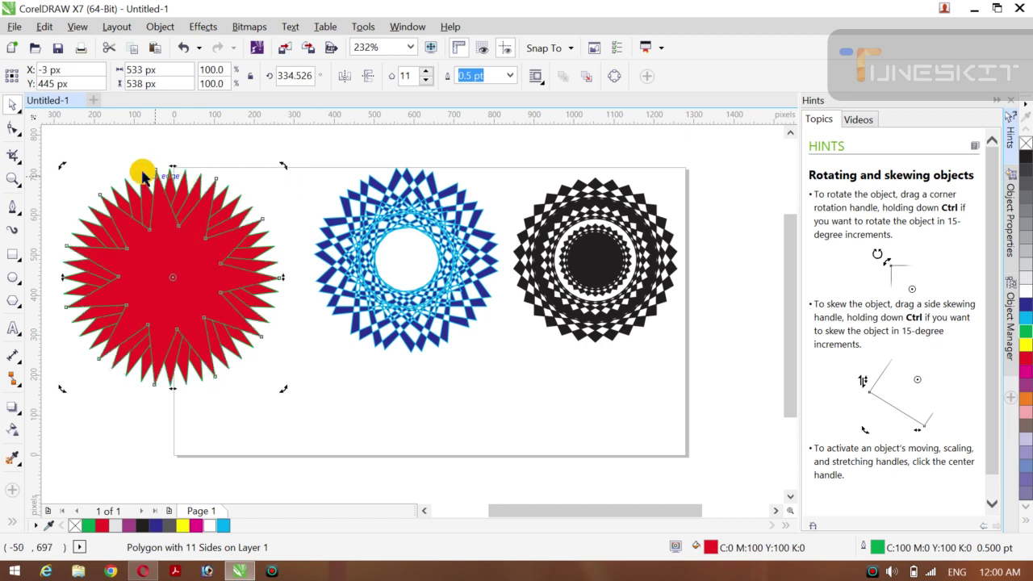
pyautogui.click(117, 162)
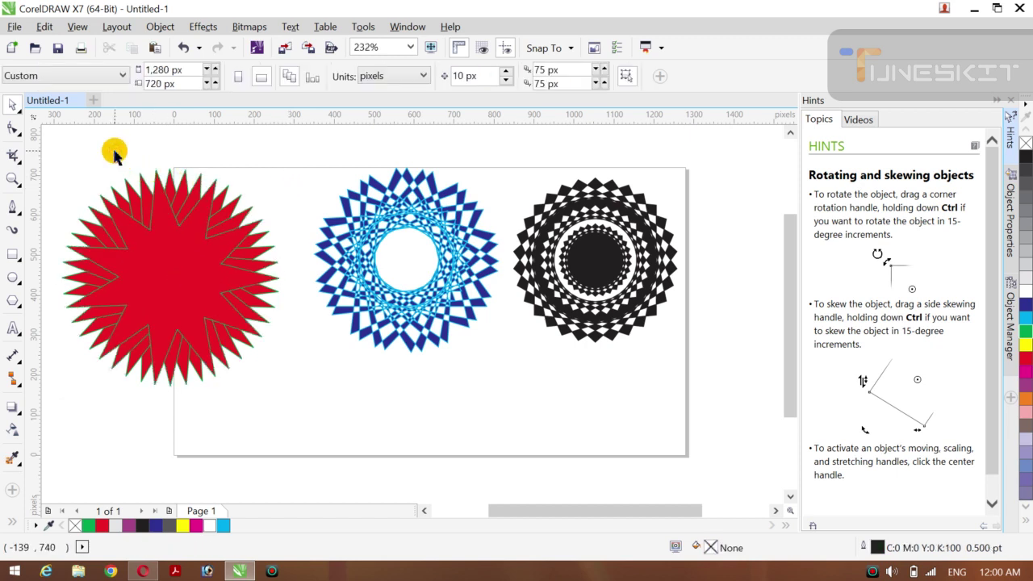
# - Select only the four overlapping red stars and combine them into one object
pyautogui.hotkey('ctrl', 'a')
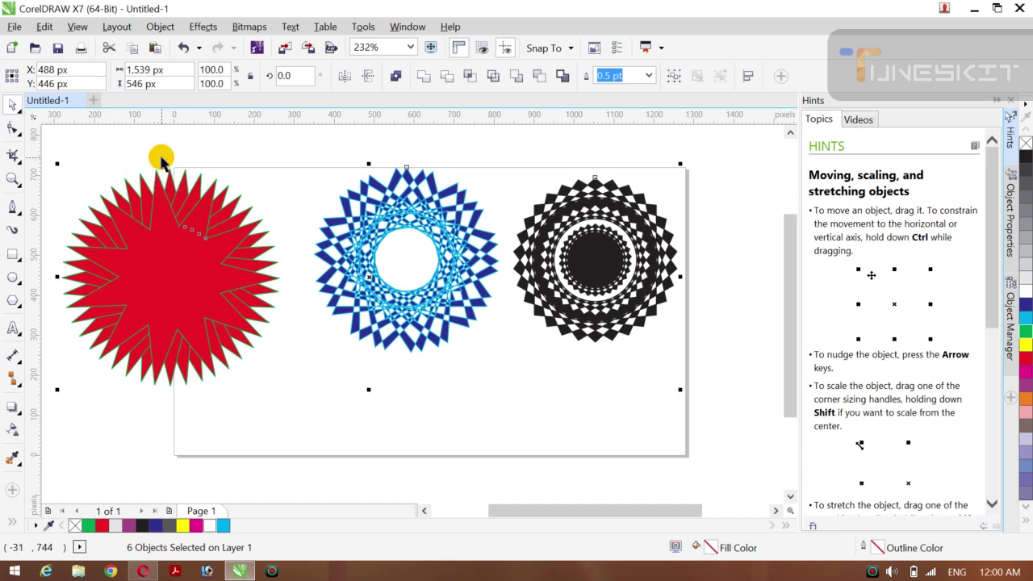
pyautogui.click(161, 142)
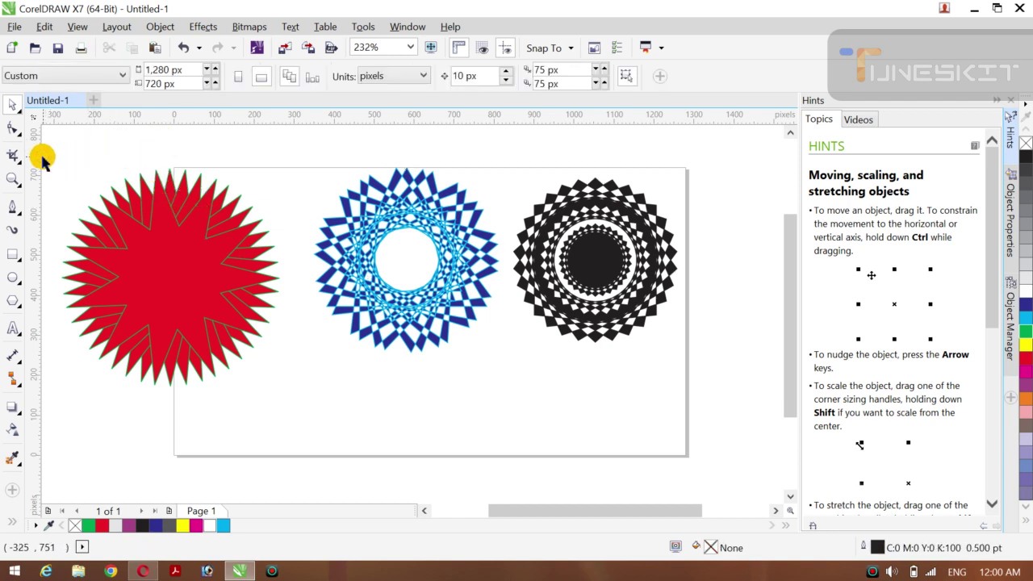
pyautogui.moveTo(42, 159); pyautogui.dragTo(306, 415)
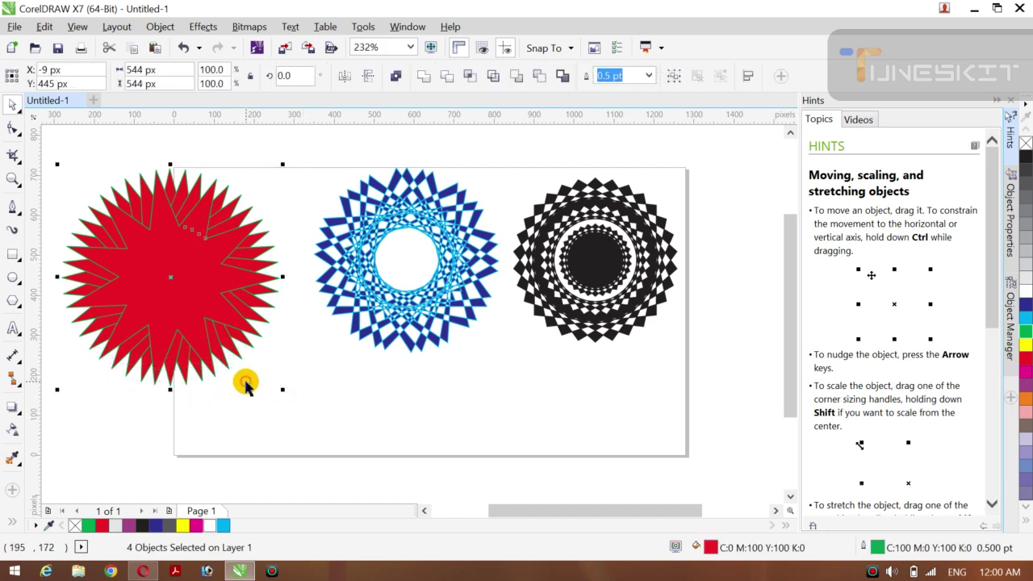
pyautogui.rightClick(169, 281)
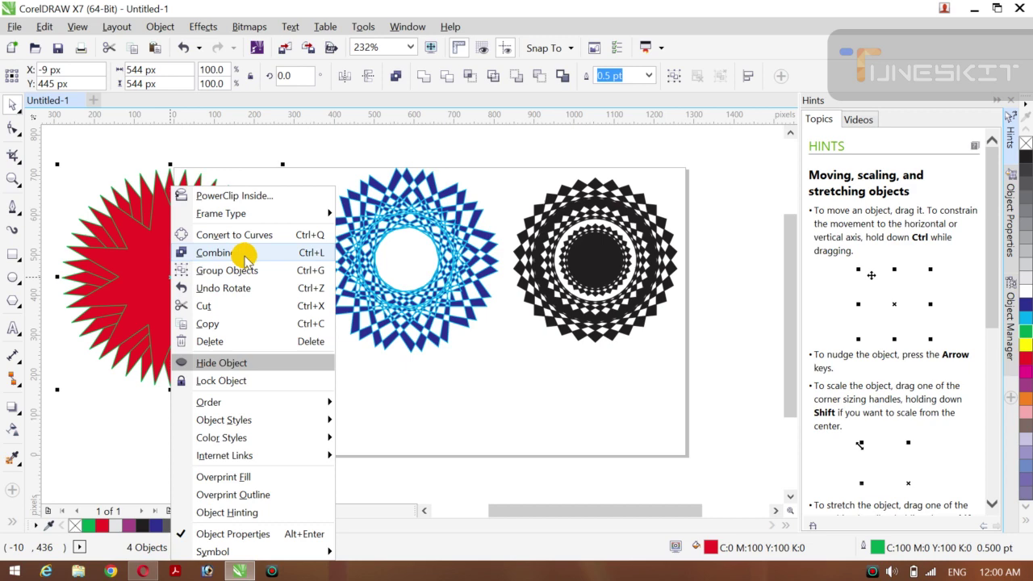
pyautogui.click(215, 253)
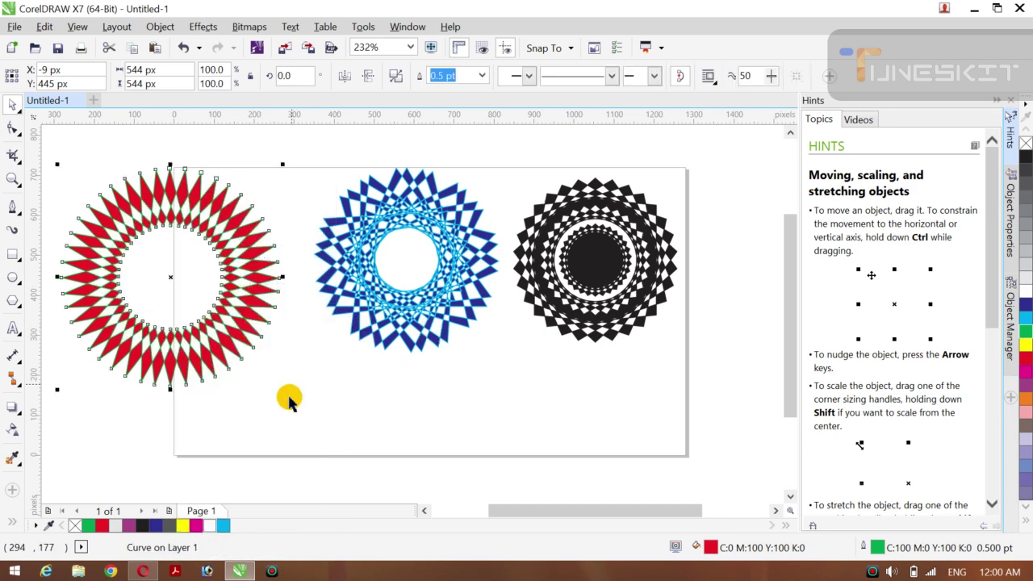
# - Scale the combined red ring about its centre to about 302 × 302 px and move it to about X 165 px, Y 518 px
pyautogui.moveTo(282, 390); pyautogui.dragTo(234, 364)
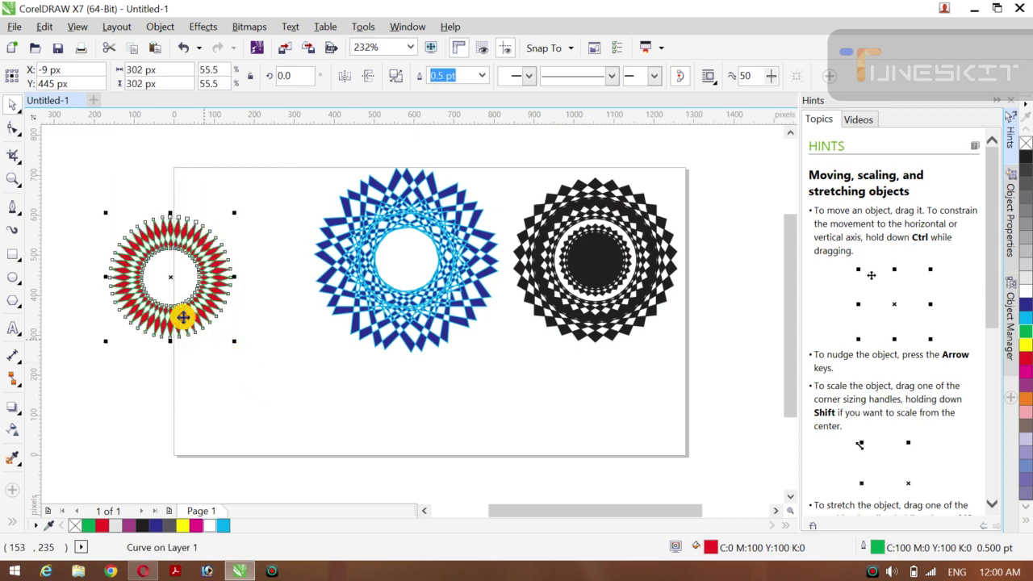
pyautogui.click(194, 310)
pyautogui.click(194, 310)
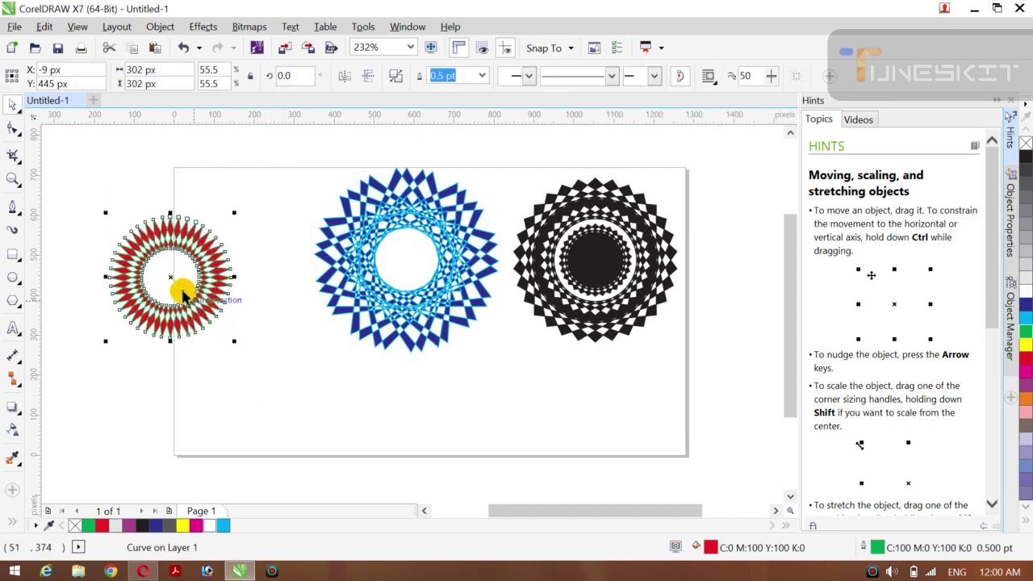
pyautogui.moveTo(169, 277); pyautogui.dragTo(240, 248)
pyautogui.click(277, 281)
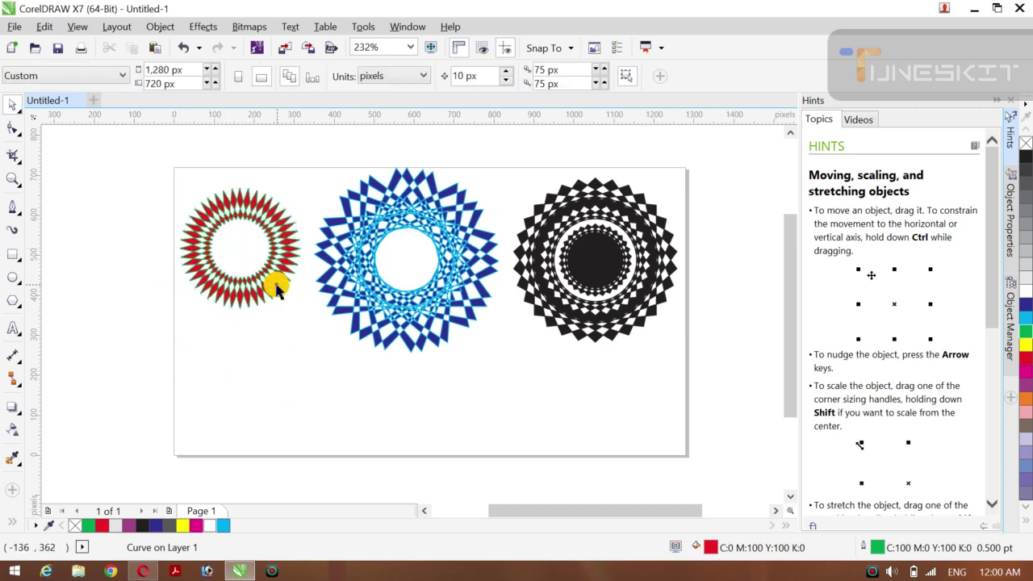
# - Create a concentric copy of the red ring about 198 × 198 px with black fill and 90% black outline
pyautogui.click(265, 288)
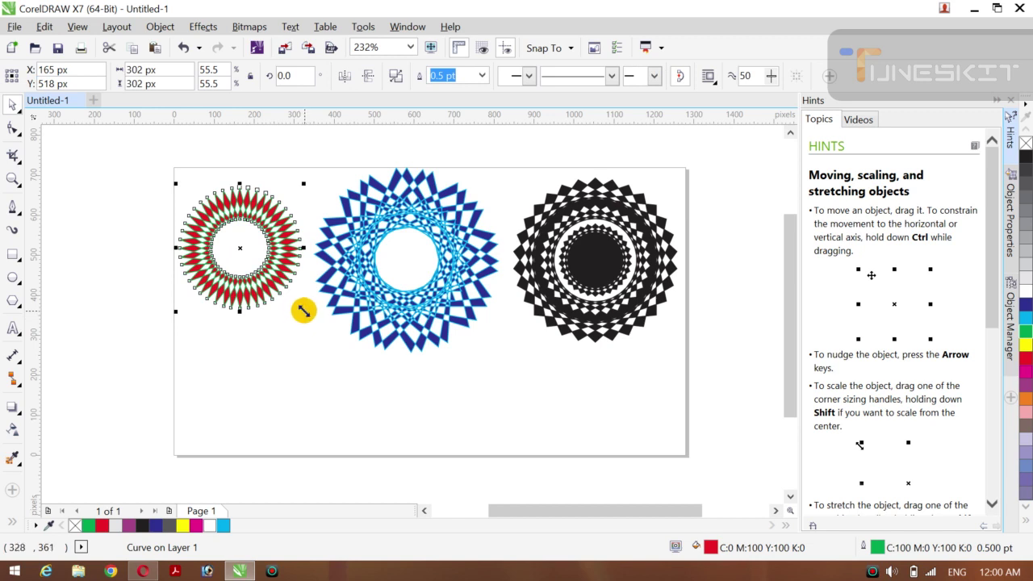
pyautogui.moveTo(303, 311)
pyautogui.mouseDown()
pyautogui.moveTo(279, 293)
pyautogui.moveTo(287, 302)
pyautogui.mouseUp()
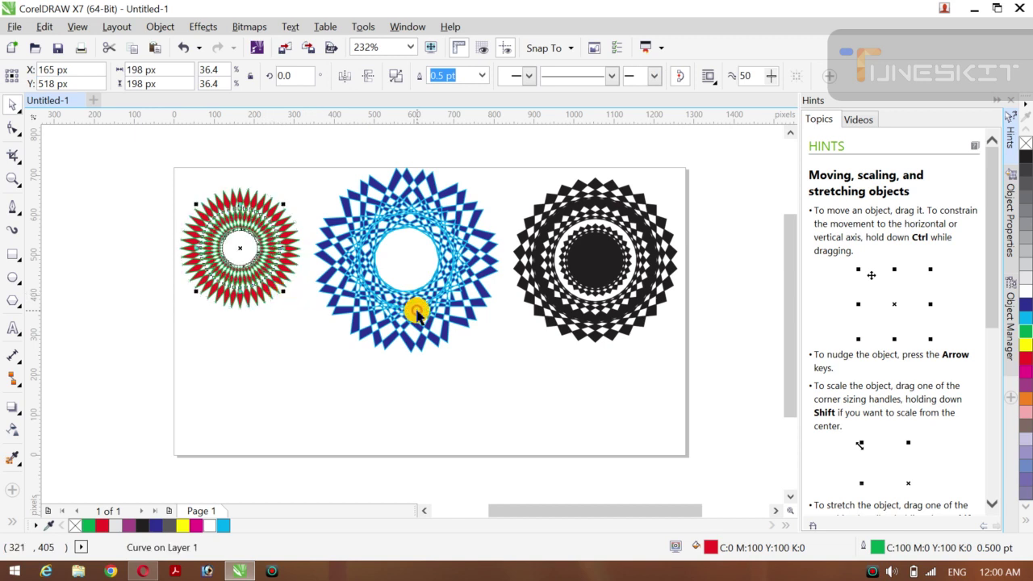
pyautogui.click(1026, 160)
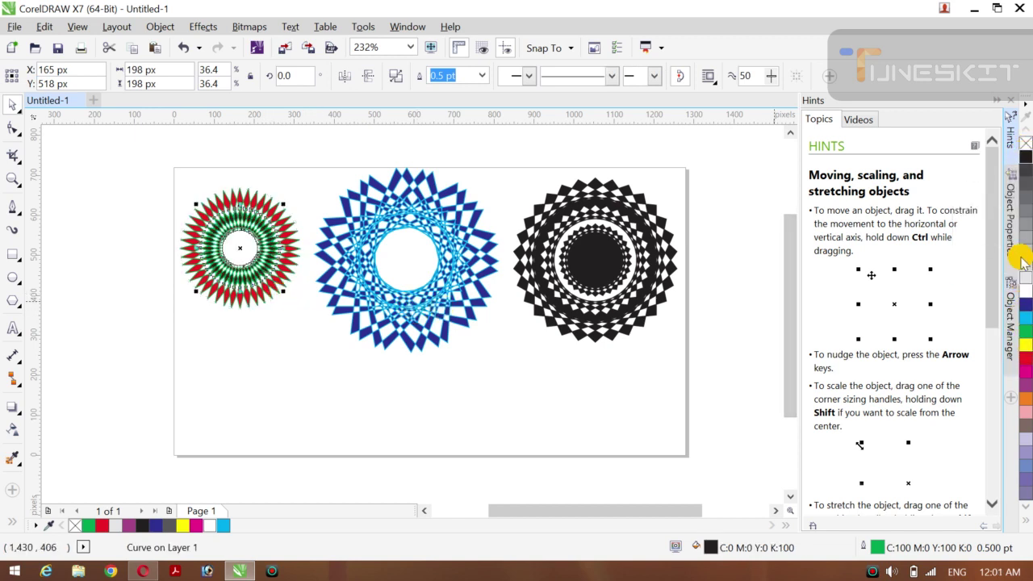
pyautogui.rightClick(1027, 166)
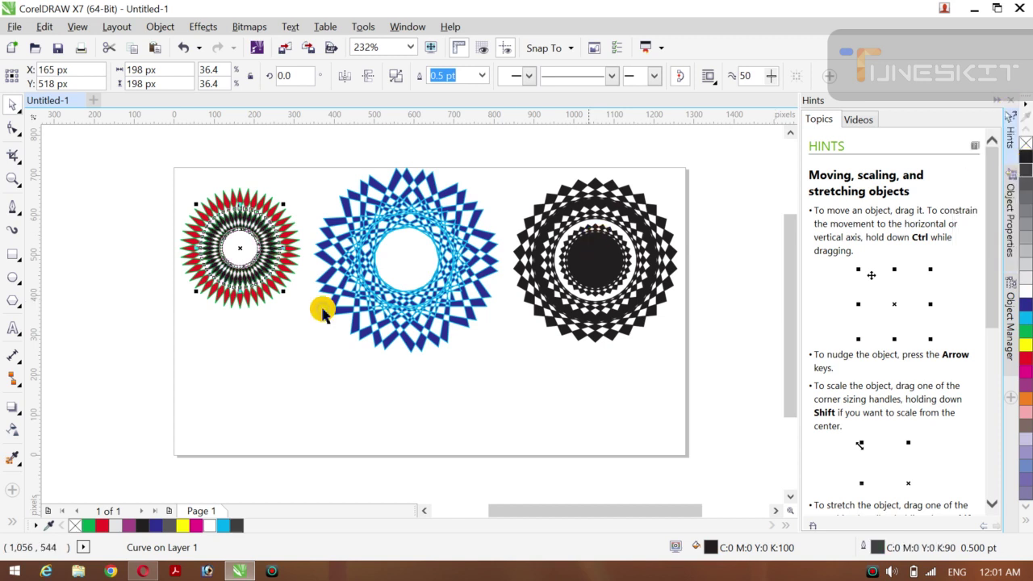
pyautogui.click(91, 347)
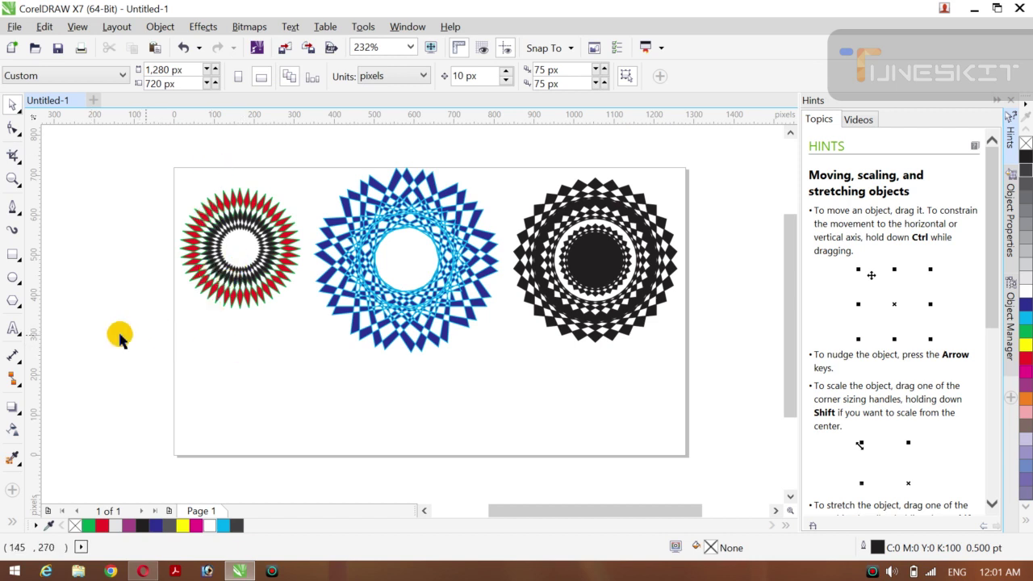
# - Draw a five-point star about 224 × 213 px below the red and black ring, centred at about X 261 px, Y 165 px
pyautogui.click(19, 262)
pyautogui.click(14, 297)
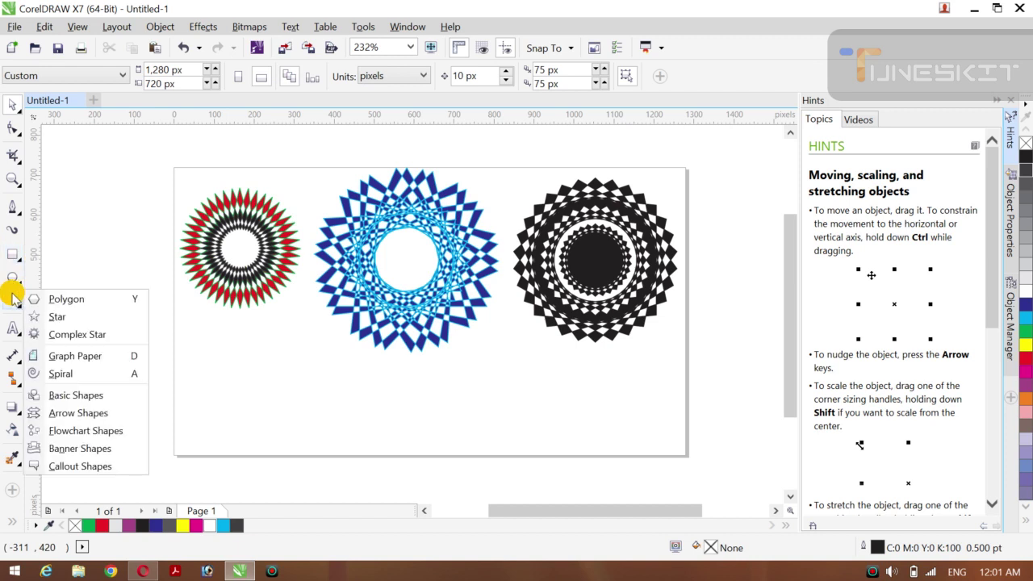
pyautogui.click(18, 281)
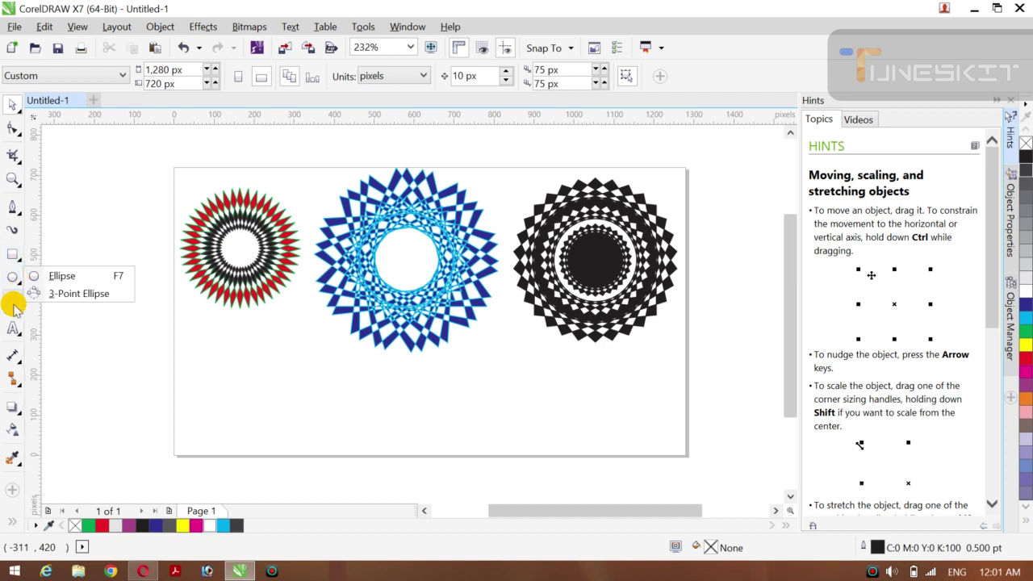
pyautogui.click(12, 301)
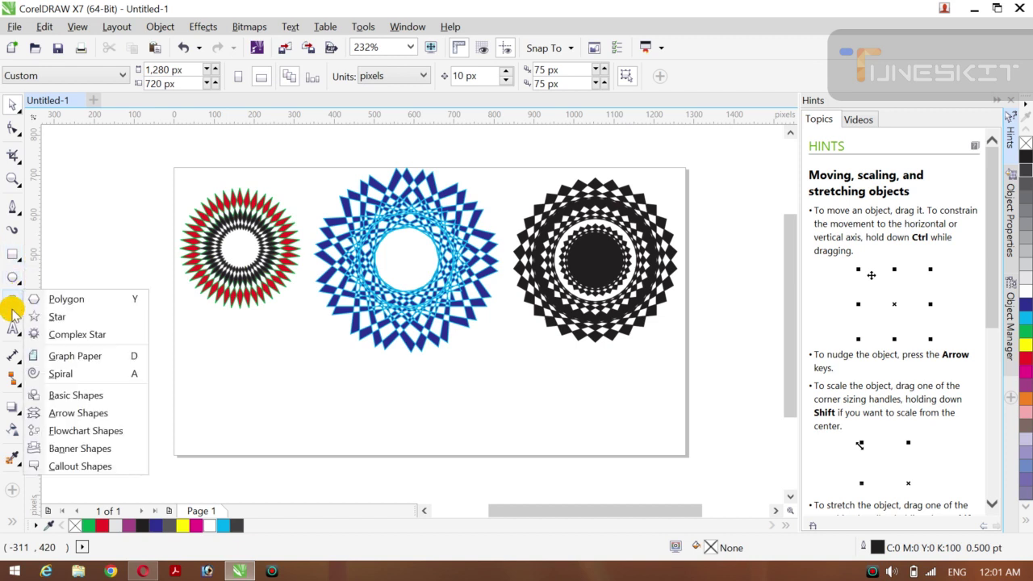
pyautogui.click(71, 317)
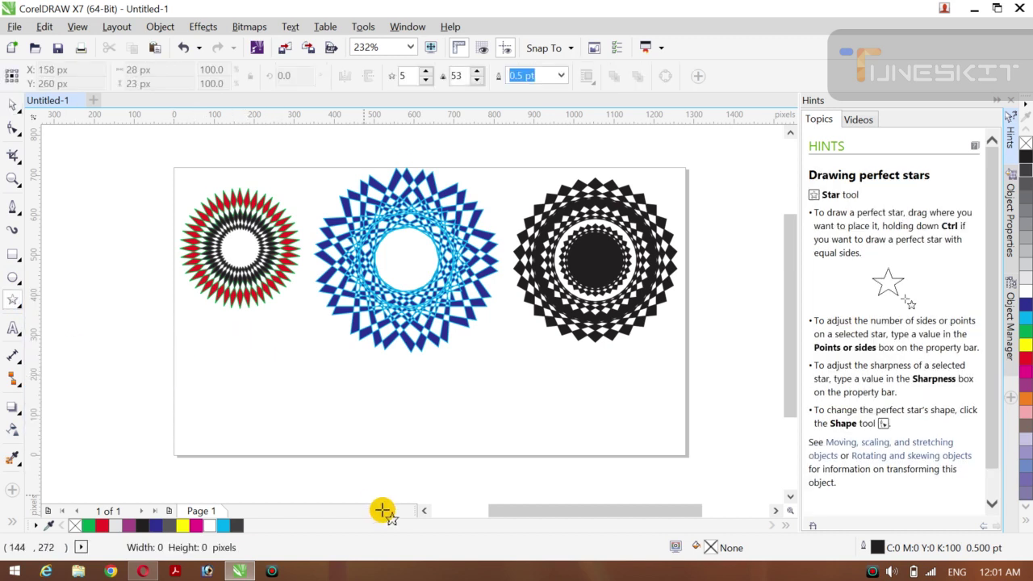
pyautogui.scroll(-1, 382, 510)
pyautogui.moveTo(233, 310); pyautogui.dragTo(304, 402)
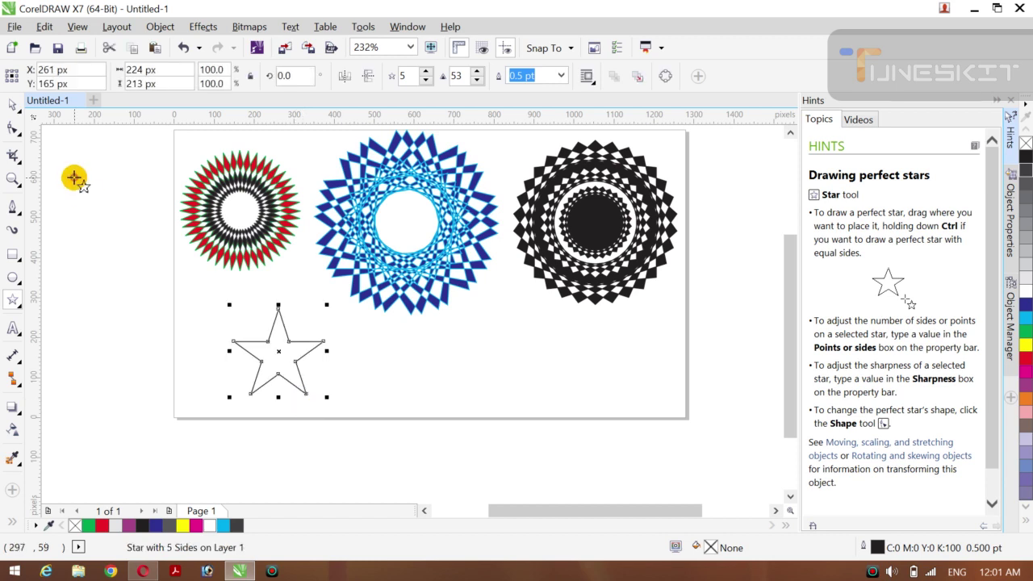
# - Switch to the Pick tool and set the star's number of points to 7
pyautogui.click(20, 112)
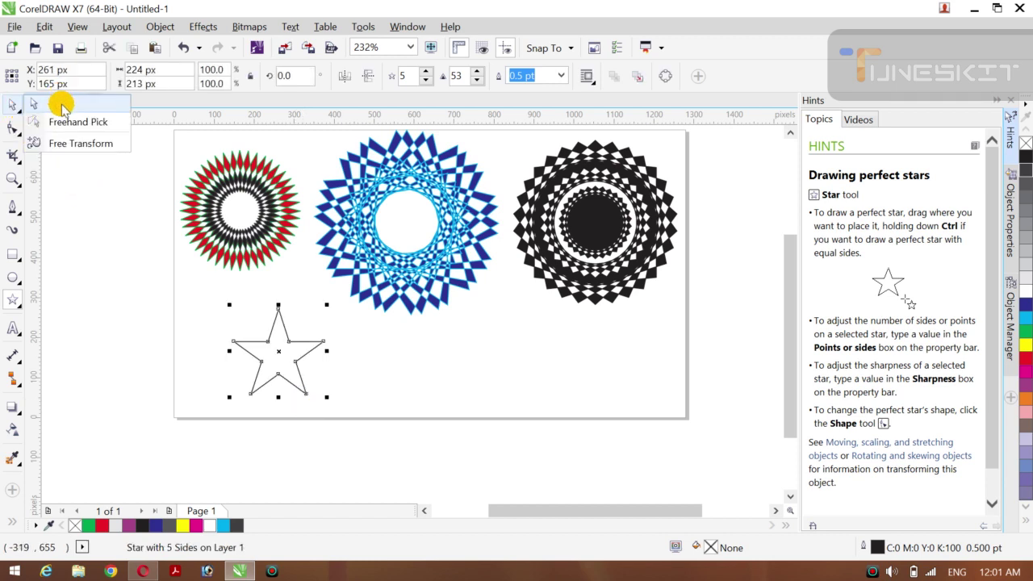
pyautogui.click(63, 105)
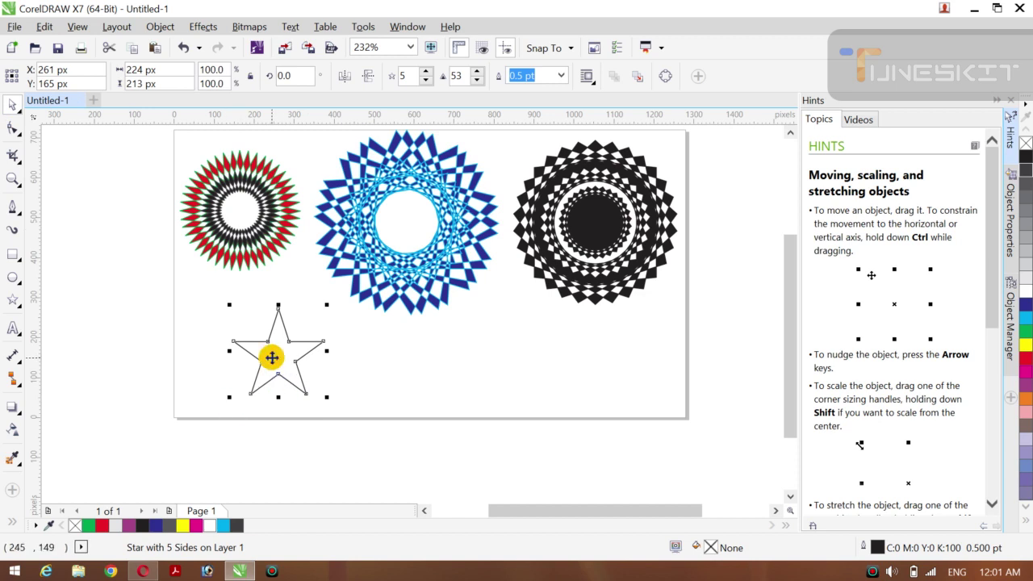
pyautogui.click(427, 71)
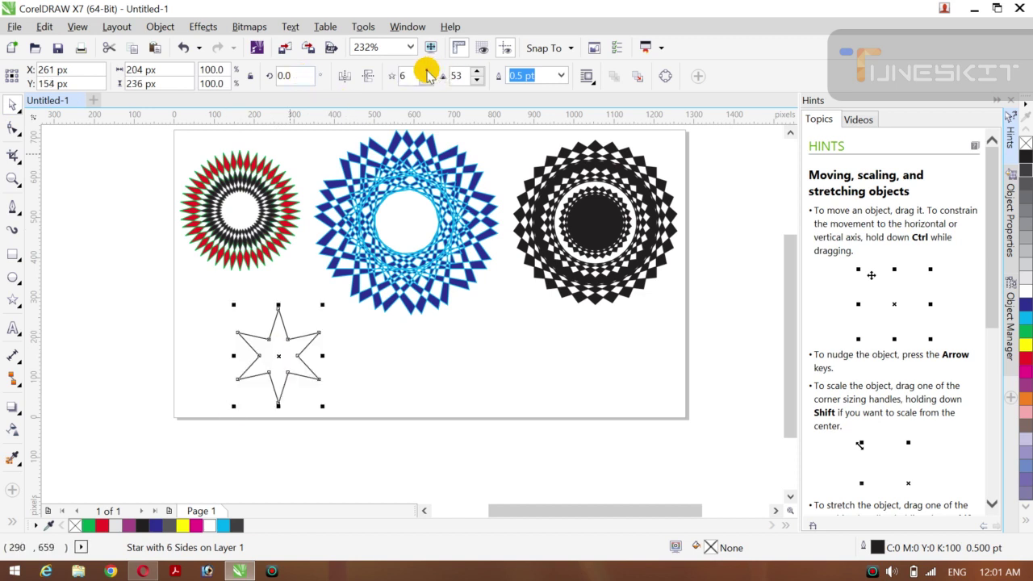
pyautogui.click(427, 71)
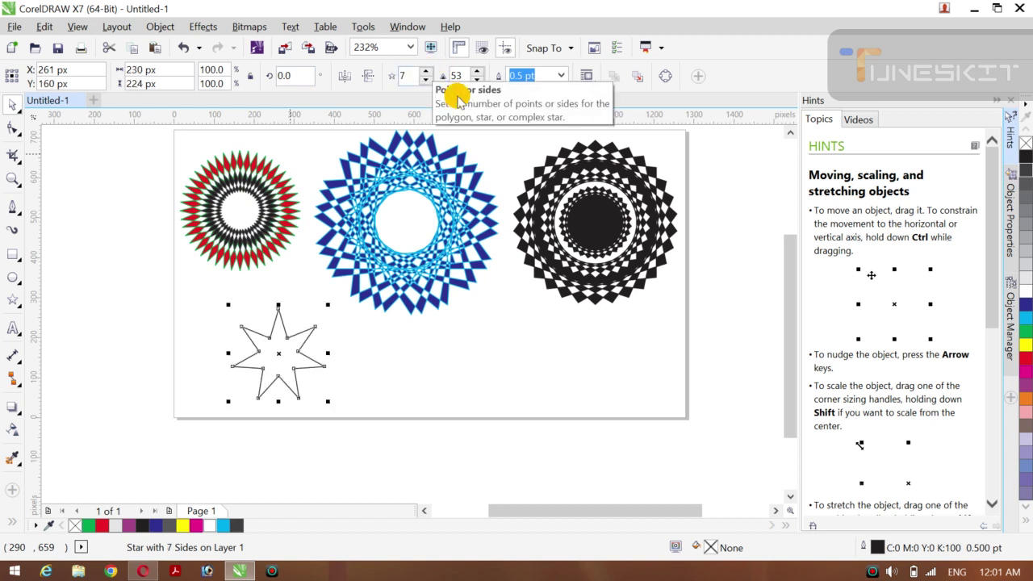
# - Convert the seven-point star to curves and try to pull its upper tip outward with the Shape tool
pyautogui.click(13, 131)
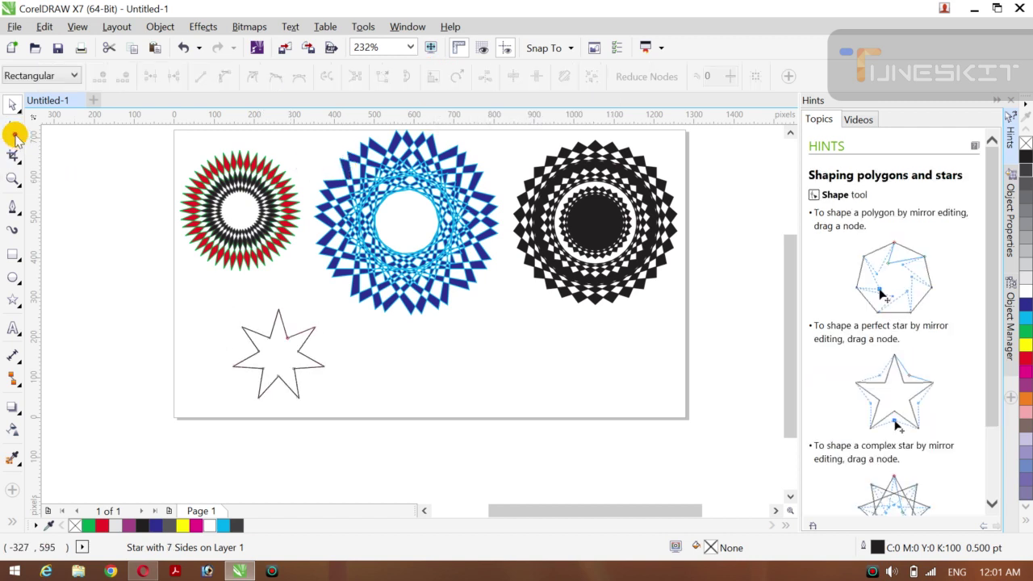
pyautogui.click(277, 311)
pyautogui.click(278, 312)
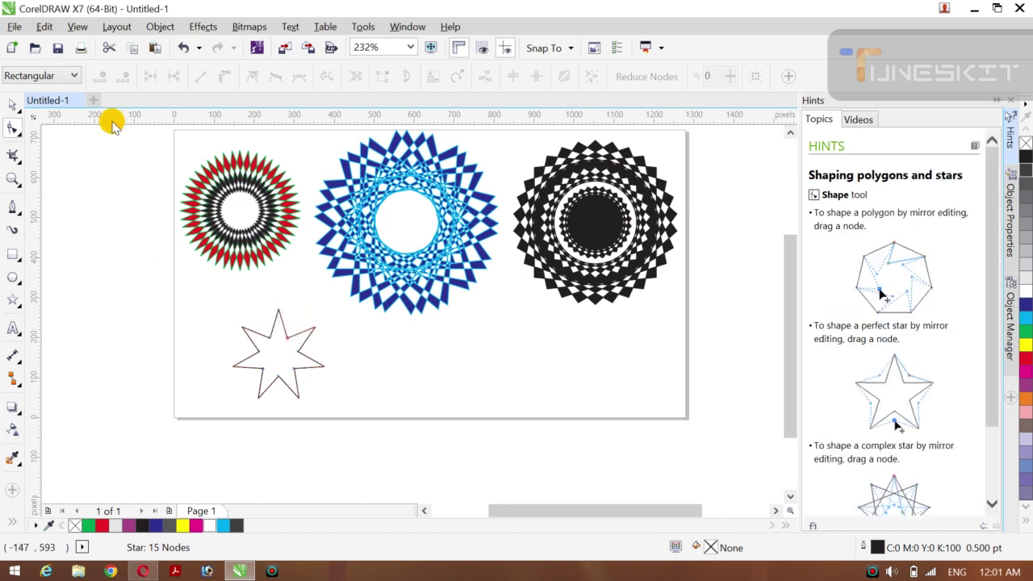
pyautogui.click(159, 26)
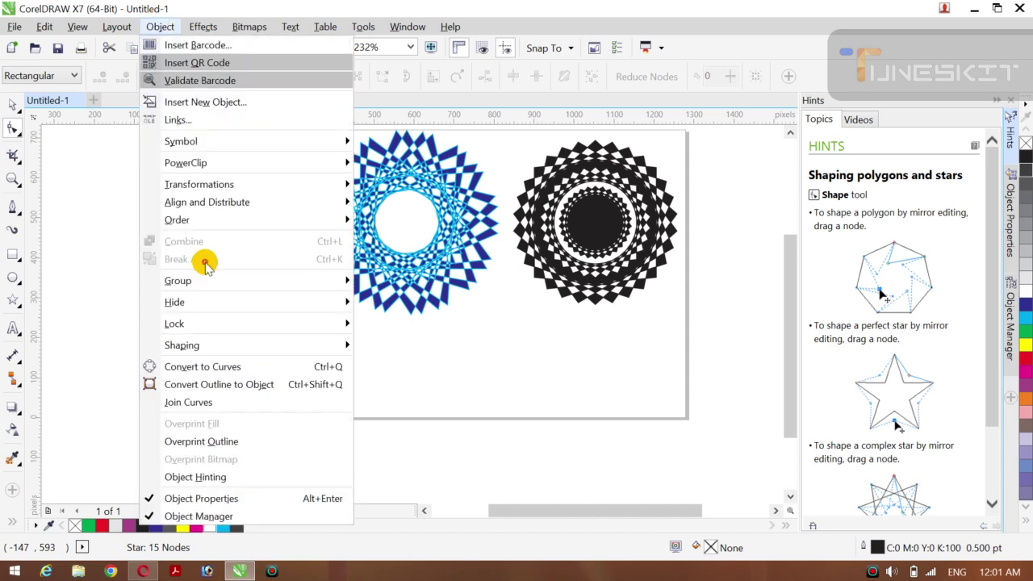
pyautogui.click(224, 368)
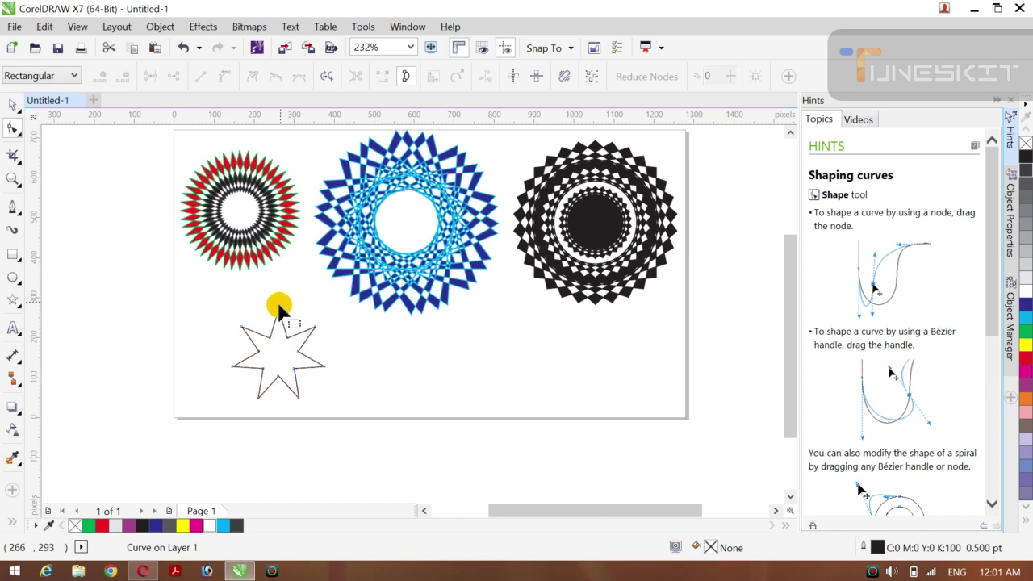
pyautogui.moveTo(279, 309); pyautogui.dragTo(281, 287)
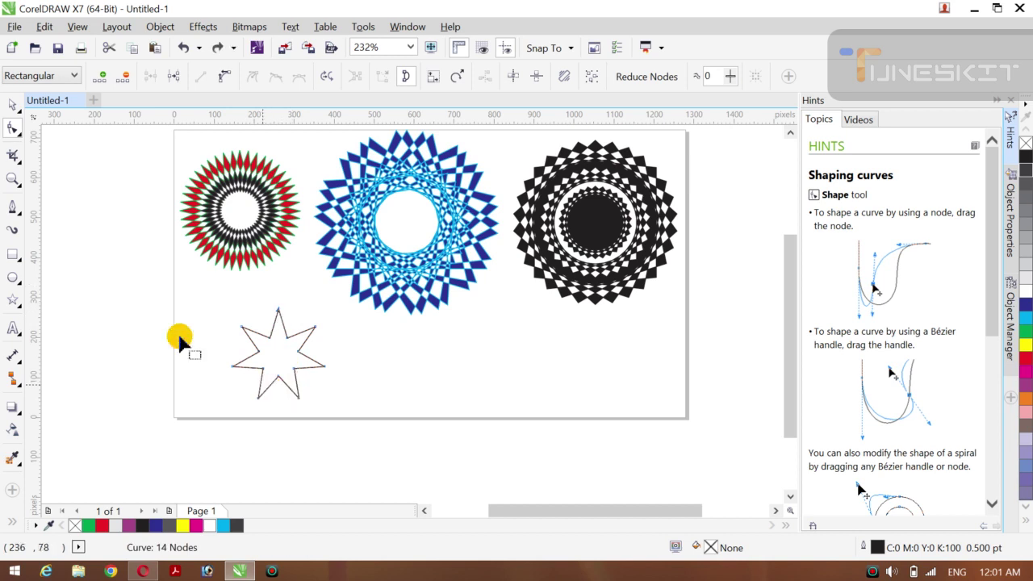
# - Switch to the Pick tool and enlarge the seven-point star about its centre to about 309 × 301 px
pyautogui.click(15, 107)
pyautogui.click(115, 277)
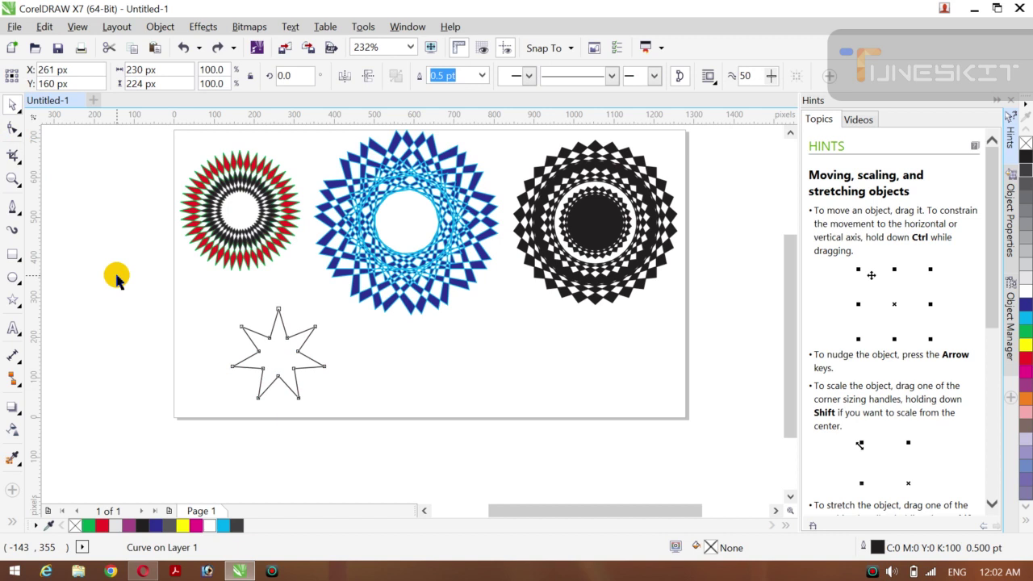
pyautogui.click(292, 354)
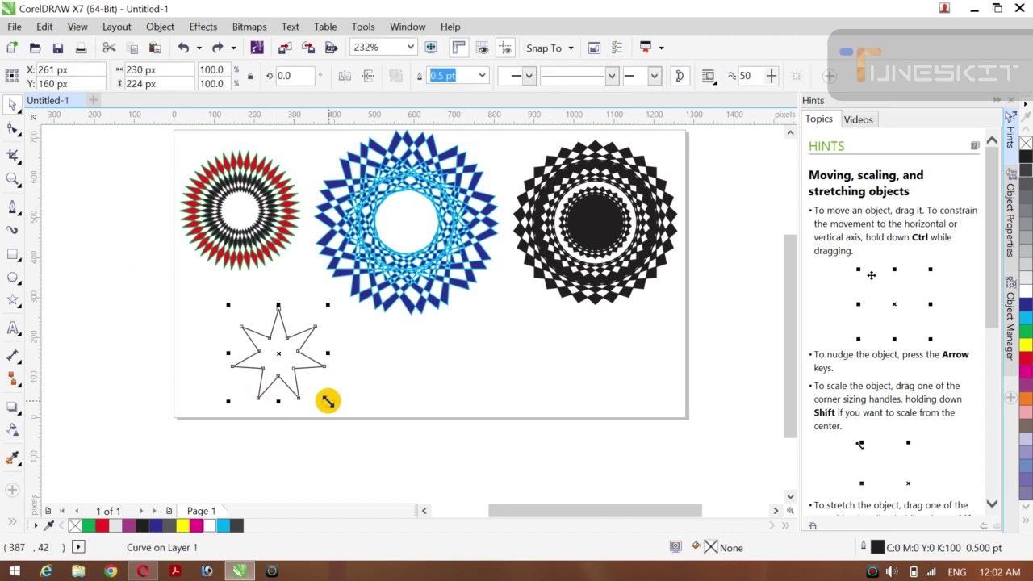
pyautogui.moveTo(328, 401); pyautogui.dragTo(369, 417)
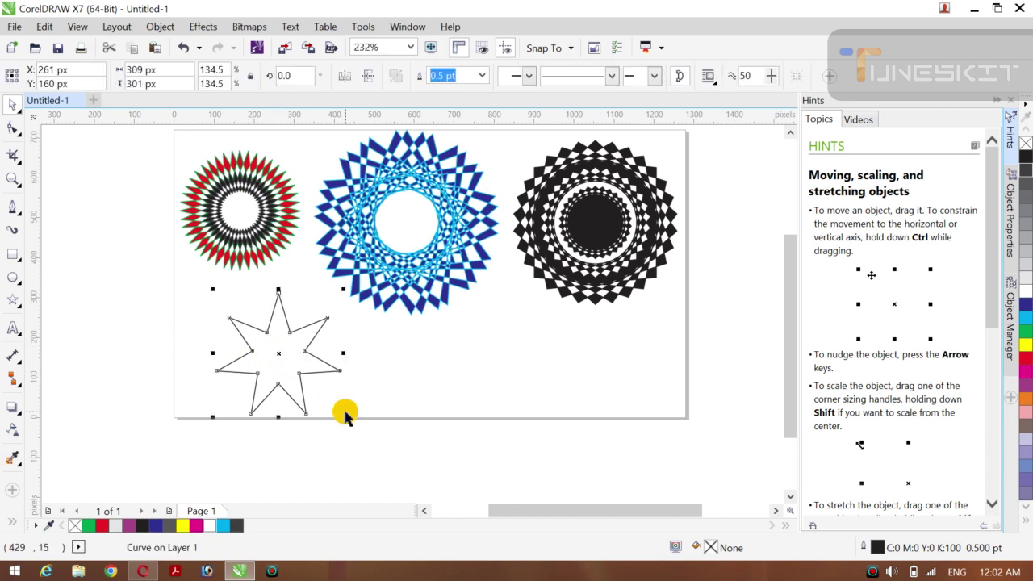
# - Create two smaller concentric copies of the seven-point star, the innermost about 117 × 114 px, and select all three stars
pyautogui.moveTo(344, 416); pyautogui.dragTo(321, 409)
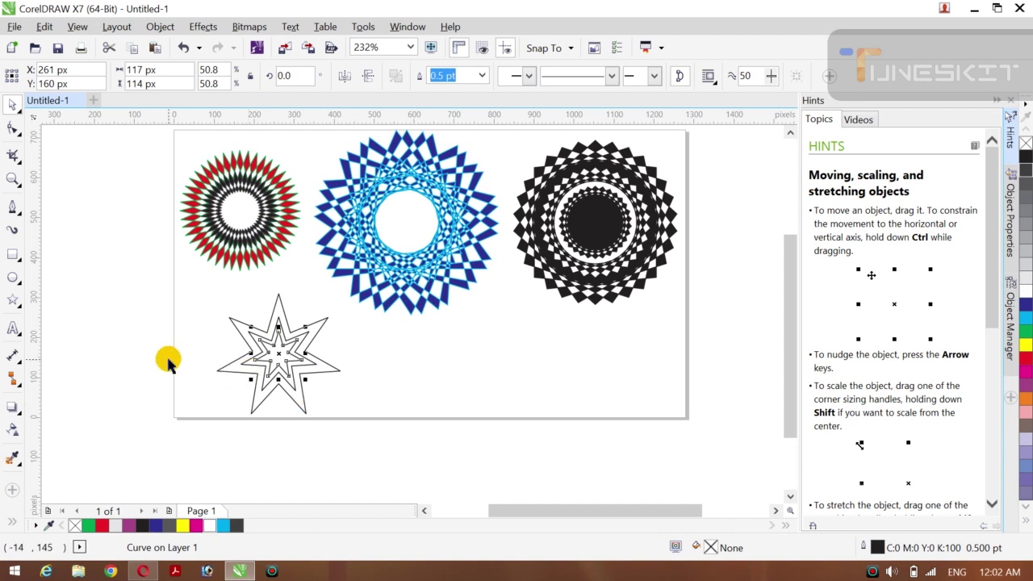
pyautogui.click(143, 334)
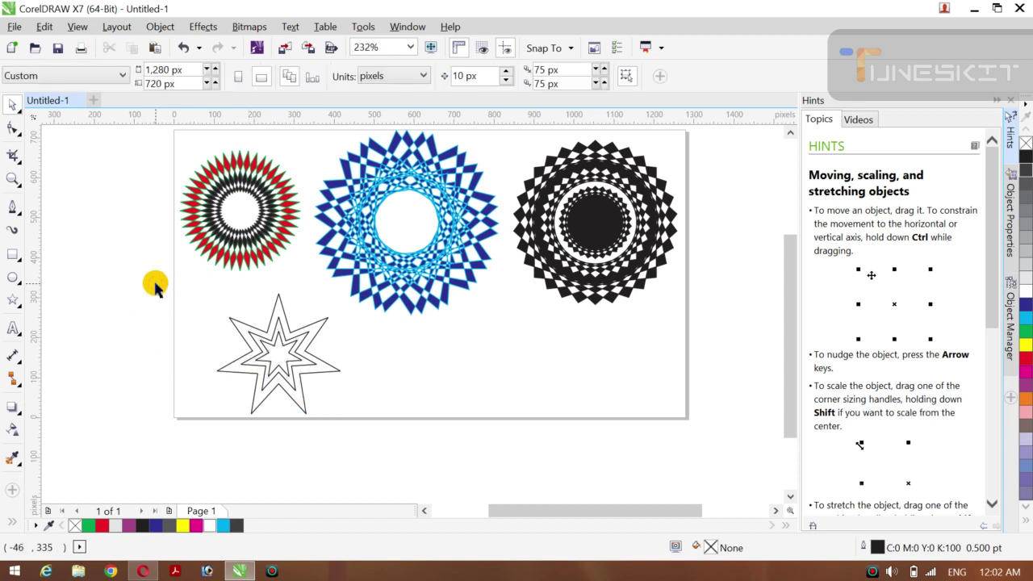
pyautogui.moveTo(155, 284); pyautogui.dragTo(373, 446)
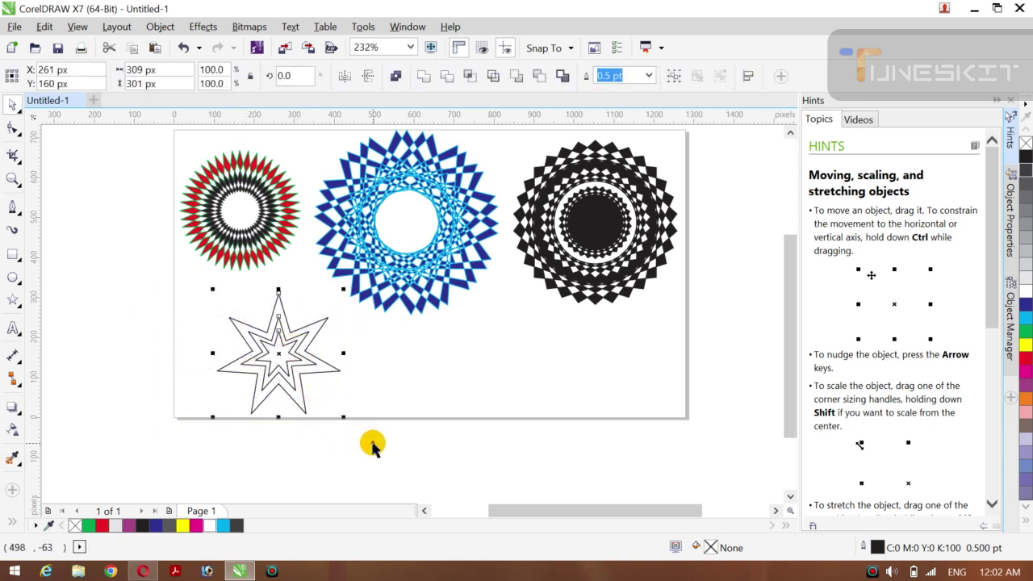
# - Combine the three concentric seven-point stars into one object and fill it with red
pyautogui.rightClick(277, 354)
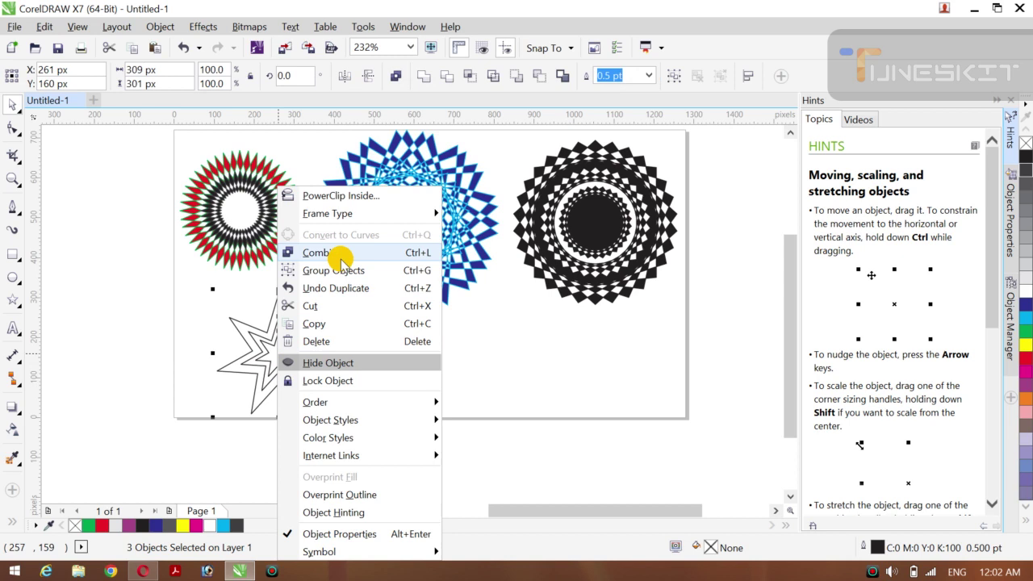
pyautogui.click(338, 254)
pyautogui.click(137, 323)
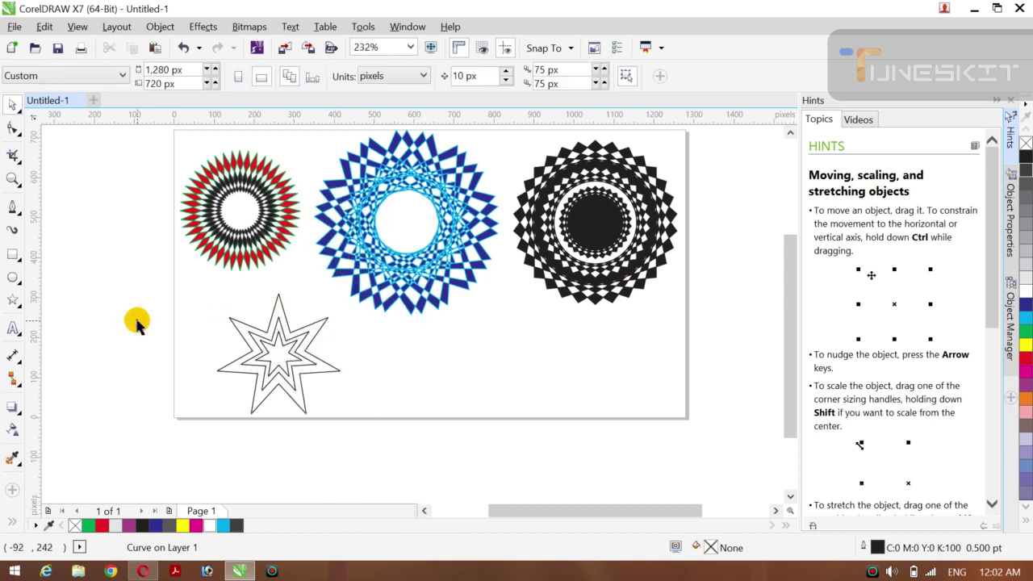
pyautogui.click(296, 348)
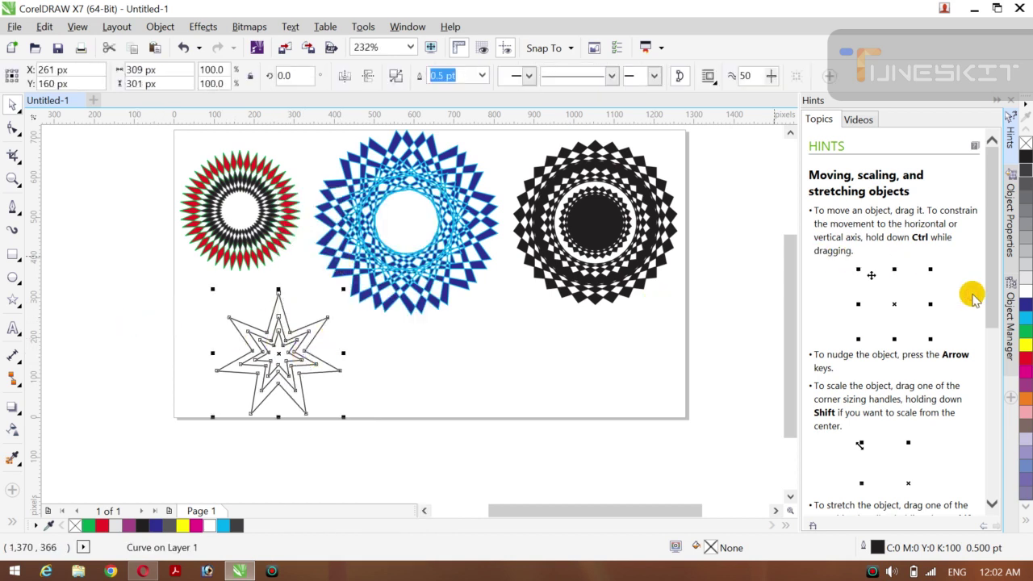
pyautogui.click(1025, 331)
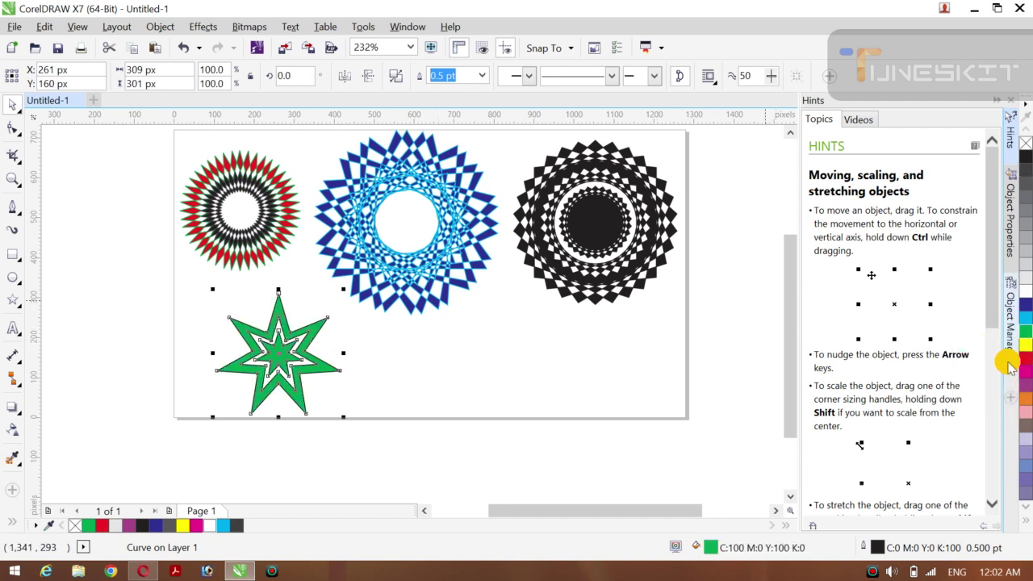
pyautogui.click(1025, 360)
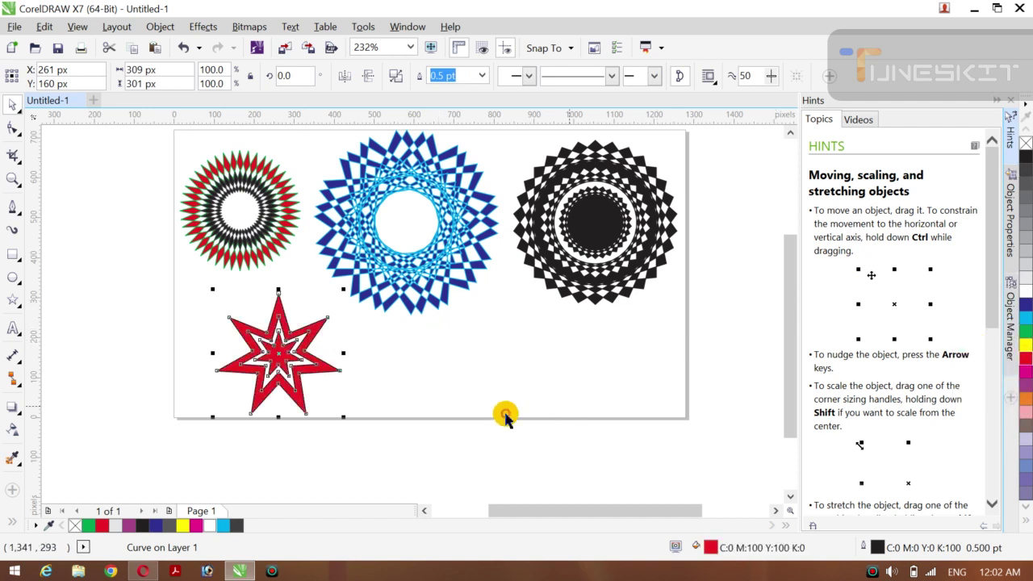
pyautogui.click(64, 345)
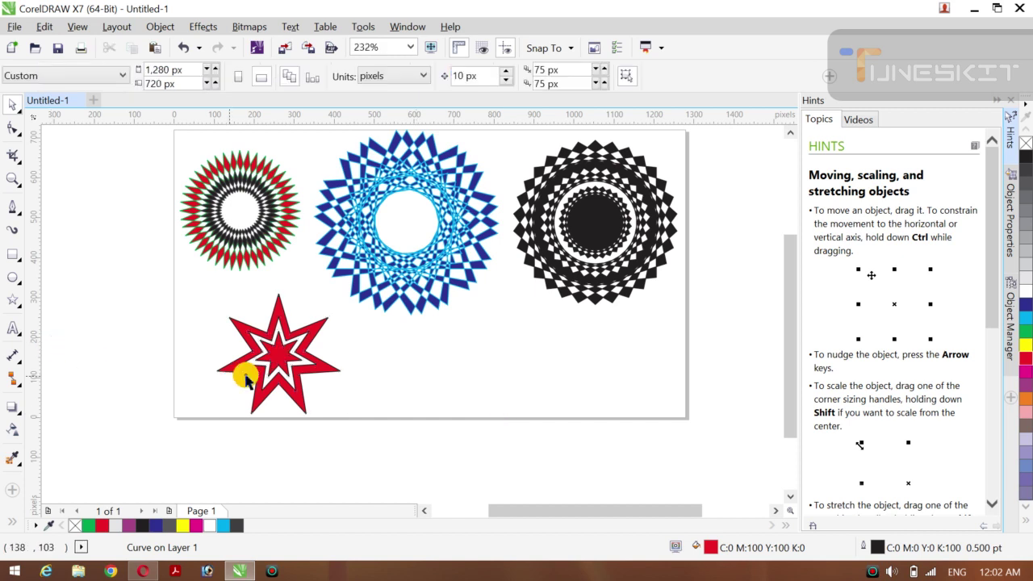
# - Enlarge the red star about its centre to about 381 × 371 px and move it up to about X 289, Y 253 px
pyautogui.click(297, 384)
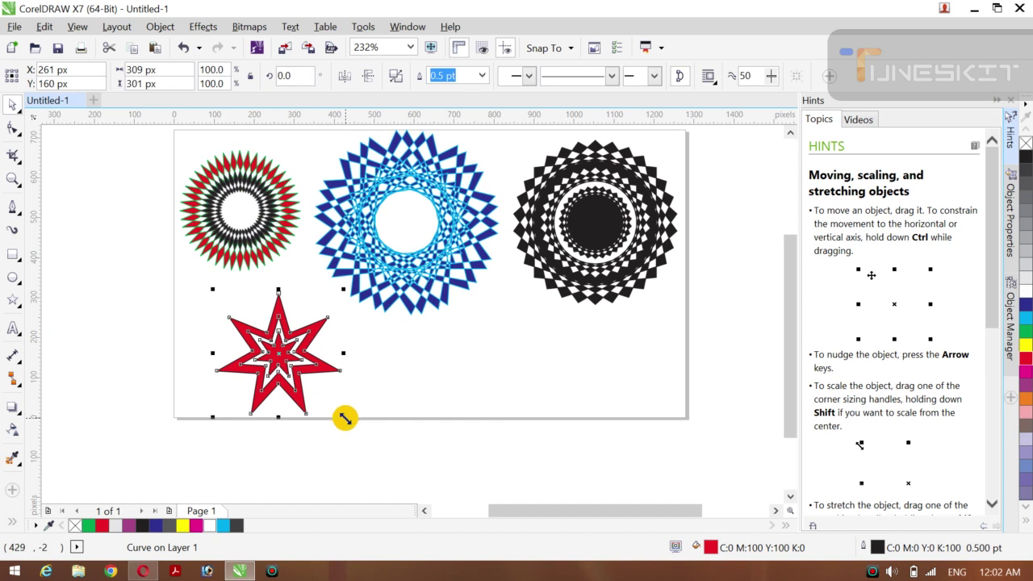
pyautogui.moveTo(345, 418); pyautogui.dragTo(360, 432)
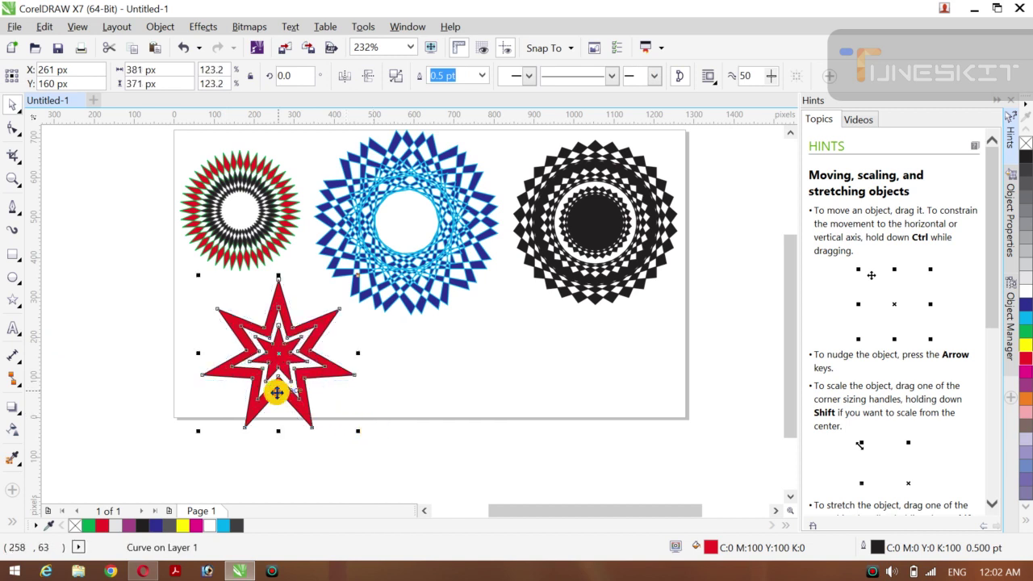
pyautogui.moveTo(279, 350); pyautogui.dragTo(290, 314)
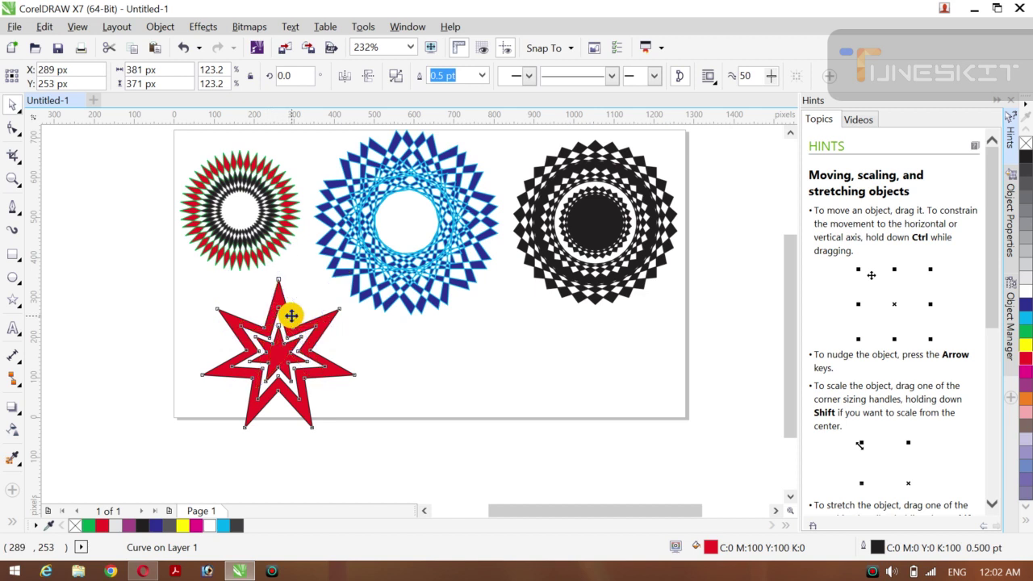
pyautogui.click(141, 307)
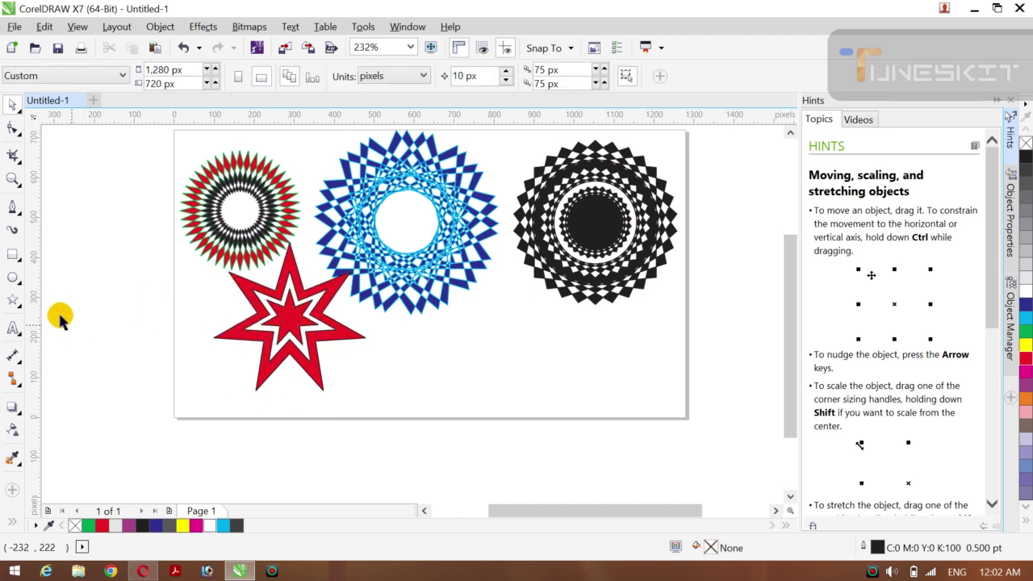
# - Draw an upright ellipse about 230 × 335 px on the empty area left of the page with the 3-Point Ellipse tool
pyautogui.click(18, 285)
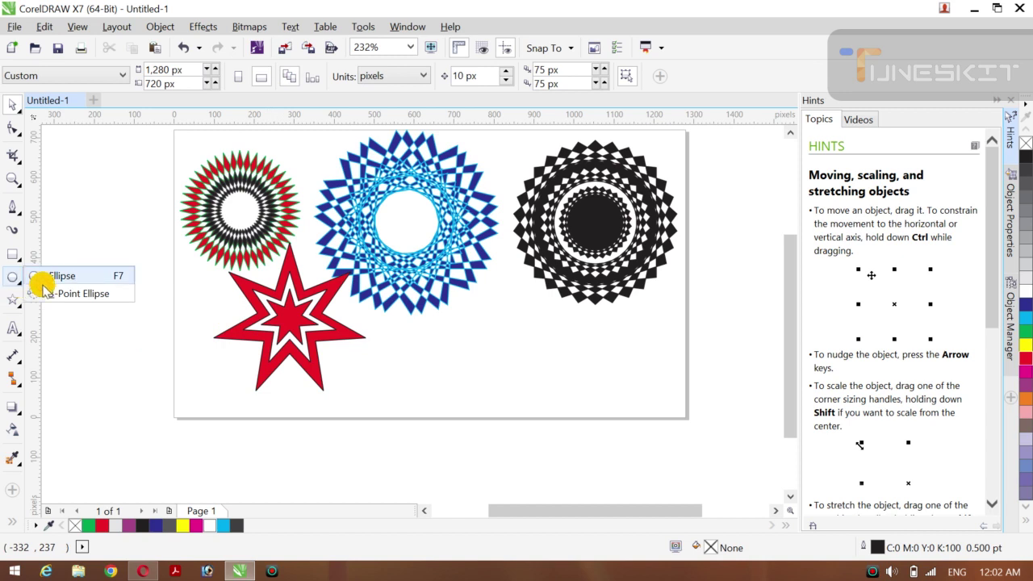
pyautogui.click(58, 294)
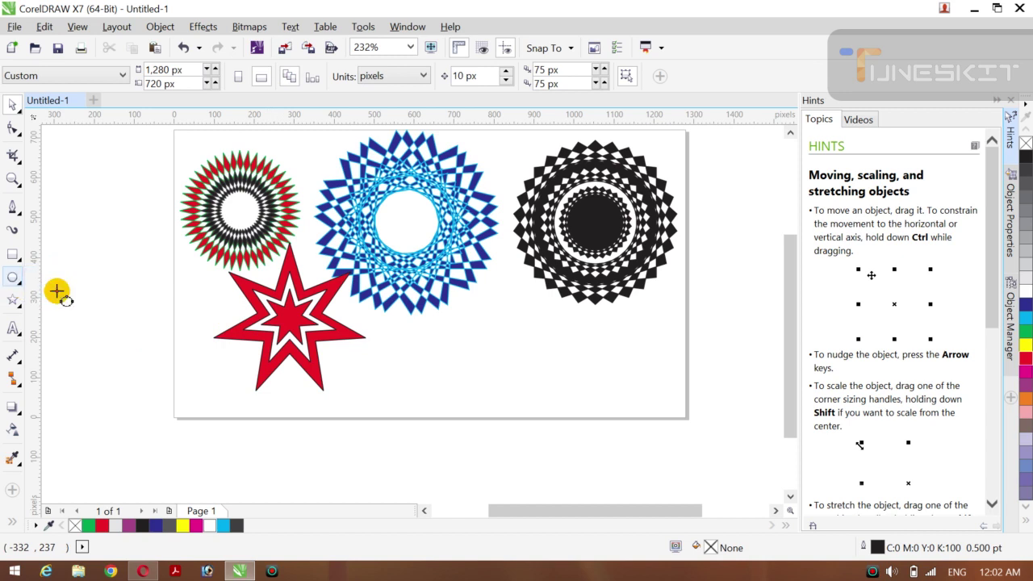
pyautogui.moveTo(99, 277); pyautogui.dragTo(115, 410)
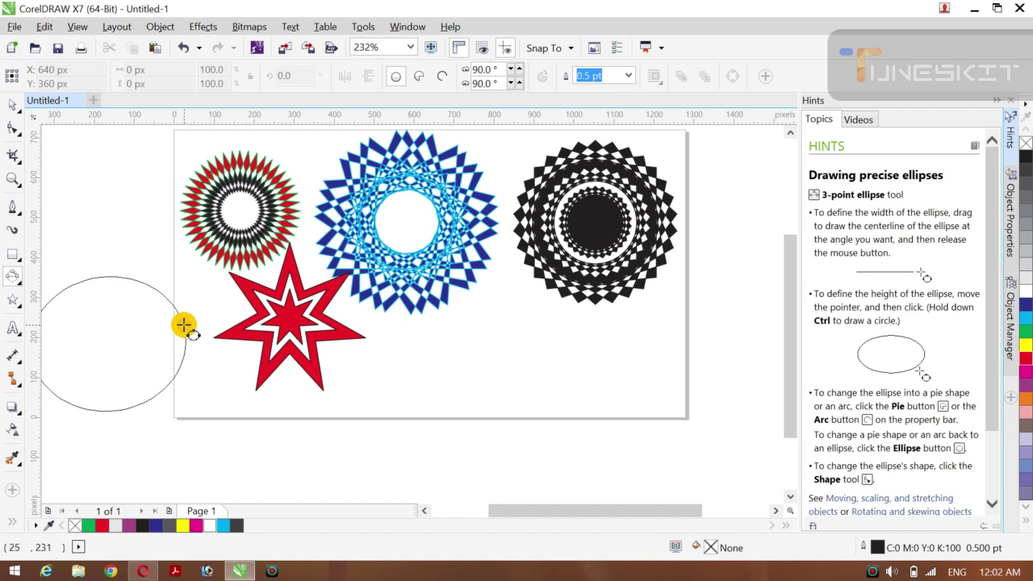
pyautogui.click(154, 362)
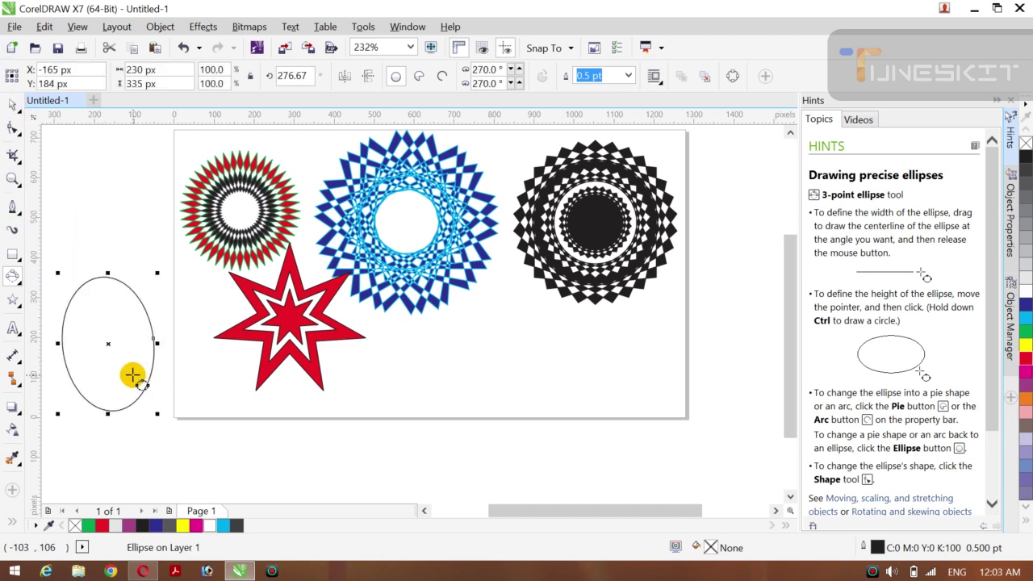
# - Switch to the Pick tool, narrow the ellipse to about 69 px wide and move it onto the page below the blue and black designs
pyautogui.click(21, 113)
pyautogui.click(37, 102)
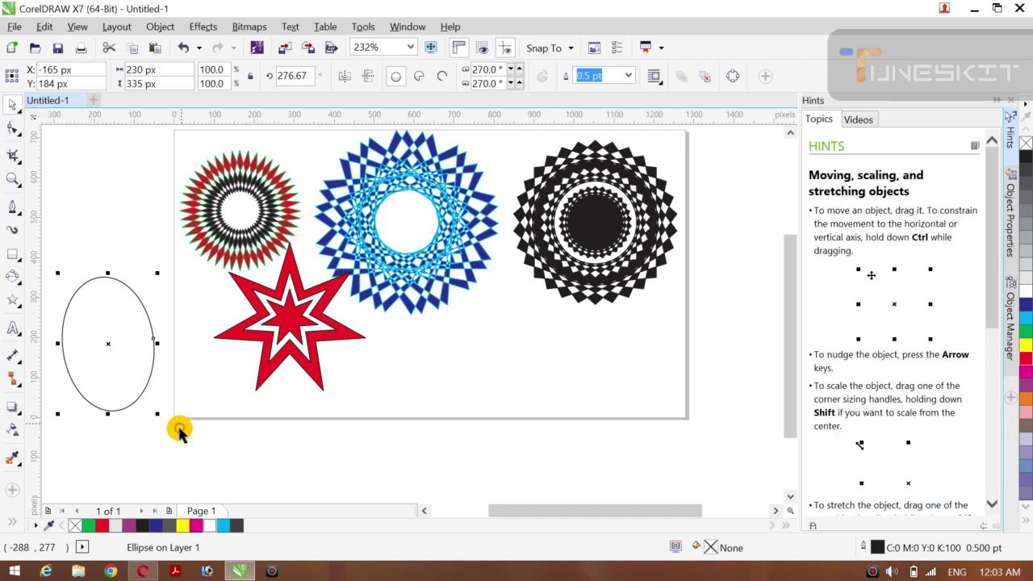
pyautogui.moveTo(156, 342); pyautogui.dragTo(497, 380)
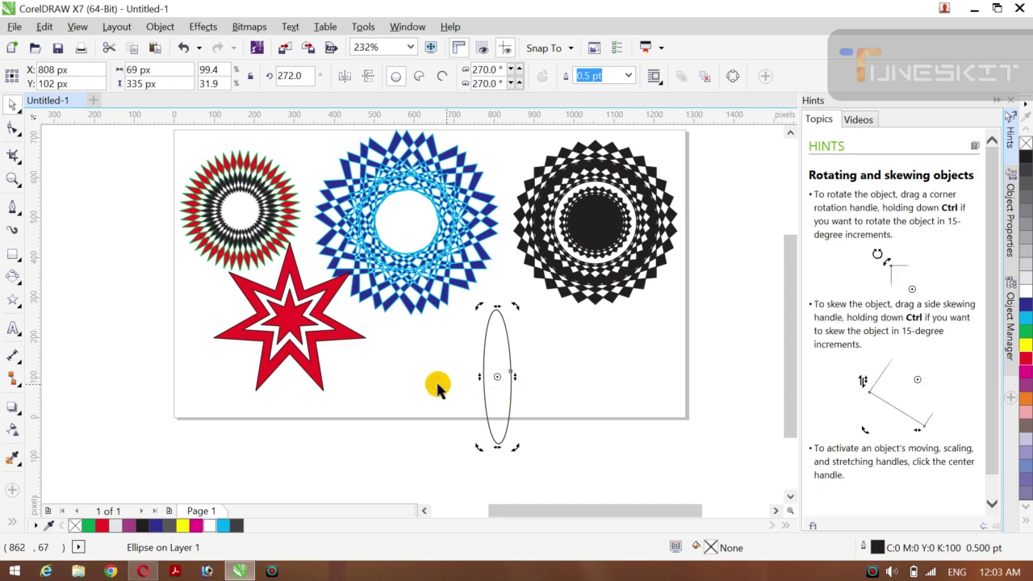
pyautogui.click(473, 385)
pyautogui.click(495, 379)
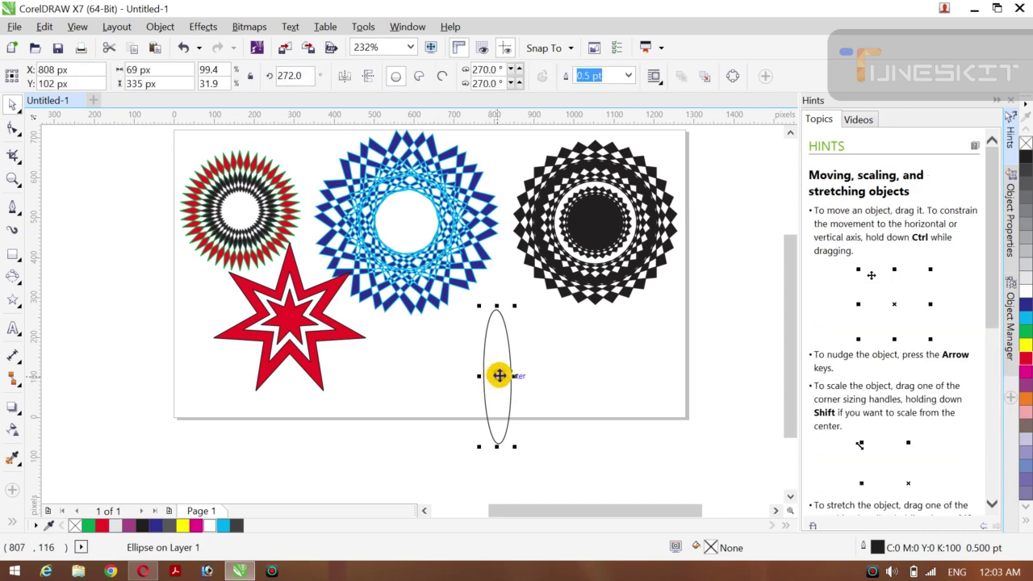
# - Narrow the ellipse to about 48 px and stretch its upper end to a height of about 369 px
pyautogui.moveTo(516, 376); pyautogui.dragTo(491, 346)
pyautogui.click(495, 373)
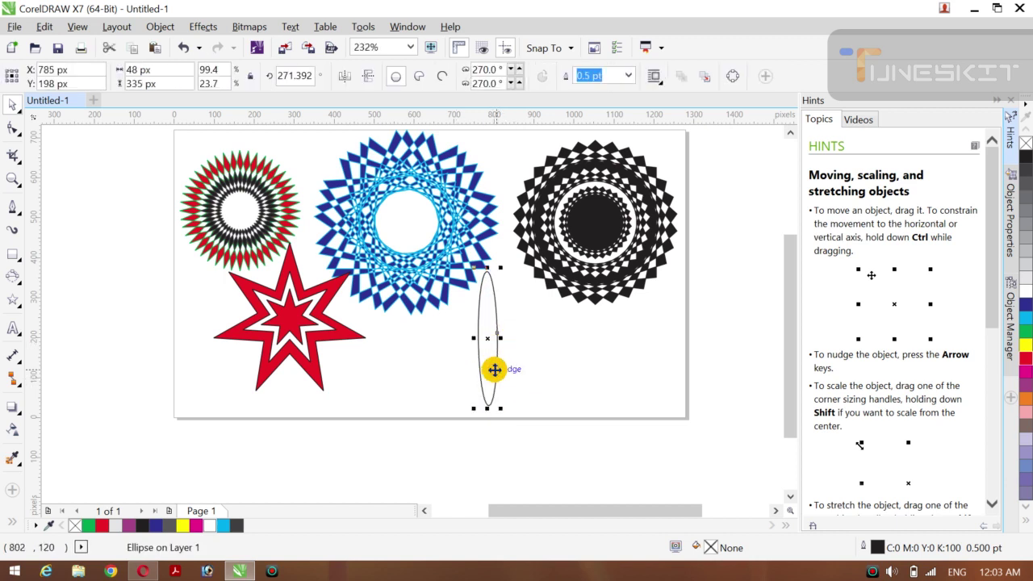
pyautogui.hotkey('ctrl', 'z')
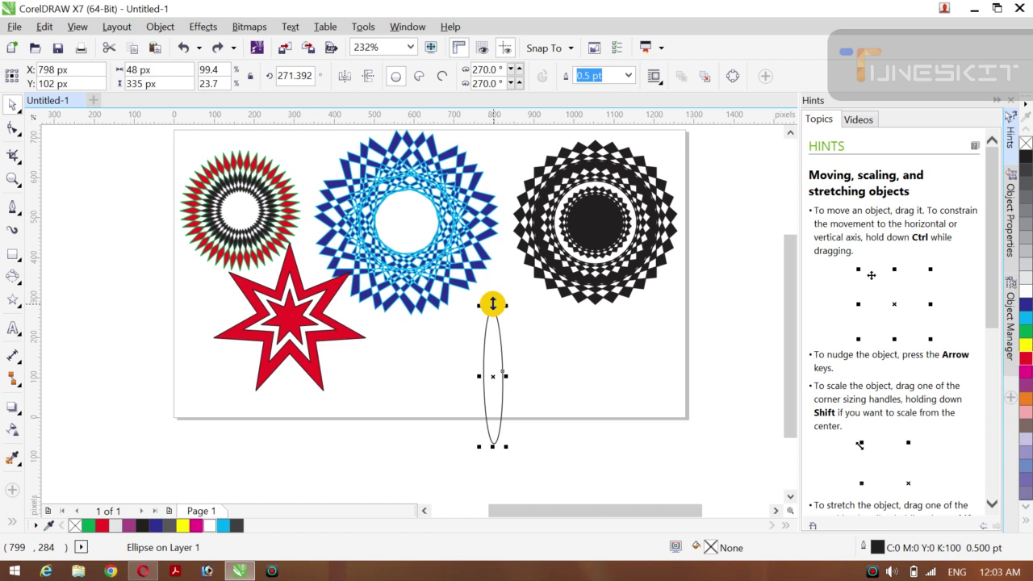
pyautogui.moveTo(493, 304); pyautogui.dragTo(493, 291)
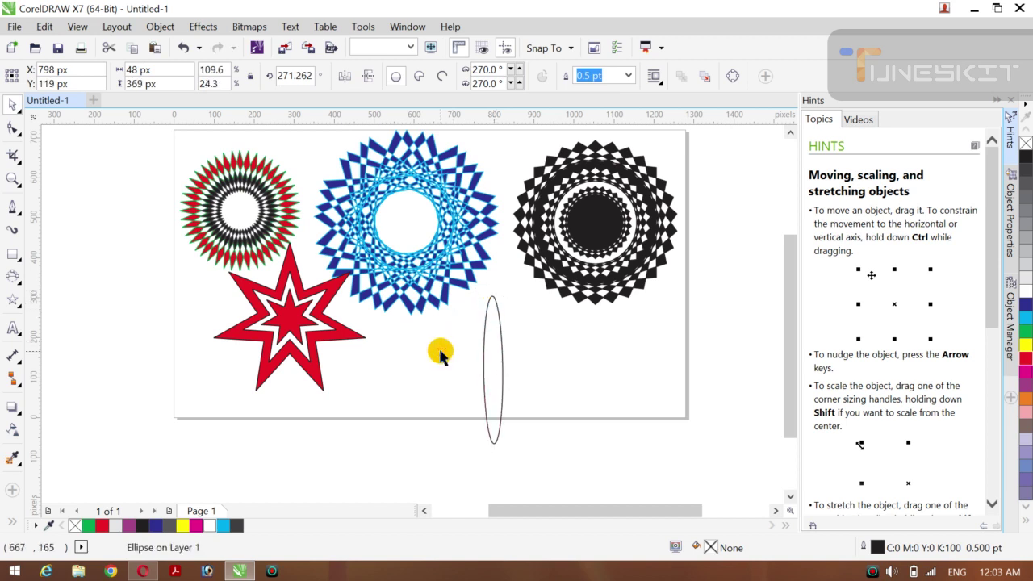
pyautogui.click(441, 355)
# - Fill the narrow ellipse with green
pyautogui.click(483, 362)
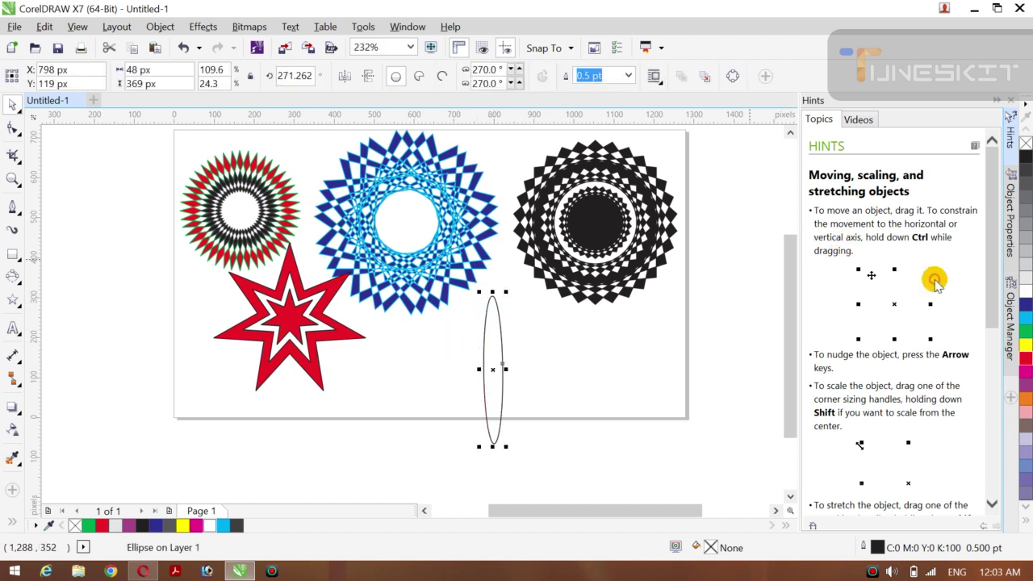
pyautogui.click(1025, 332)
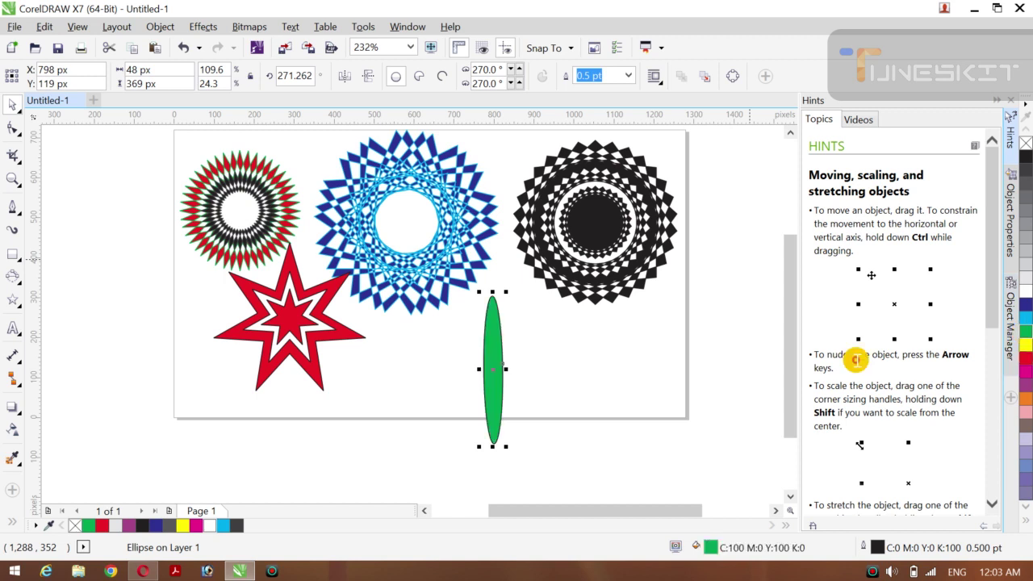
pyautogui.click(360, 408)
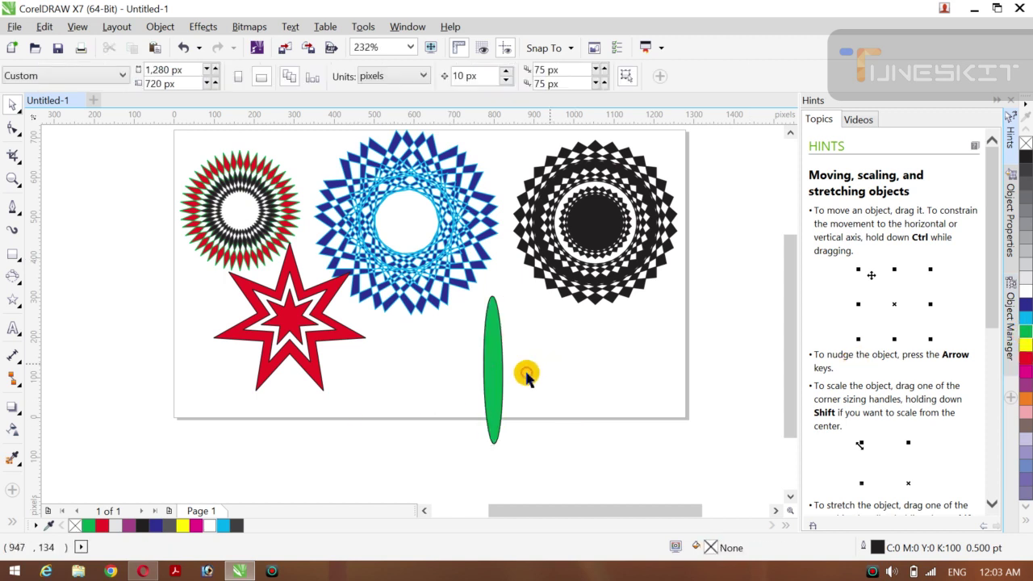
# - Create a copy of the green ellipse rotated about 15° clockwise around its centre and repeat the duplication until the copies form a full circle
pyautogui.click(484, 369)
pyautogui.click(483, 370)
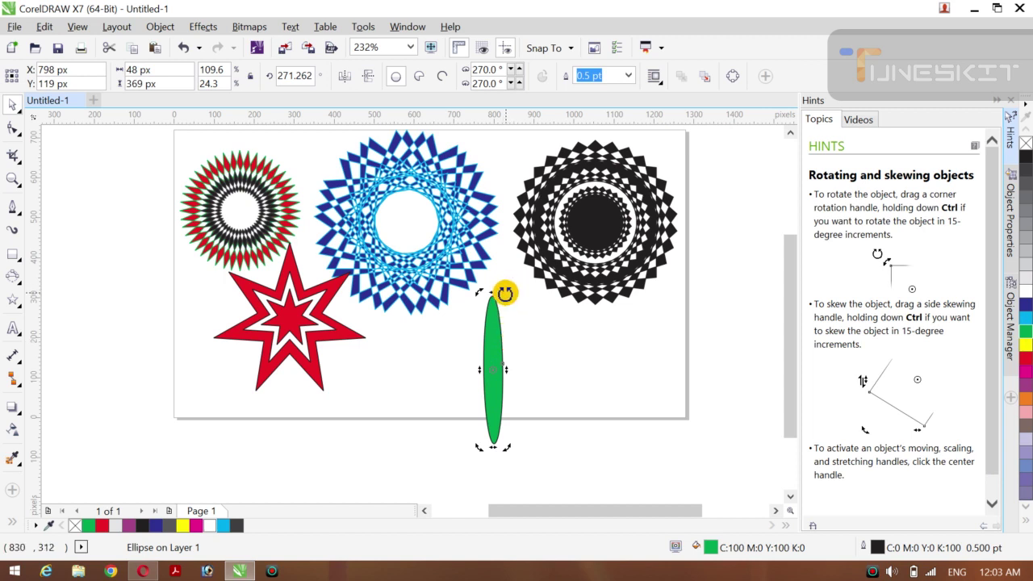
pyautogui.moveTo(505, 293); pyautogui.dragTo(520, 311)
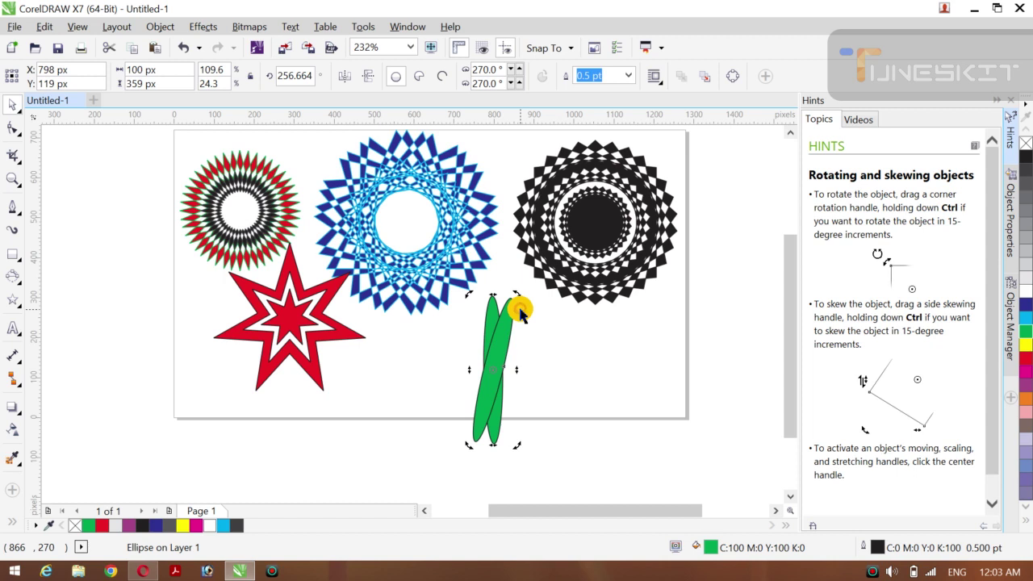
pyautogui.hotkey('ctrl', 'r')
pyautogui.hotkey('ctrl', 'r')
pyautogui.hotkey('ctrl', 'r')
pyautogui.hotkey('ctrl', 'r')
pyautogui.hotkey('ctrl', 'r')
pyautogui.hotkey('ctrl', 'r')
pyautogui.hotkey('ctrl', 'r')
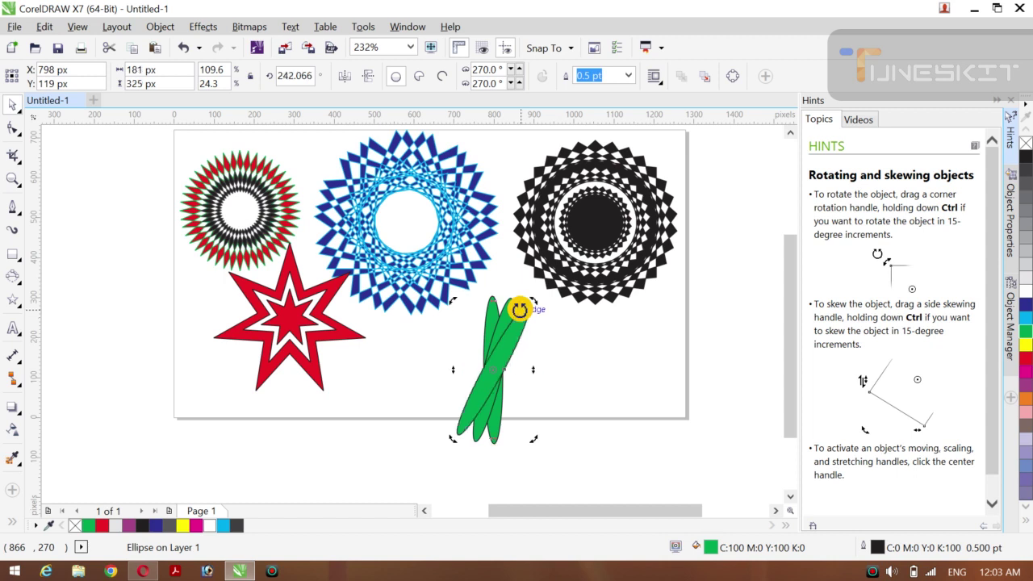
pyautogui.hotkey('ctrl', 'r')
pyautogui.hotkey('ctrl', 'r')
pyautogui.hotkey('ctrl', 'r')
pyautogui.hotkey('ctrl', 'r')
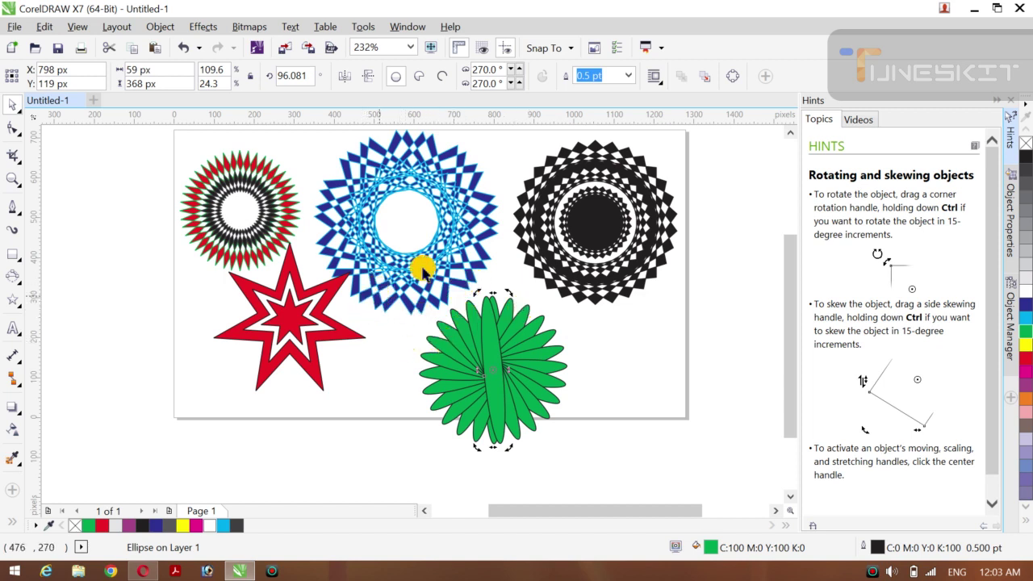
# - Select all the rotated green ellipses and combine them into one object
pyautogui.click(579, 285)
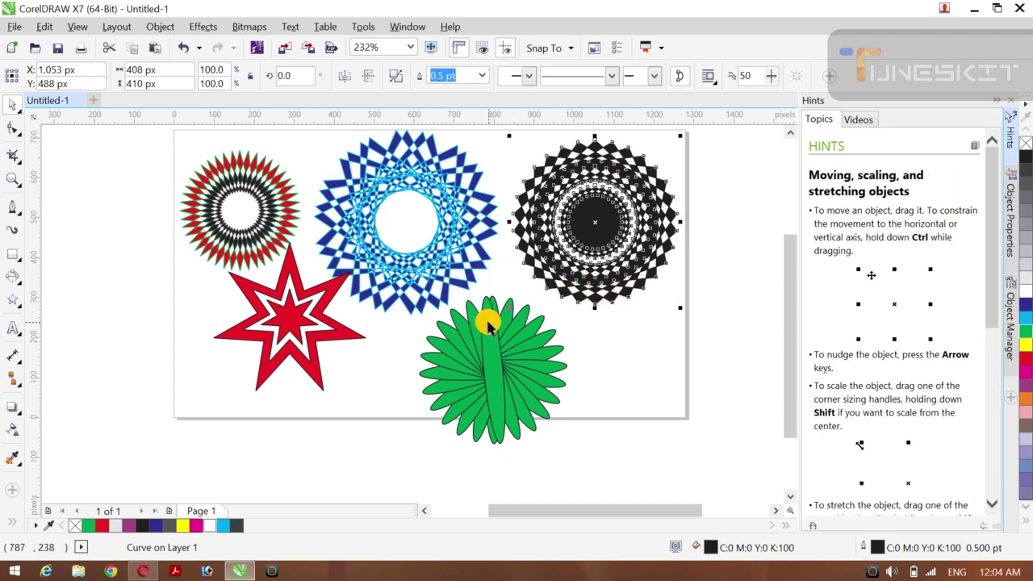
pyautogui.click(525, 330)
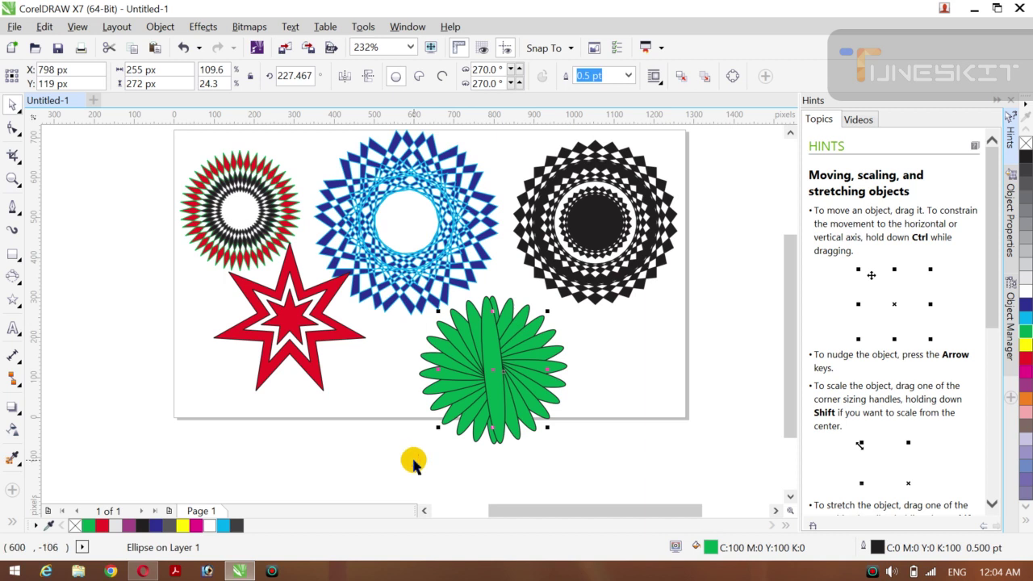
pyautogui.moveTo(413, 464); pyautogui.dragTo(587, 228)
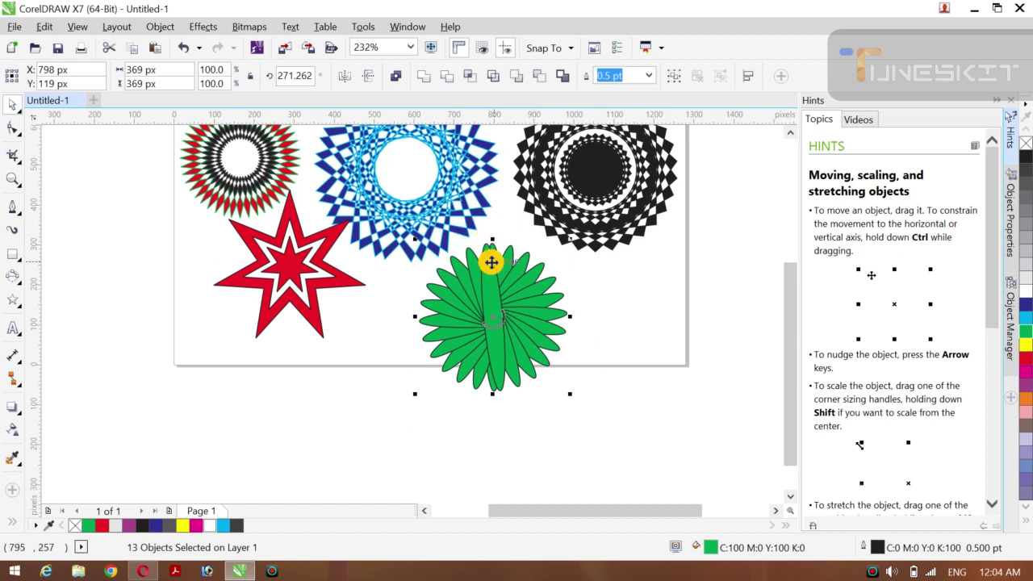
pyautogui.hotkey('ctrl', 'l')
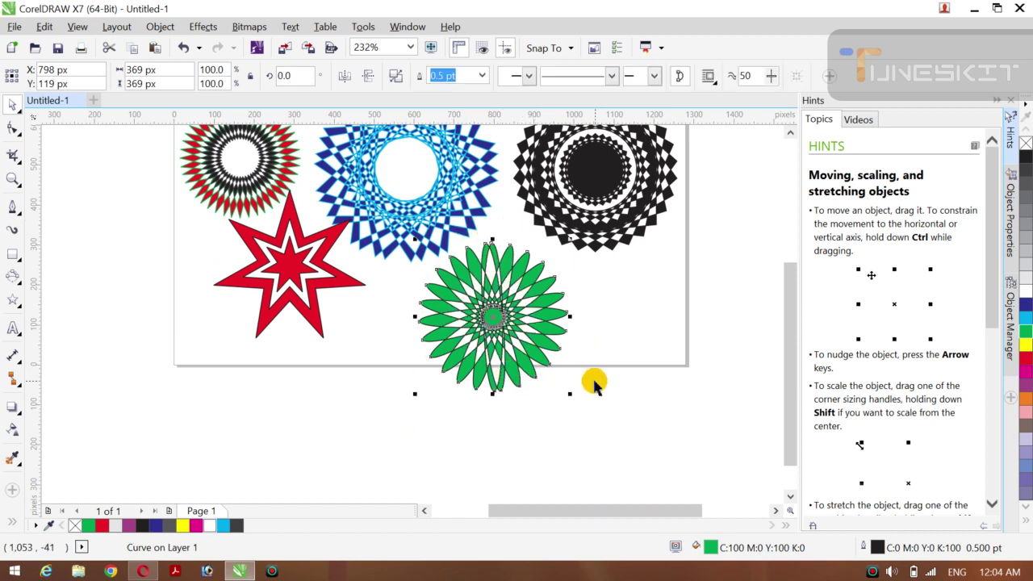
# - Change the combined ellipse rosette's fill to red
pyautogui.click(611, 339)
pyautogui.click(517, 300)
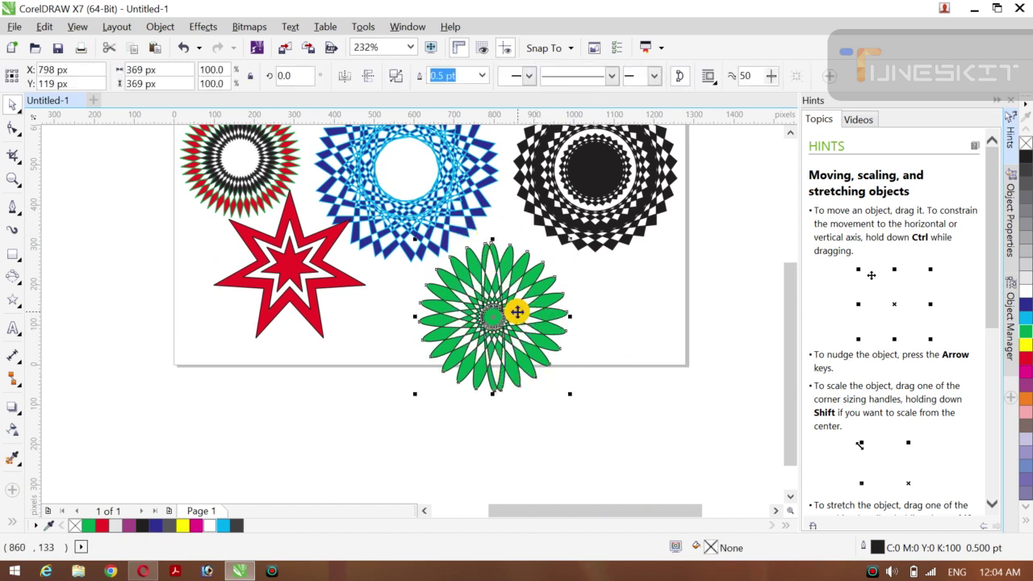
pyautogui.click(1025, 358)
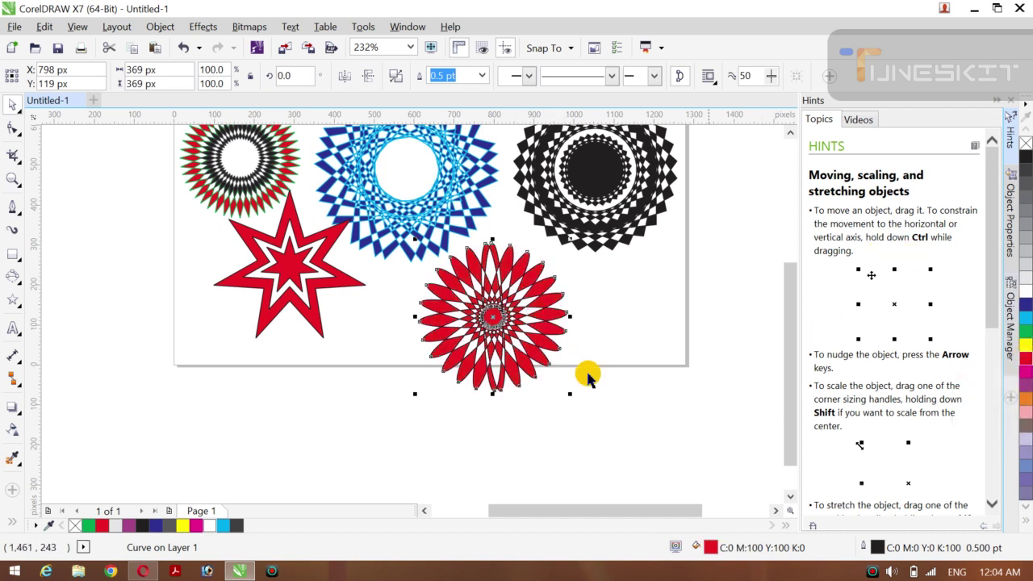
# - Move the red rosette up to about X 818, Y 191 px and enlarge it about its centre to about 434 × 434 px
pyautogui.moveTo(487, 316); pyautogui.dragTo(495, 288)
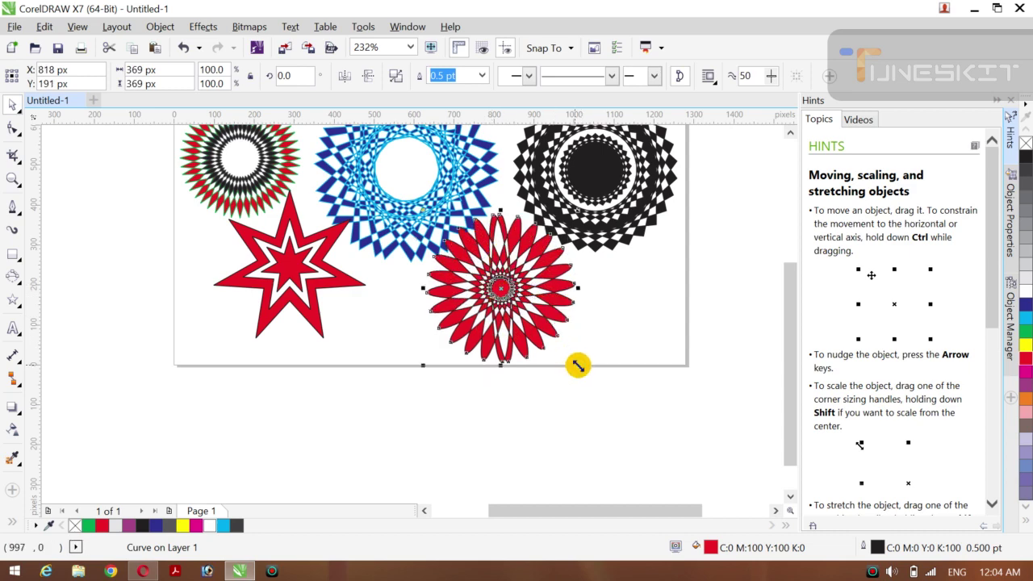
pyautogui.moveTo(577, 368); pyautogui.dragTo(591, 379)
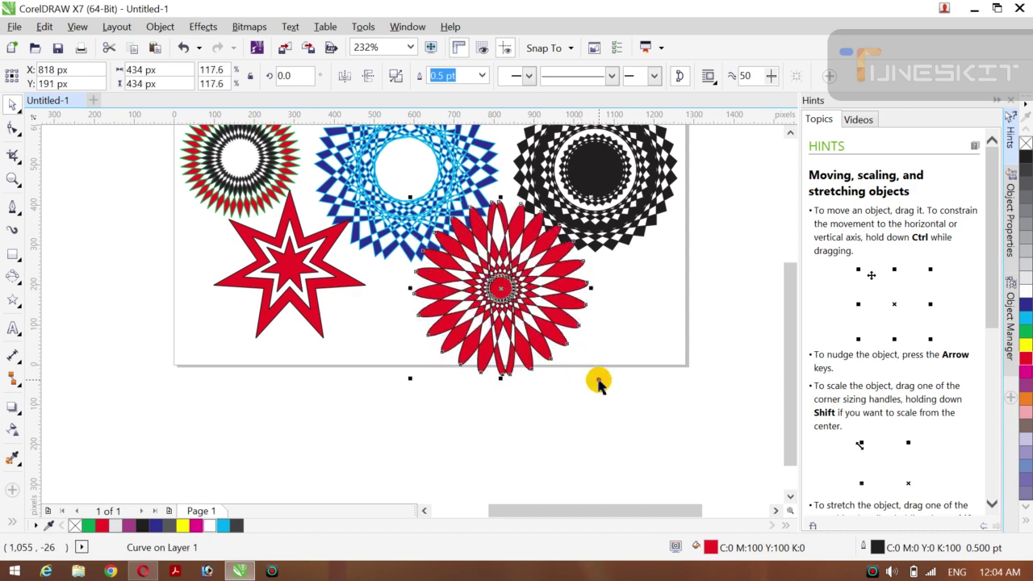
# - Nudge the blue circular design up 20 px to Y 508 px
pyautogui.scroll(5, 599, 384)
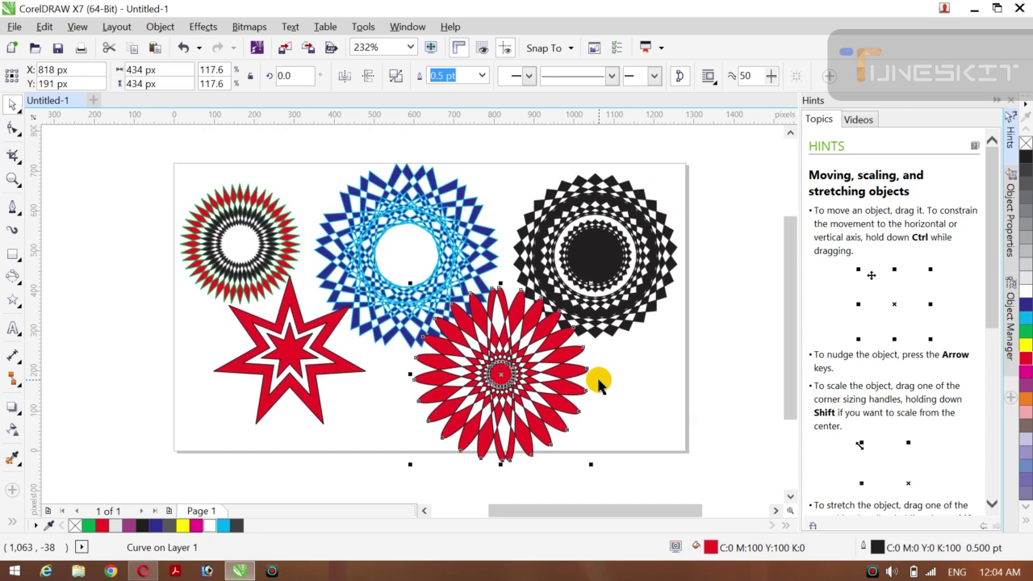
pyautogui.click(281, 355)
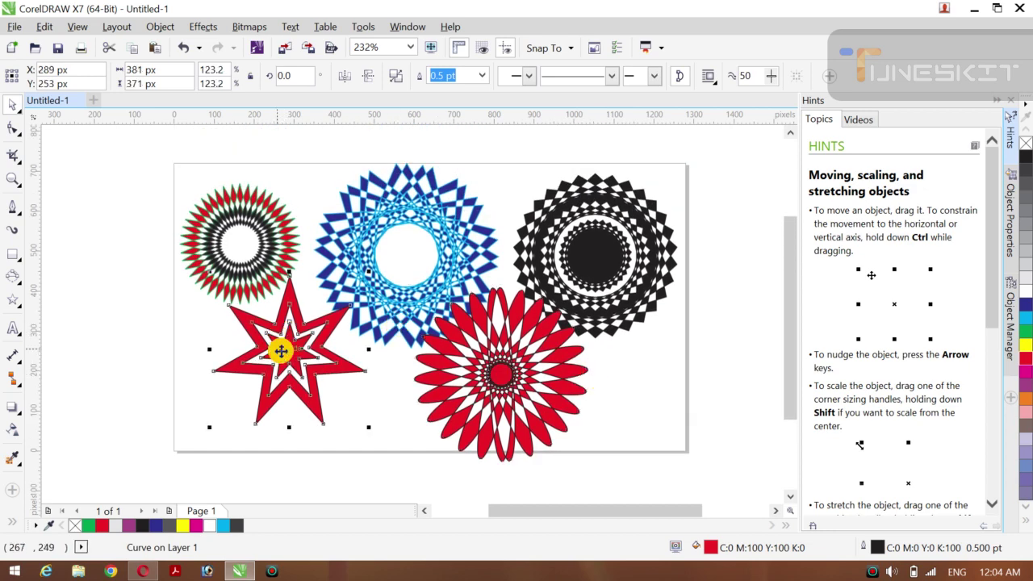
pyautogui.click(134, 336)
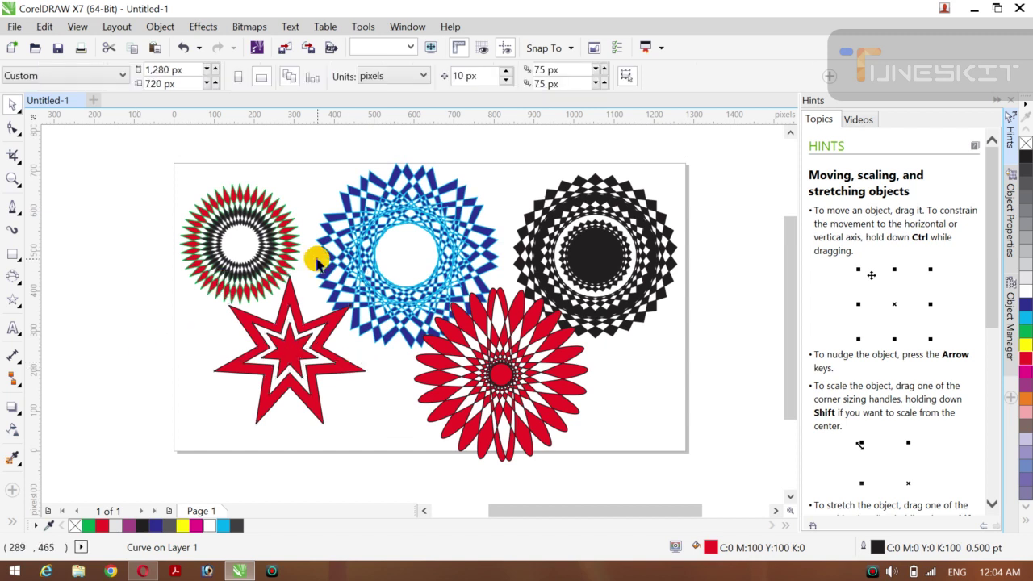
pyautogui.click(366, 274)
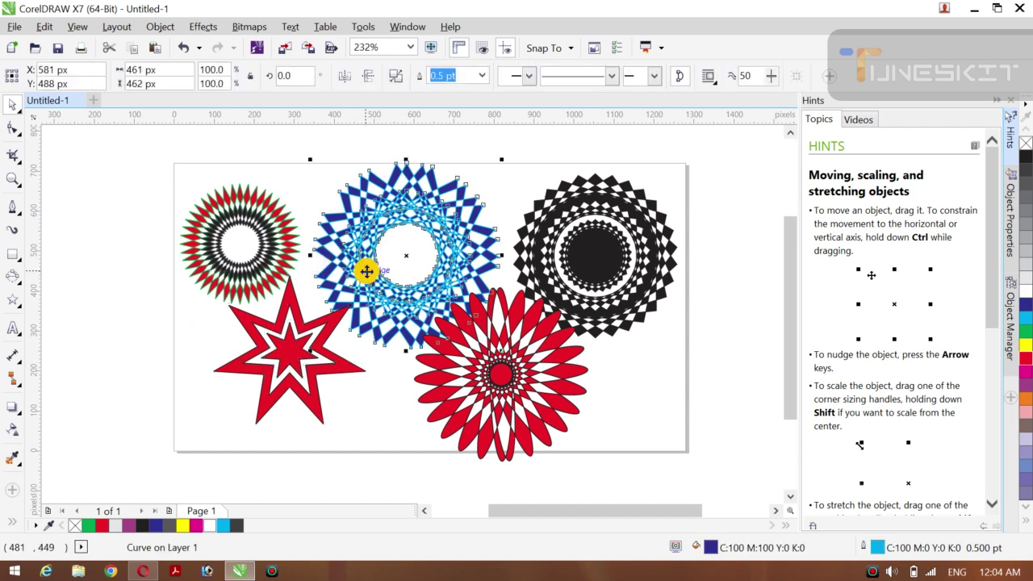
pyautogui.press('Up')
pyautogui.press('Up')
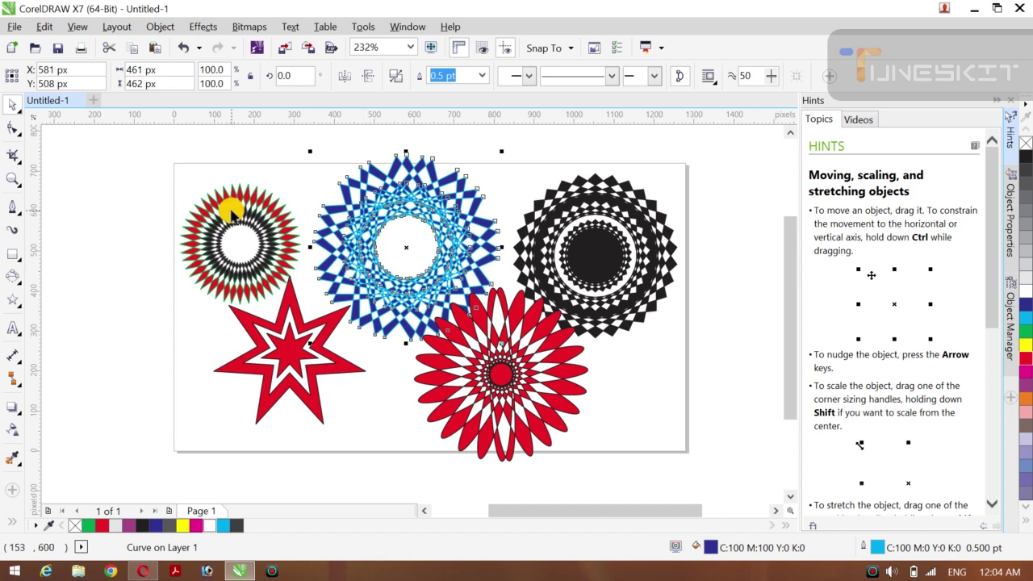
# - Select both parts of the red and black ring design together and nudge them up to Y 558 px
pyautogui.click(234, 208)
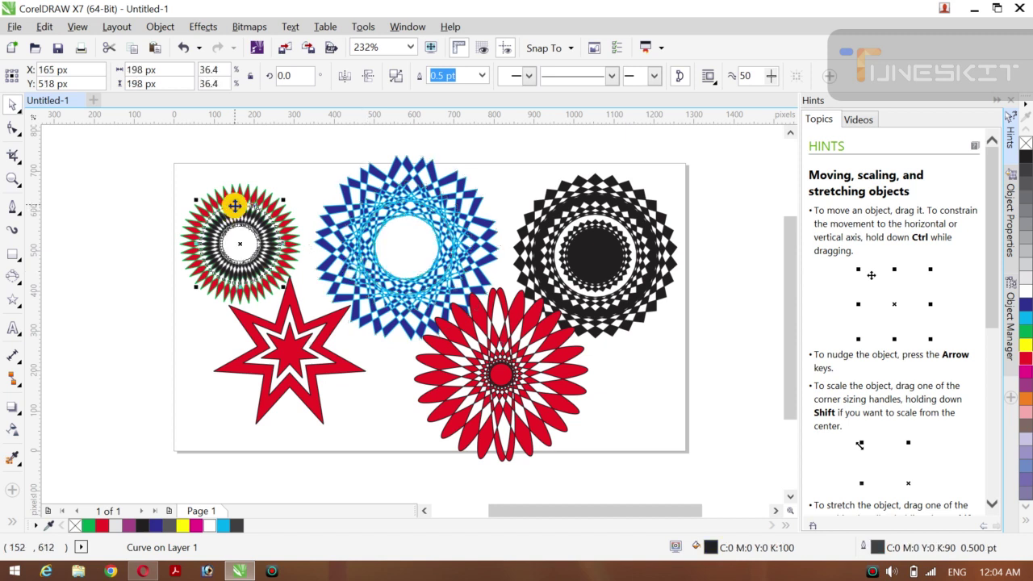
pyautogui.click(106, 194)
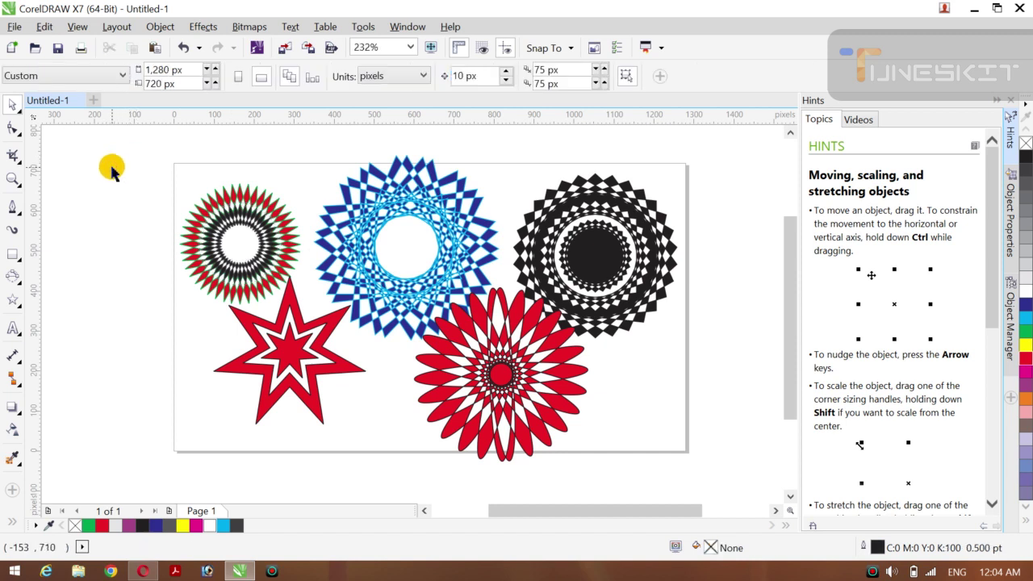
pyautogui.moveTo(112, 168); pyautogui.dragTo(311, 318)
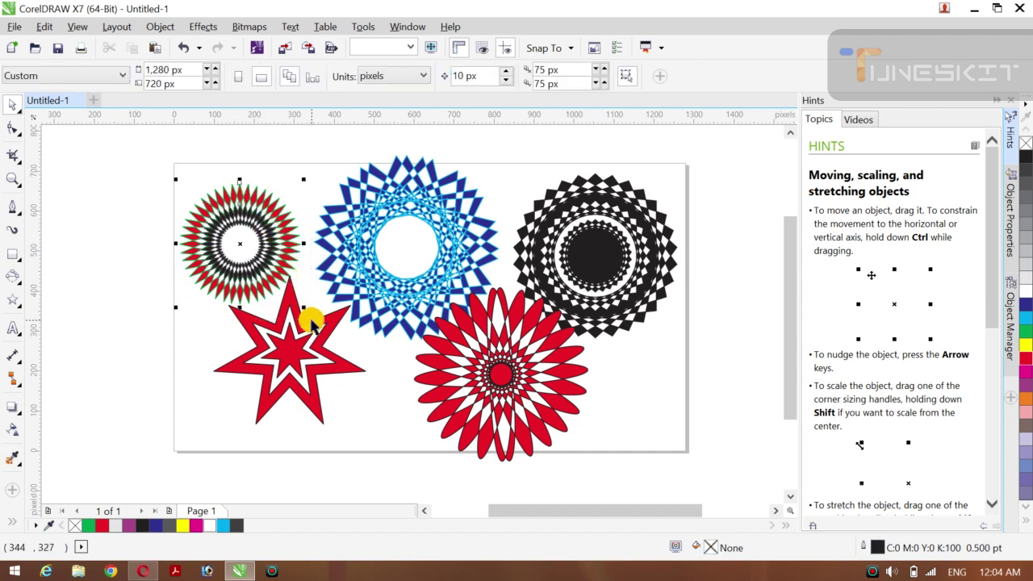
pyautogui.press('Up')
pyautogui.press('Up')
pyautogui.press('Up')
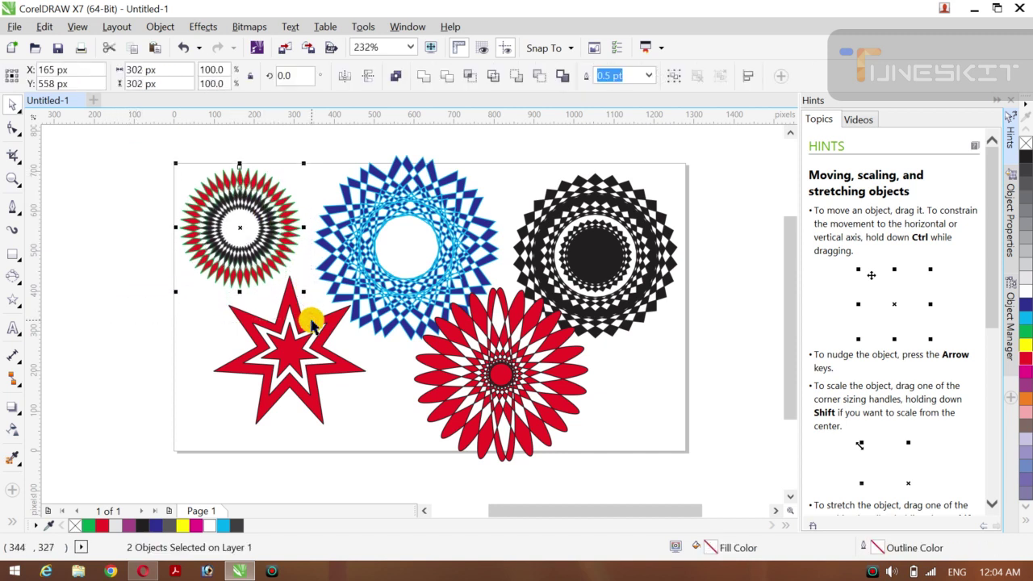
# - Nudge the black circular design up to Y 518 px
pyautogui.click(726, 238)
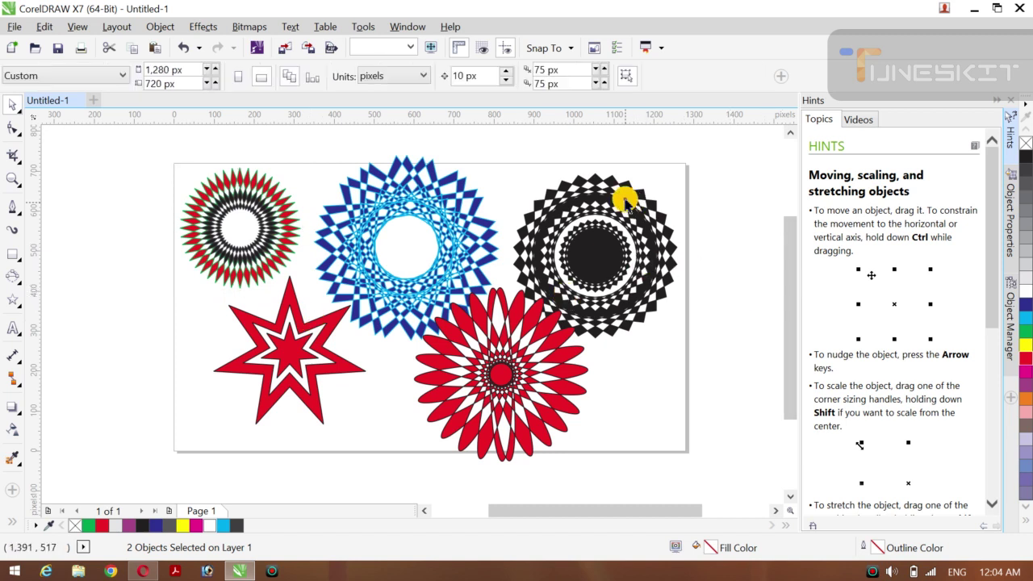
pyautogui.click(626, 202)
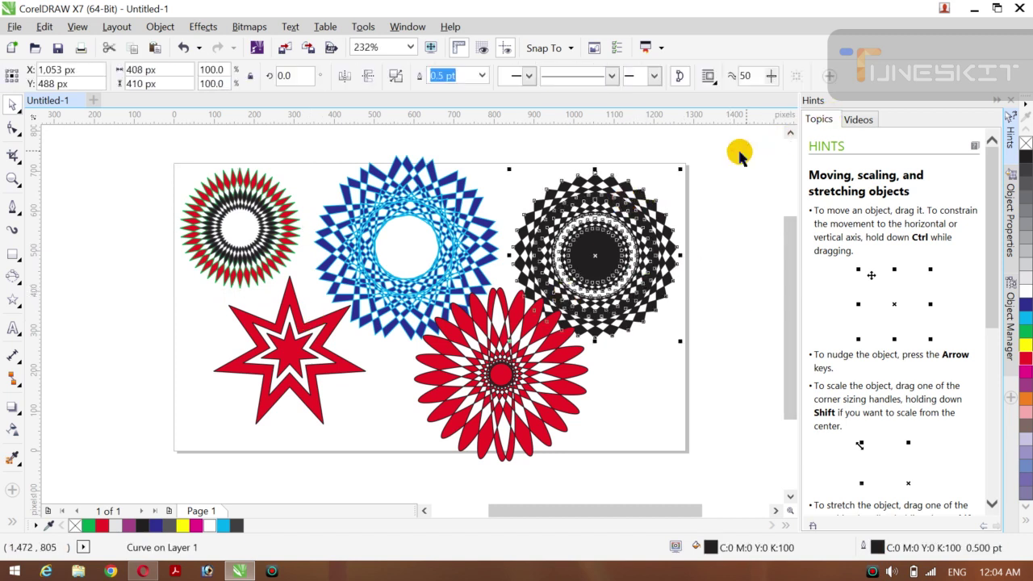
pyautogui.moveTo(722, 150); pyautogui.dragTo(503, 364)
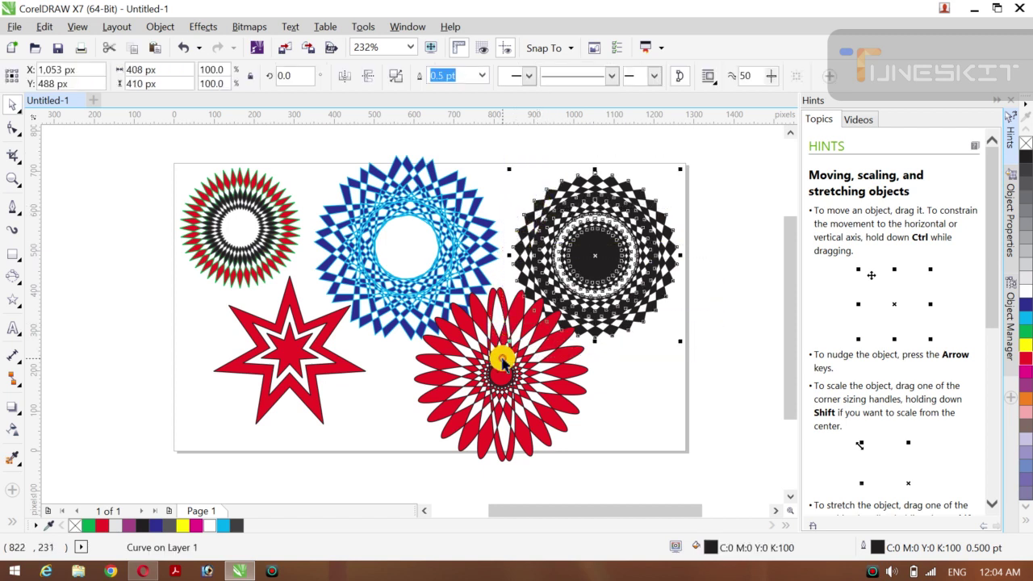
pyautogui.press('Up')
pyautogui.press('Up')
pyautogui.press('Up')
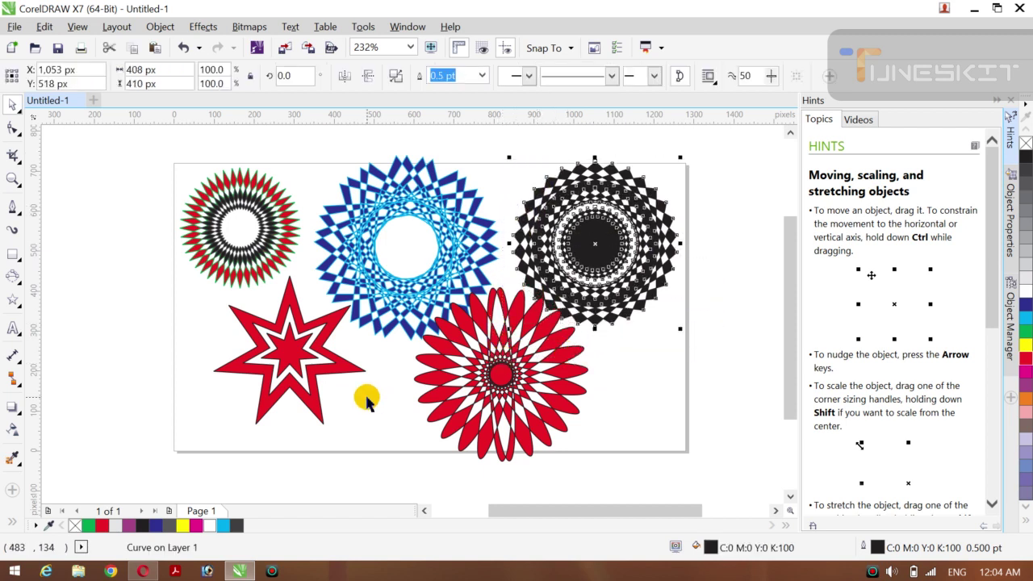
# - Select the red nested star and nudge it down 50 px and left 80 px, below the red and black ring
pyautogui.click(162, 352)
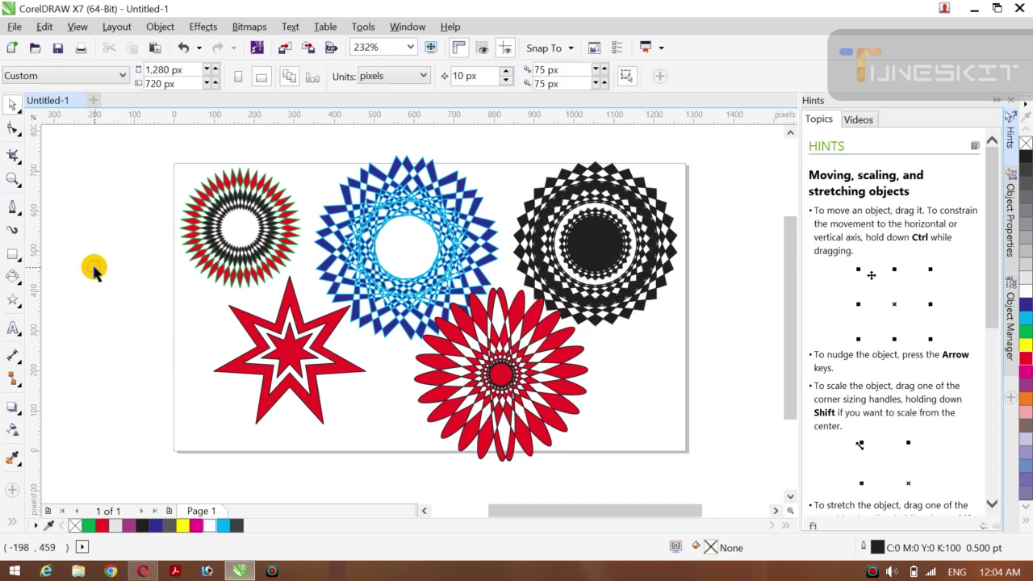
pyautogui.moveTo(94, 267); pyautogui.dragTo(392, 442)
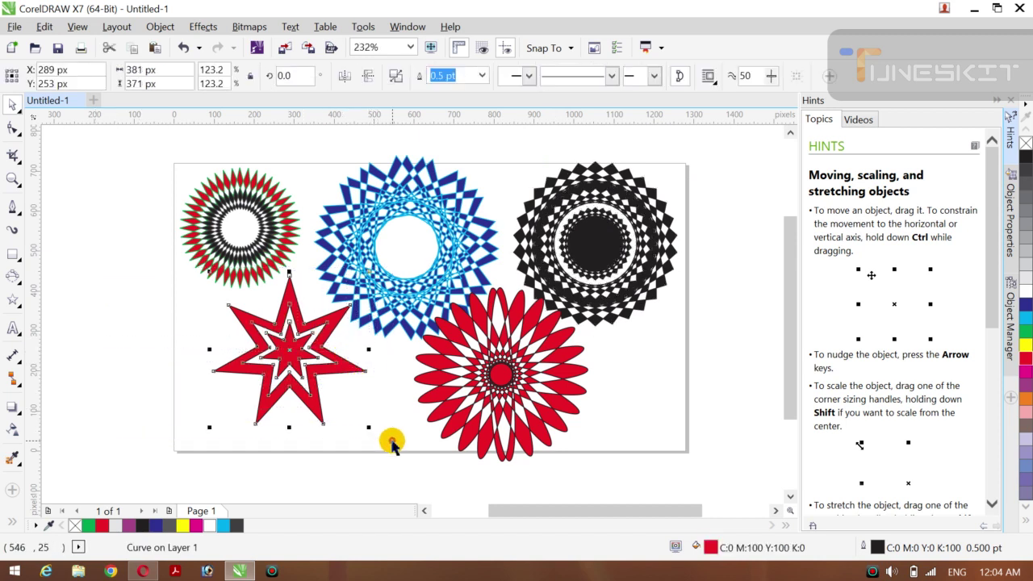
pyautogui.press('Down')
pyautogui.press('Down')
pyautogui.press('Down')
pyautogui.press('Down')
pyautogui.press('Down')
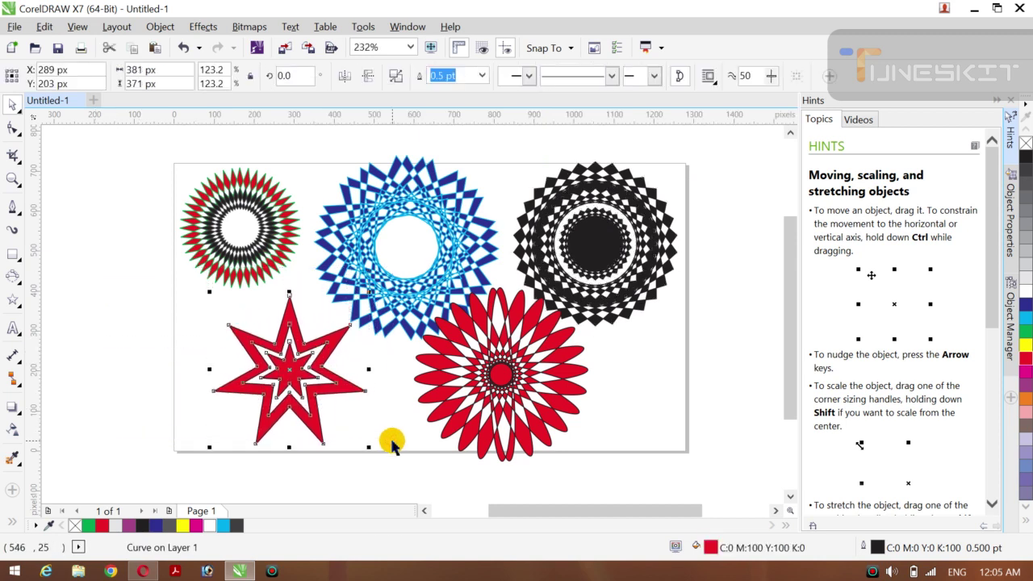
pyautogui.press('Left')
pyautogui.press('Left')
pyautogui.press('Left')
pyautogui.press('Left')
pyautogui.press('Left')
pyautogui.press('Left')
pyautogui.press('Left')
pyautogui.press('Left')
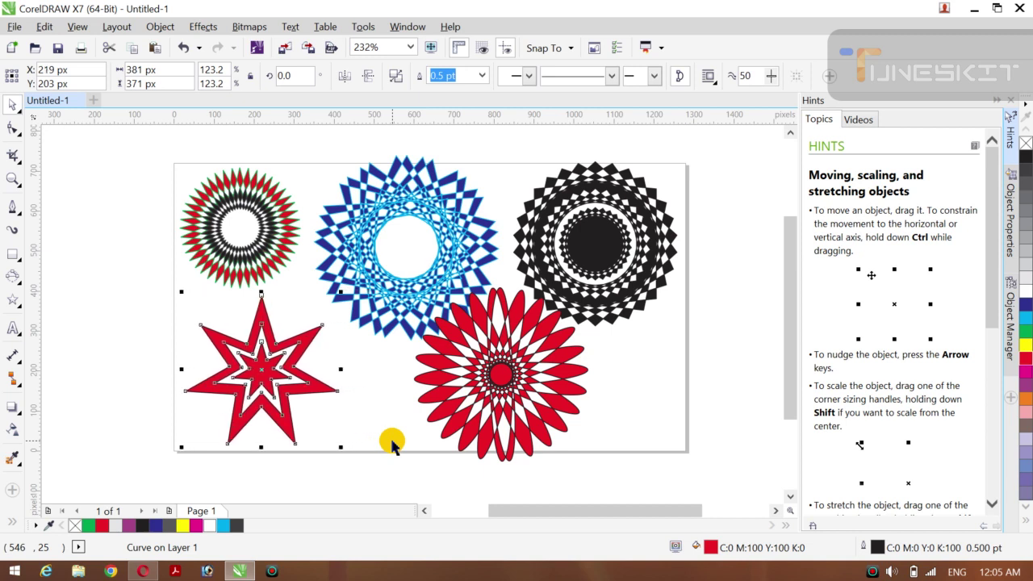
# - Shrink the red rosette to about 353 × 353 px, place it below the black design, and put a copy at about X 630, Y 167 px
pyautogui.click(492, 431)
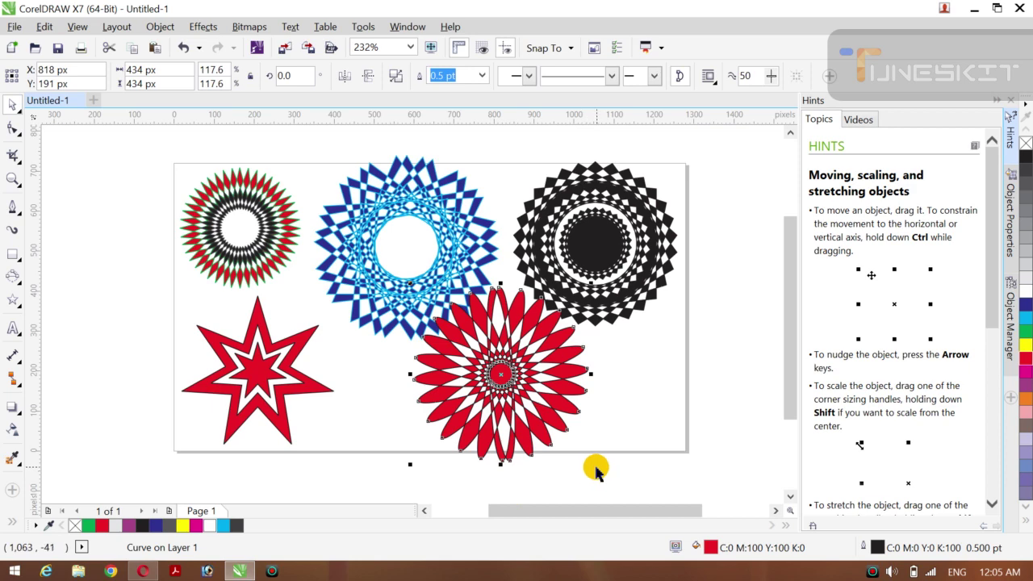
pyautogui.moveTo(592, 465); pyautogui.dragTo(574, 448)
pyautogui.moveTo(508, 370); pyautogui.dragTo(423, 371)
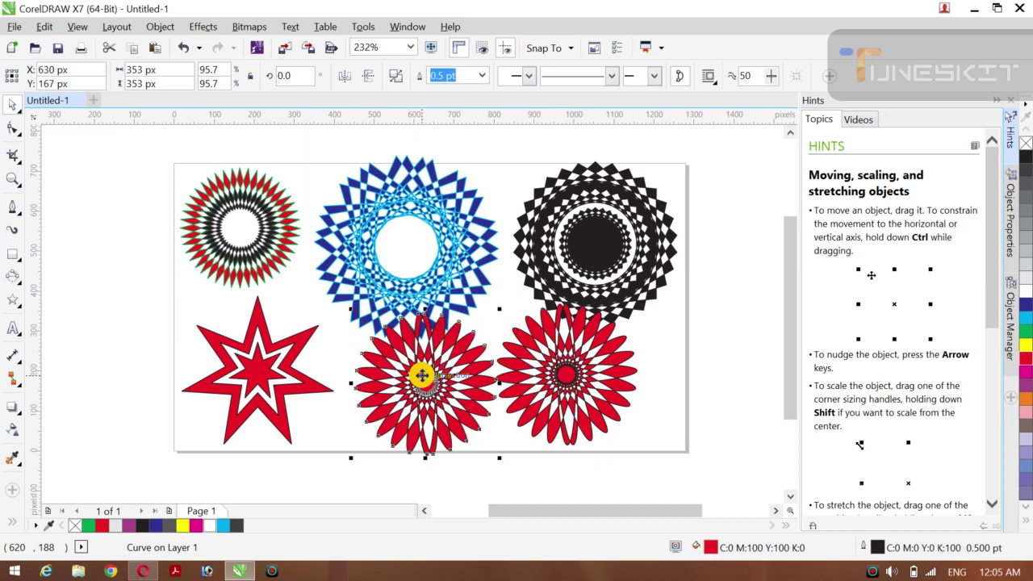
# - Give the copied rosette a green outline and an orange fill, after trying a blue fill
pyautogui.click(1025, 303)
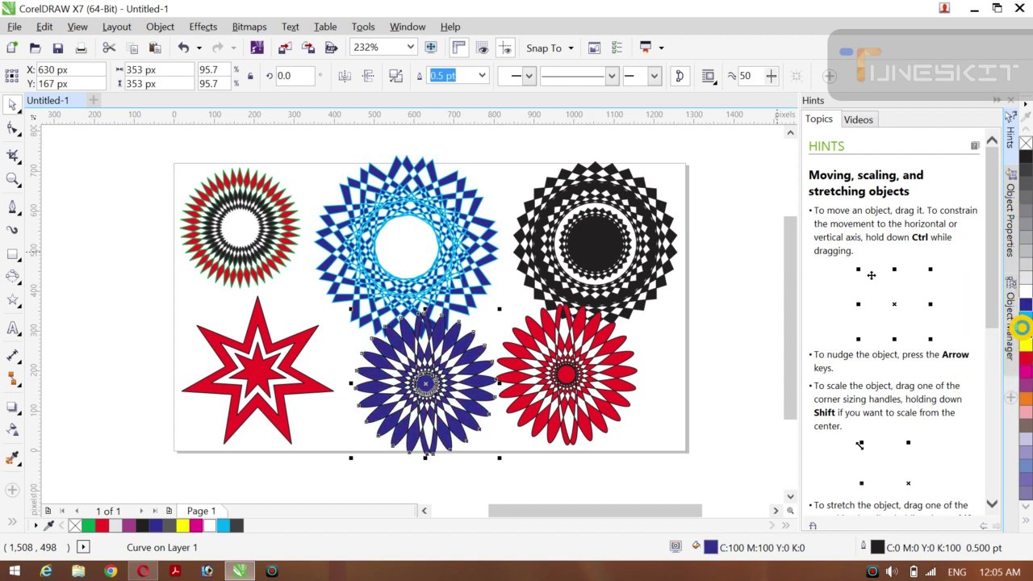
pyautogui.rightClick(1021, 329)
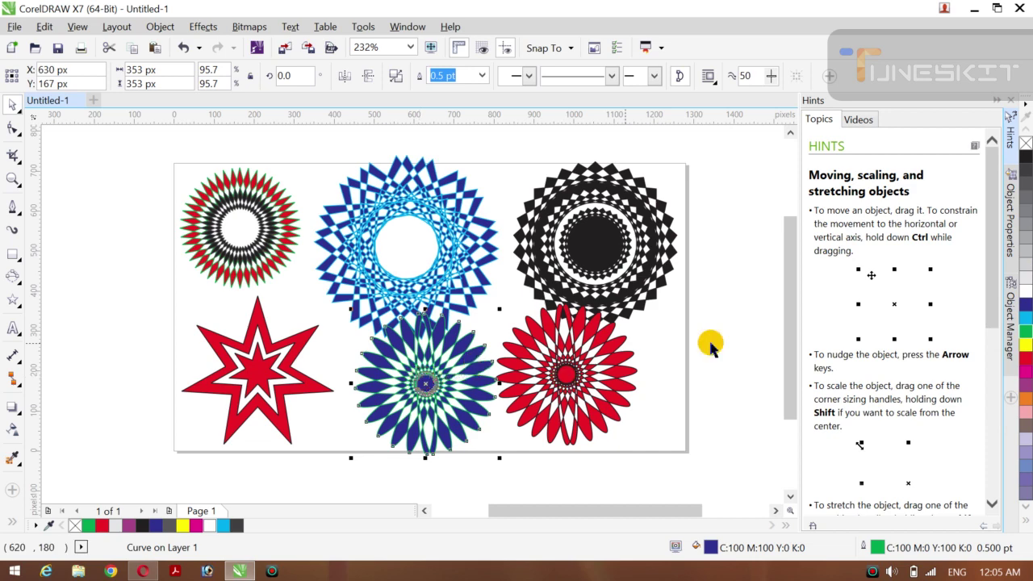
pyautogui.click(1026, 401)
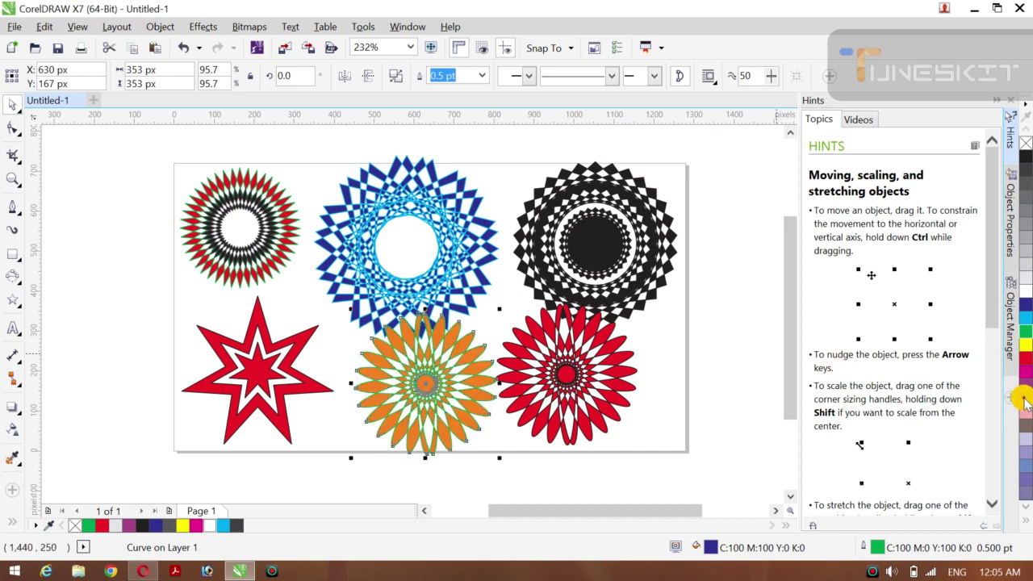
pyautogui.click(125, 311)
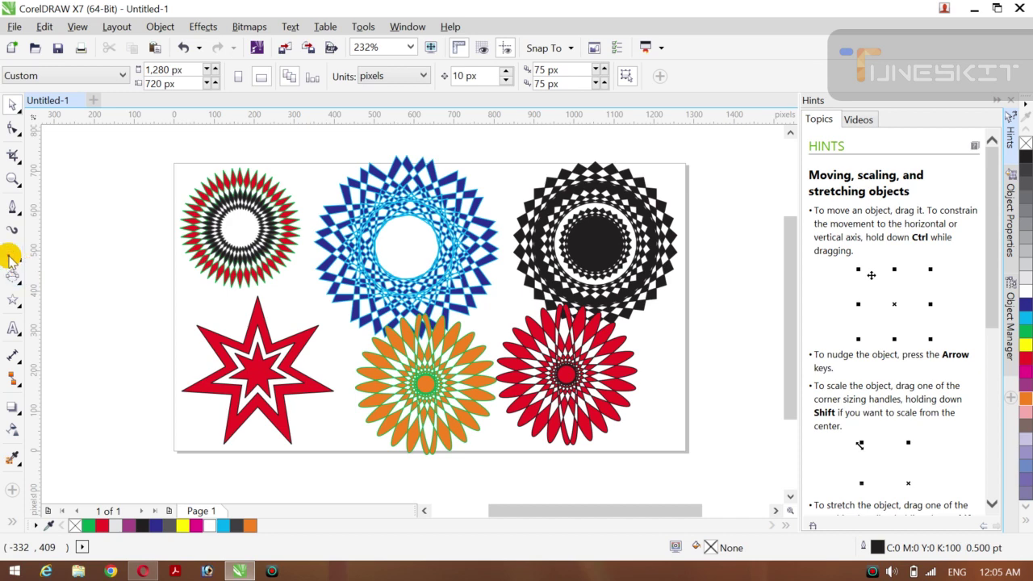
# - Add a page-sized 1280 × 720 px rectangle behind the designs, try yellow, orange, green and black fills, and settle on white
pyautogui.doubleClick(11, 256)
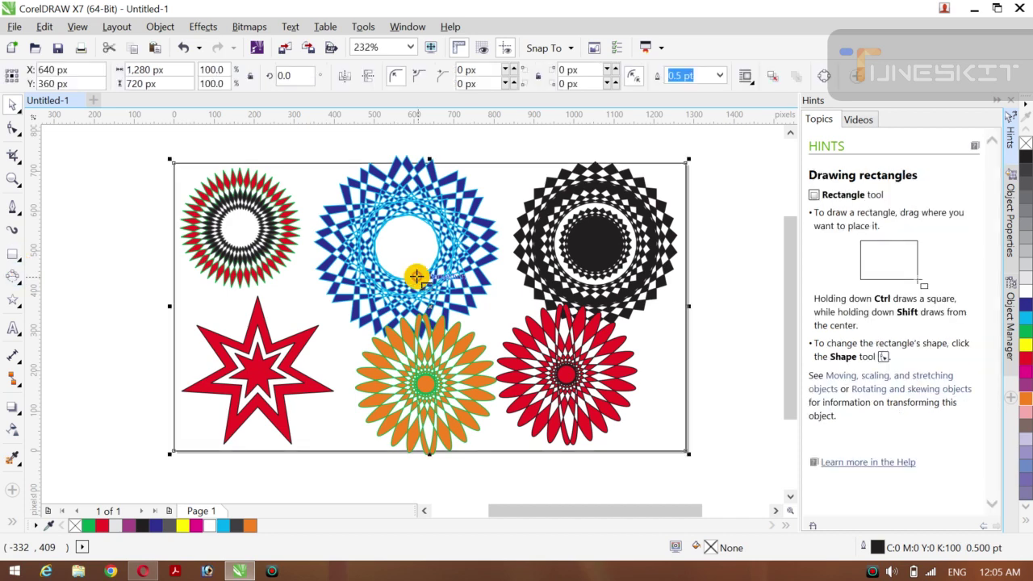
pyautogui.click(1027, 347)
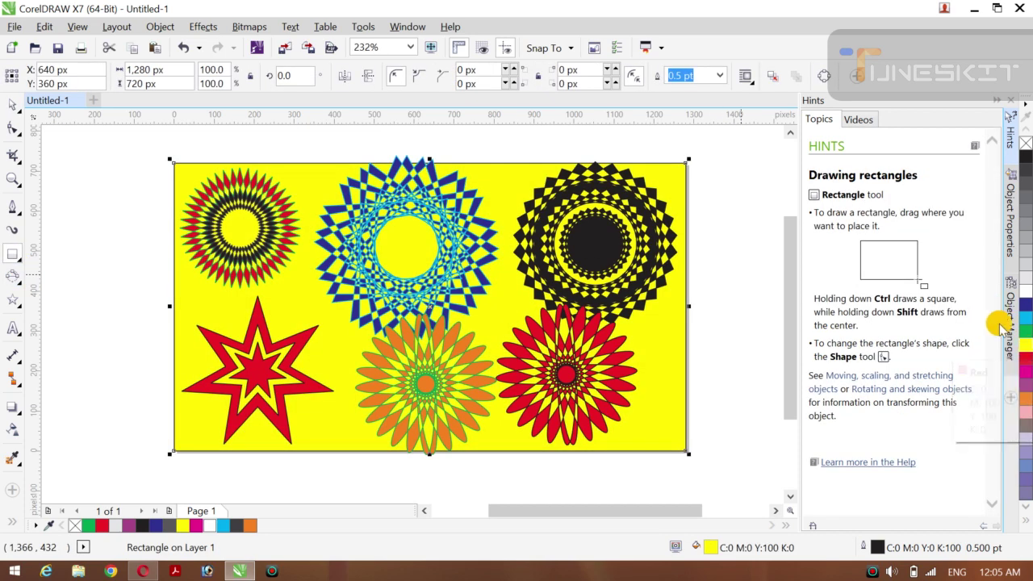
pyautogui.click(1027, 401)
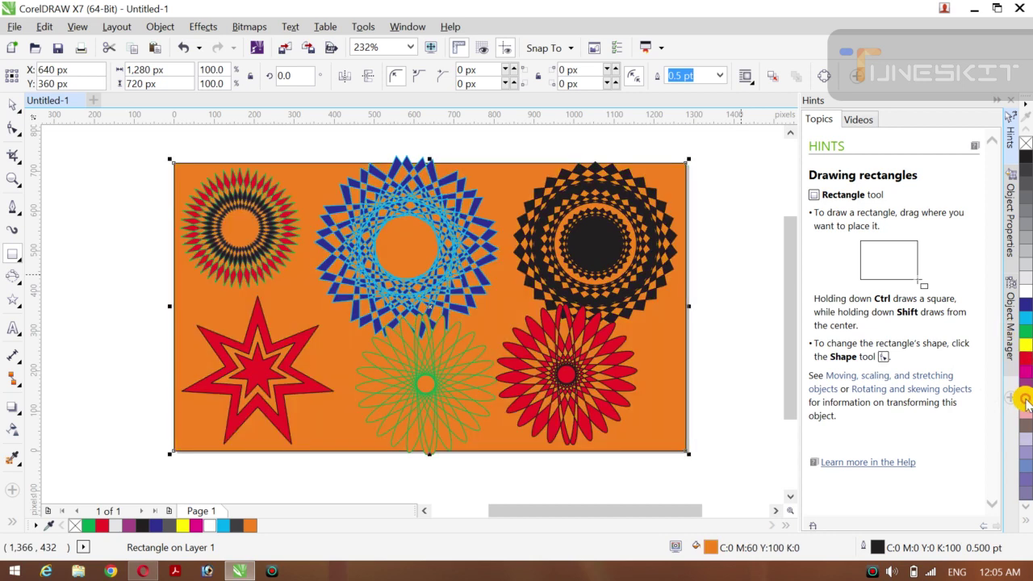
pyautogui.click(1027, 333)
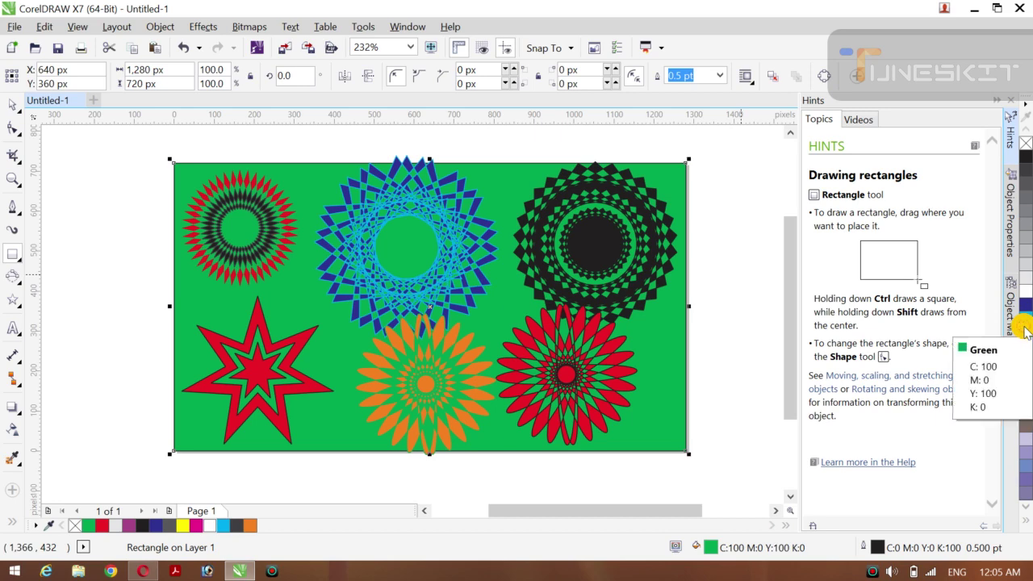
pyautogui.click(1025, 160)
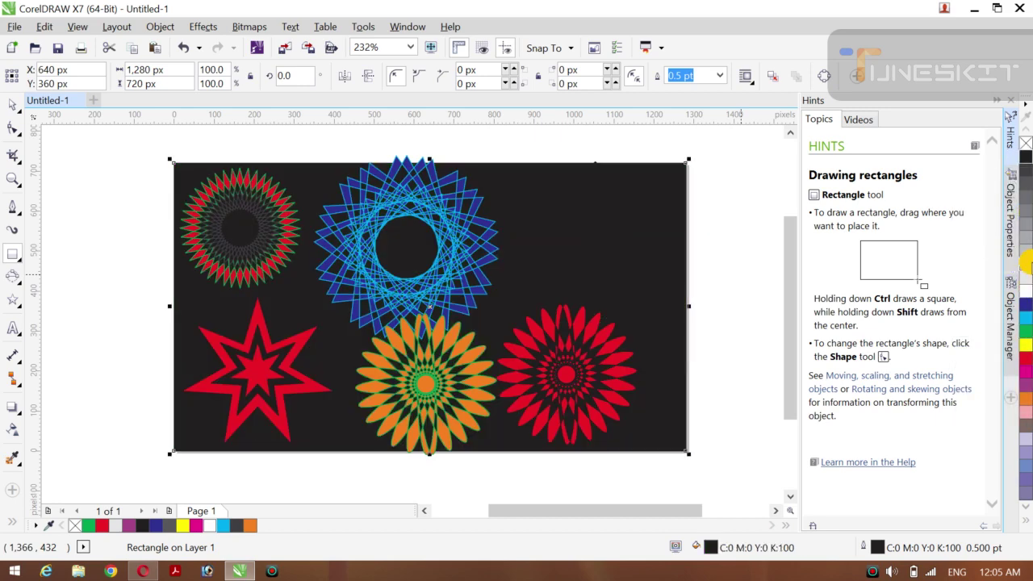
pyautogui.click(1027, 291)
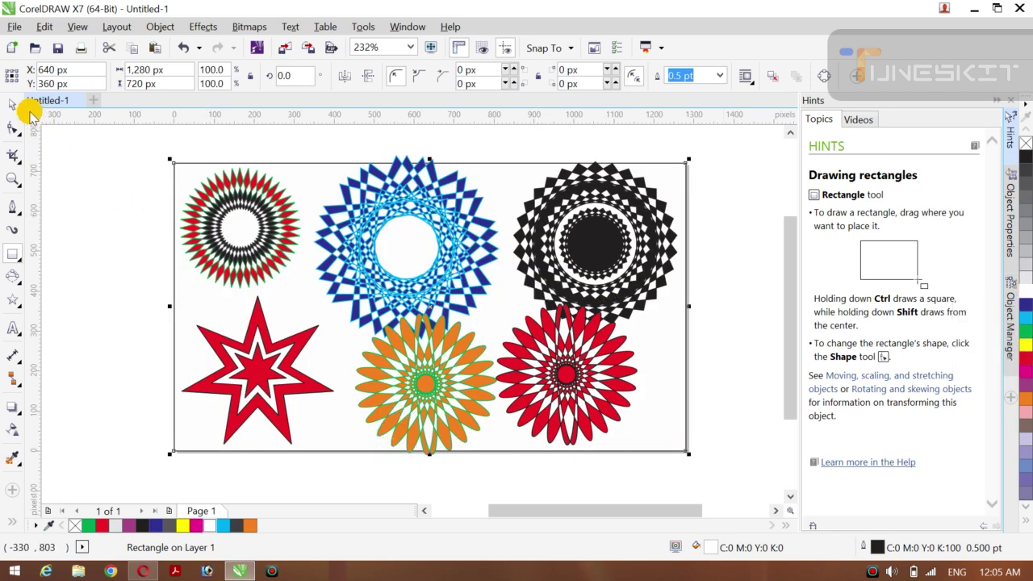
# - Deselect the background rectangle and select the orange rosette with the Pick tool
pyautogui.moveTo(21, 116); pyautogui.dragTo(50, 105)
pyautogui.click(131, 323)
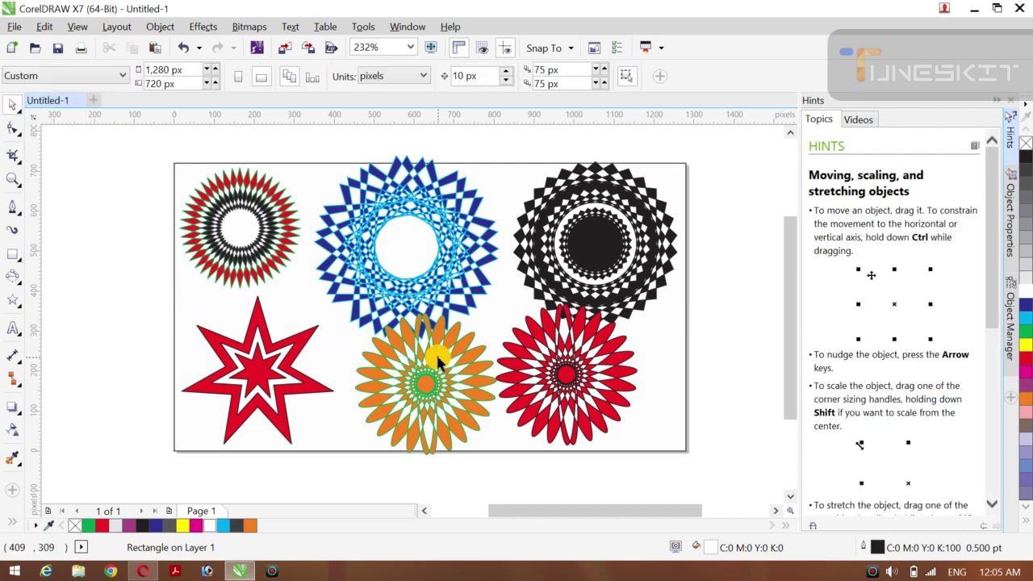
pyautogui.click(484, 401)
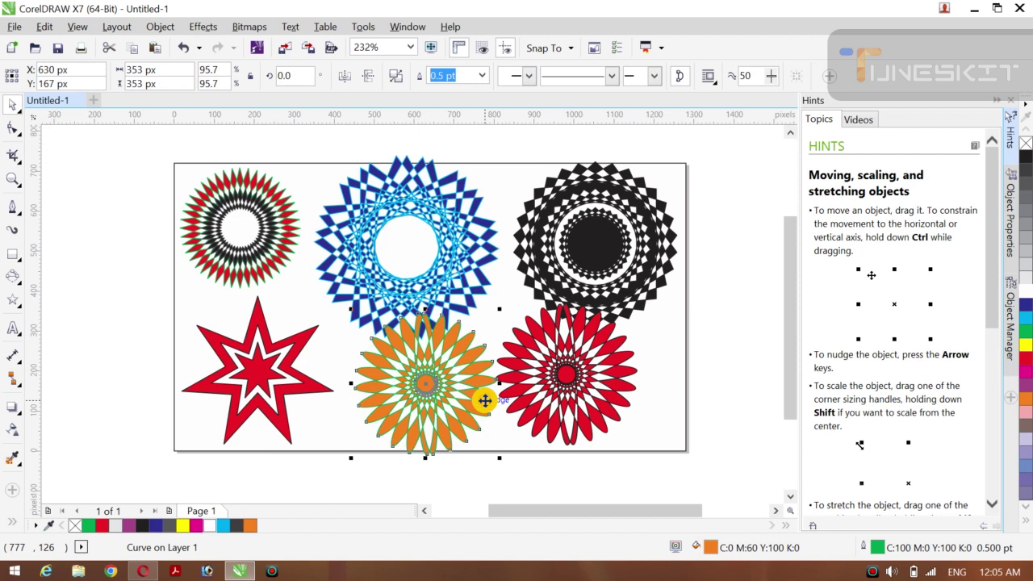